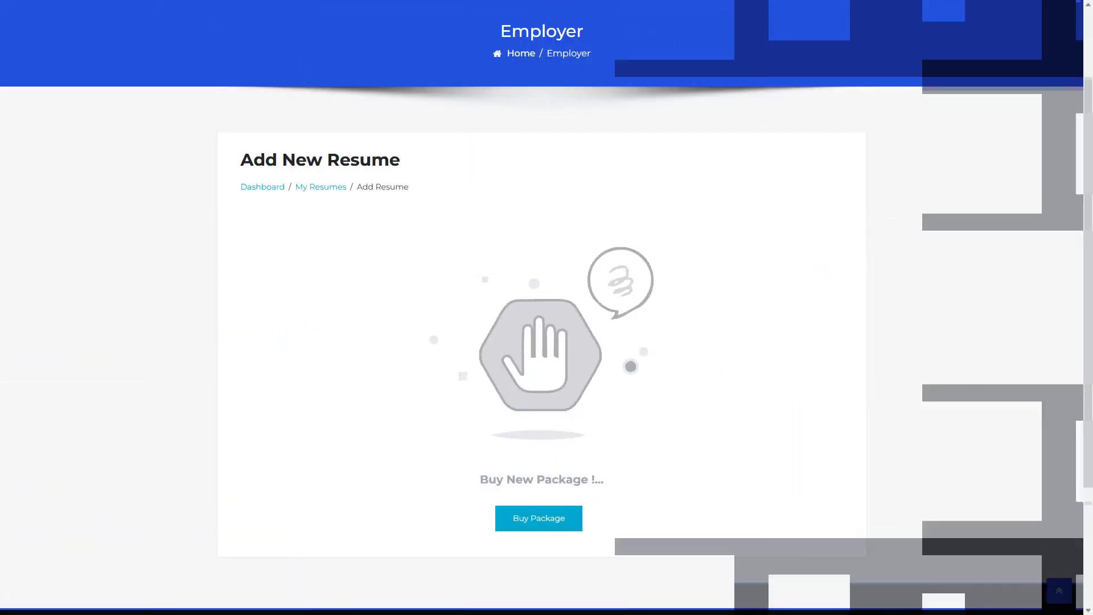
Step: View the list of packages available to buy, then go to the WP Job Portal admin dashboard
click(538, 517)
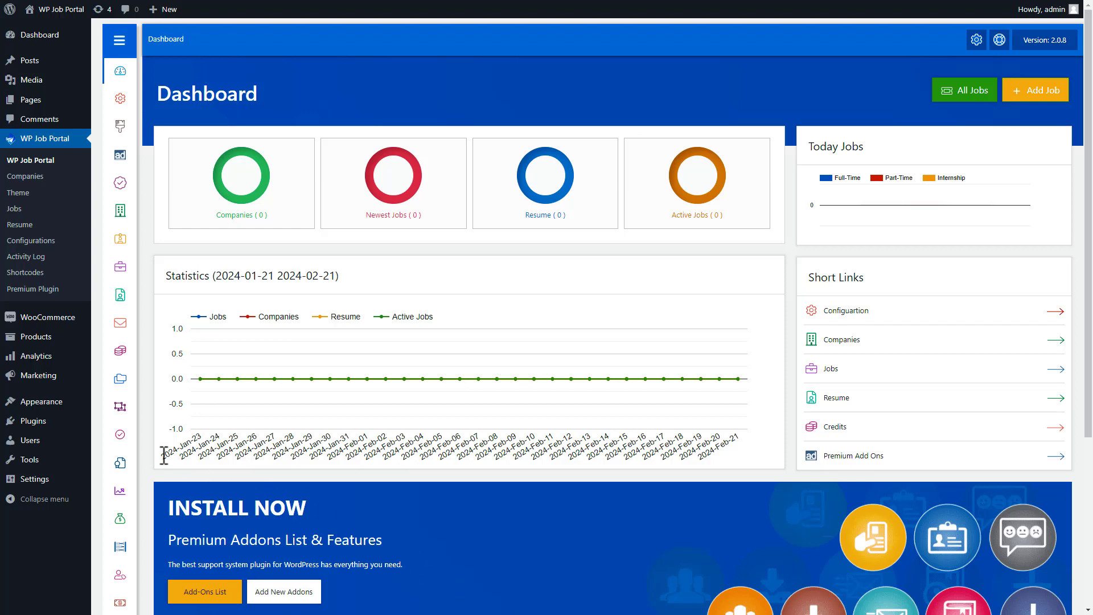
mouse_move(33, 426)
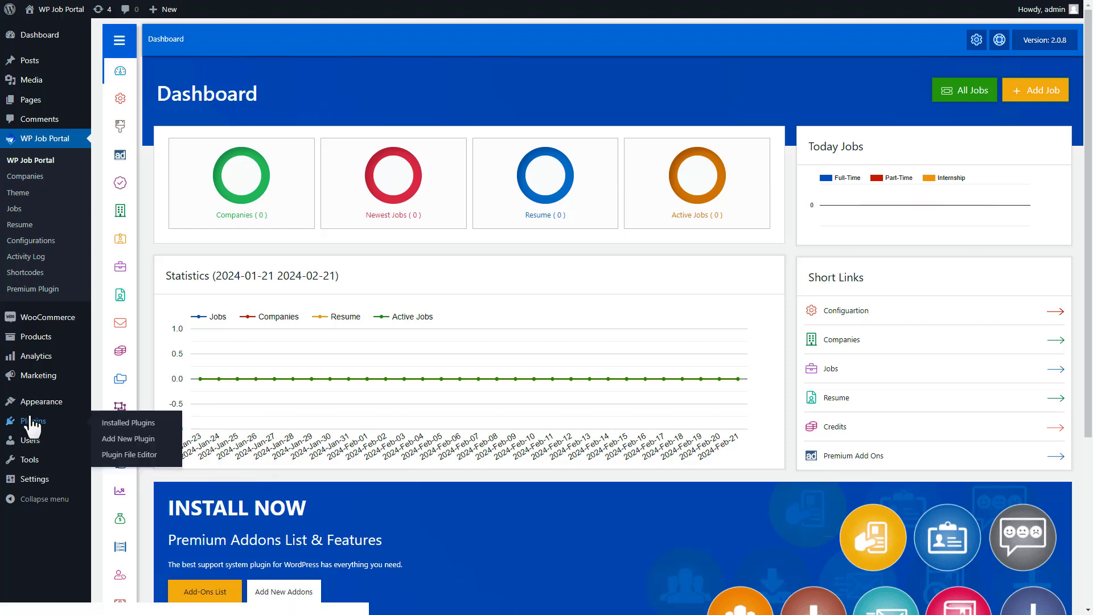
click(32, 422)
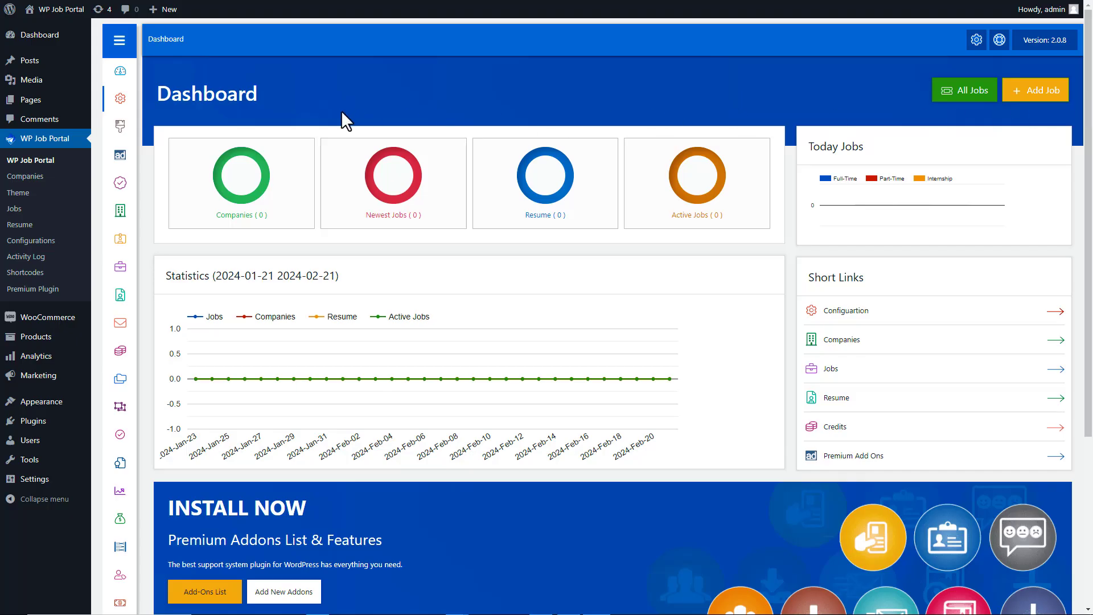
mouse_move(119, 98)
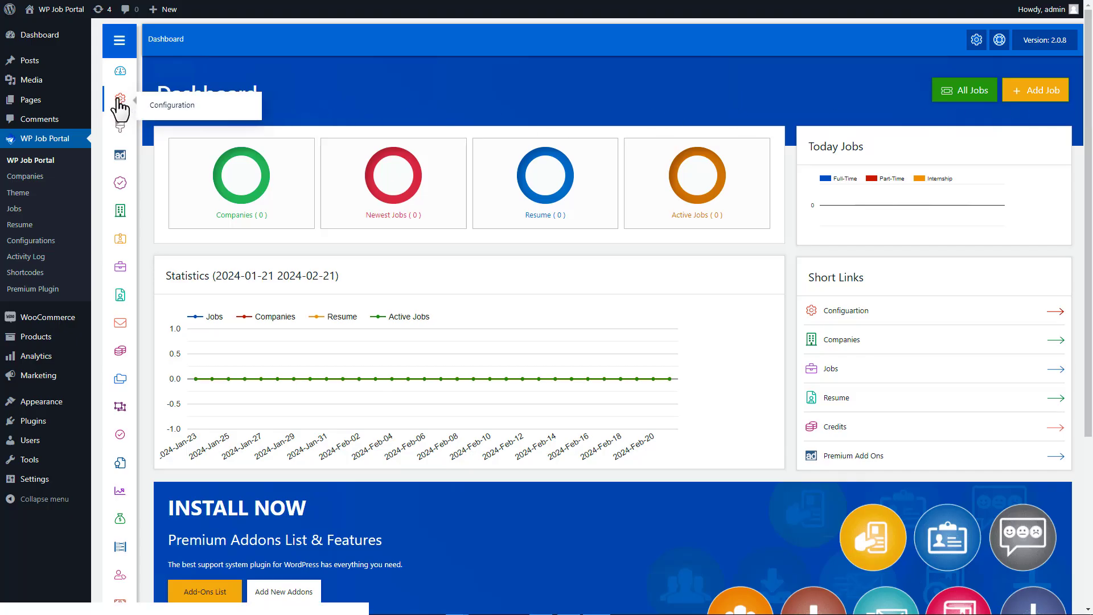
Step: Set the Package Settings paid submission type to Per Listing
click(170, 109)
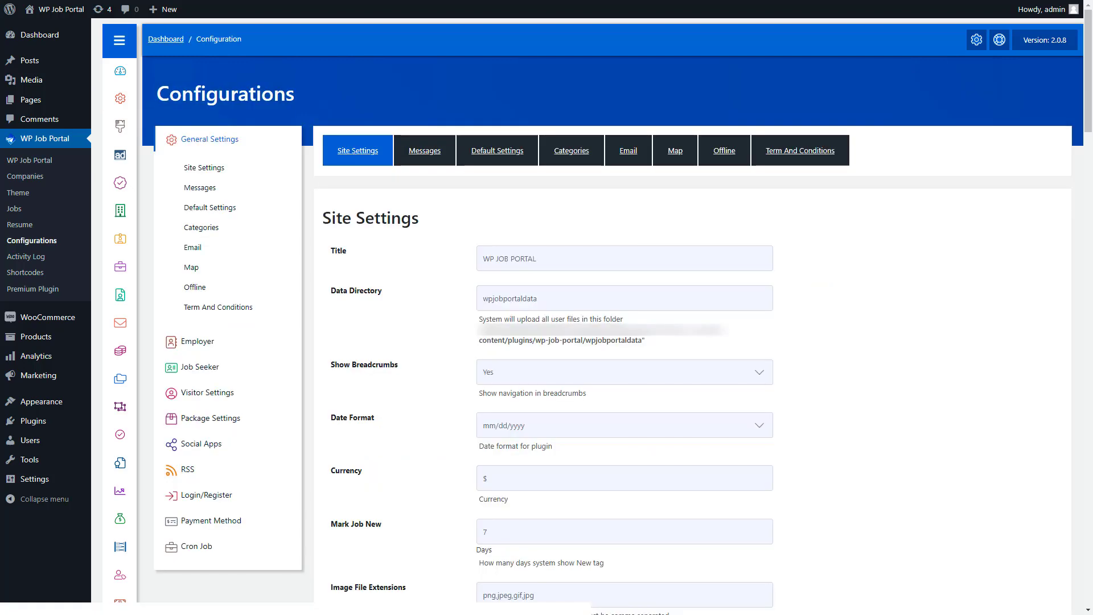
click(204, 424)
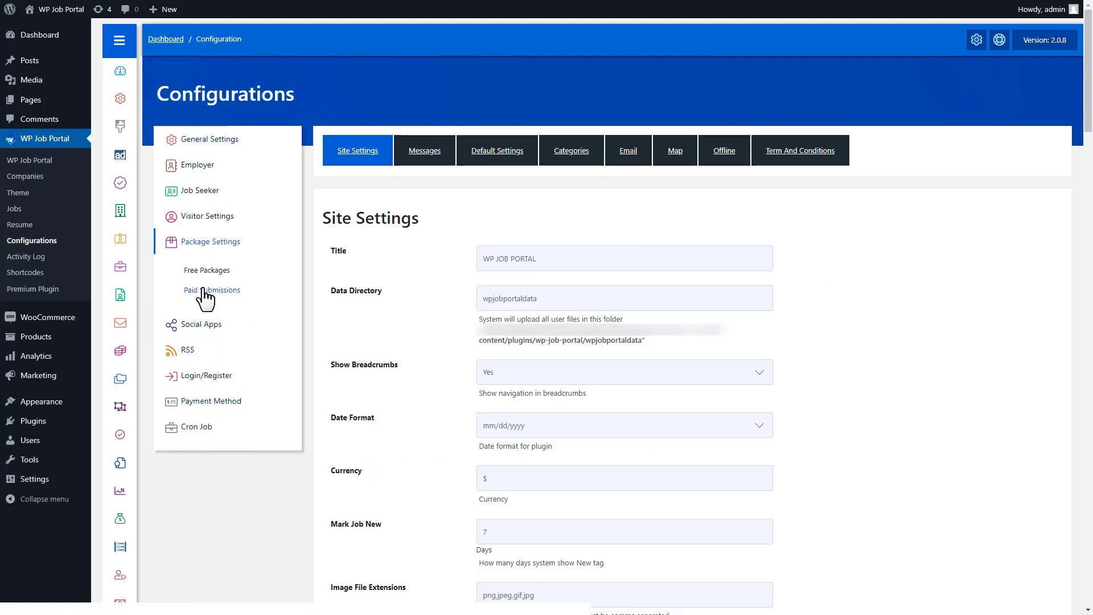
click(205, 291)
click(570, 149)
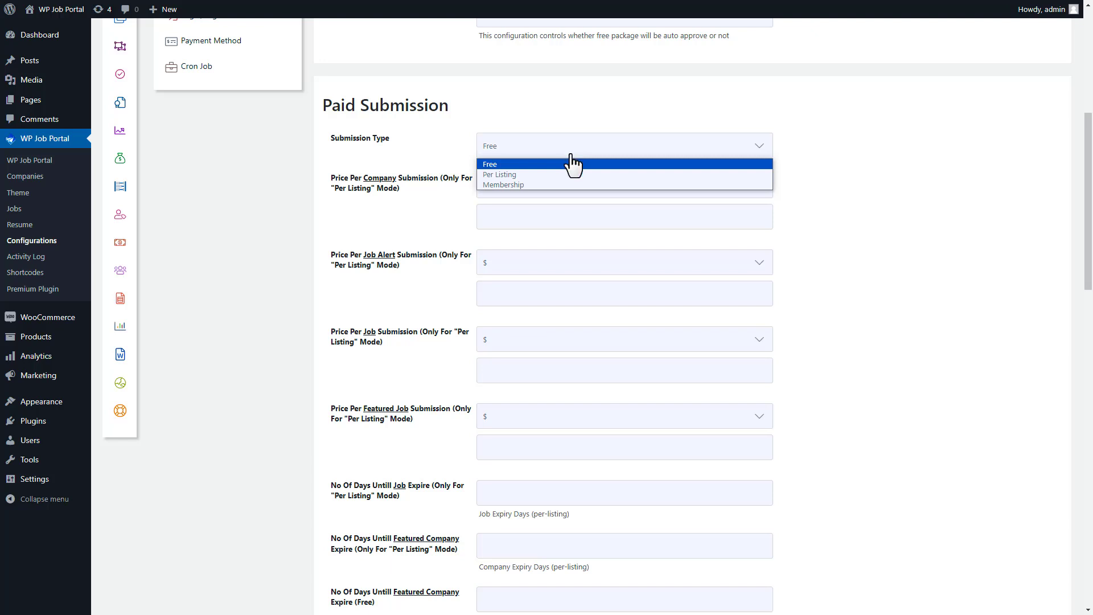
click(568, 173)
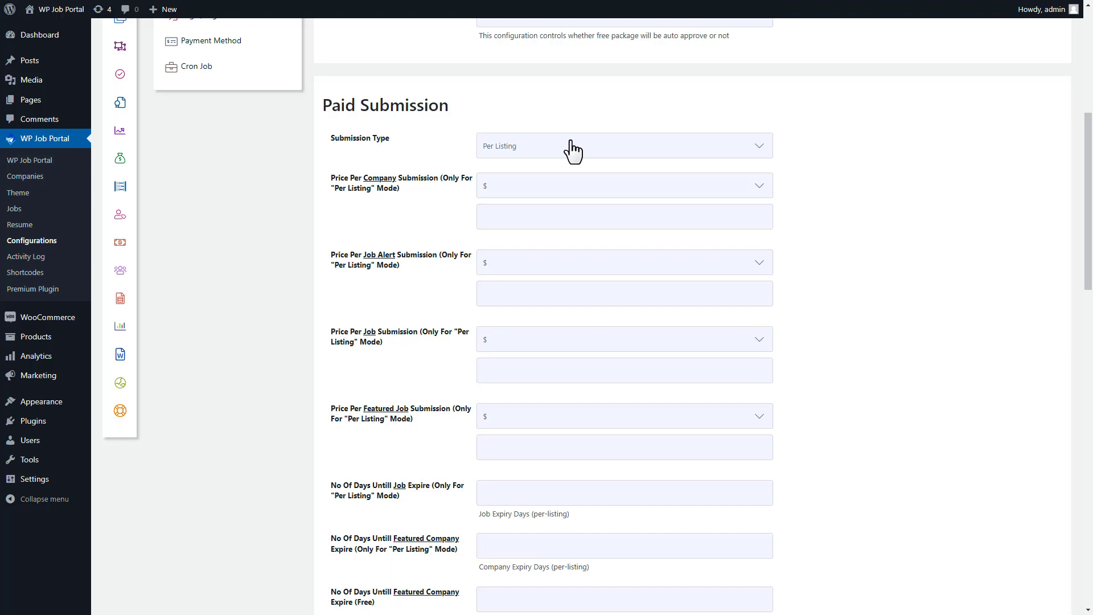
Step: Price company and job submissions at $10 each and featured jobs at $5
click(541, 191)
click(534, 204)
text(10)
click(508, 345)
click(513, 358)
click(510, 374)
text(10)
click(502, 448)
text(5)
Step: Set resumes to $10, and featured resumes, job applies and contact views to $5, then save
drag(1088, 266, 1090, 367)
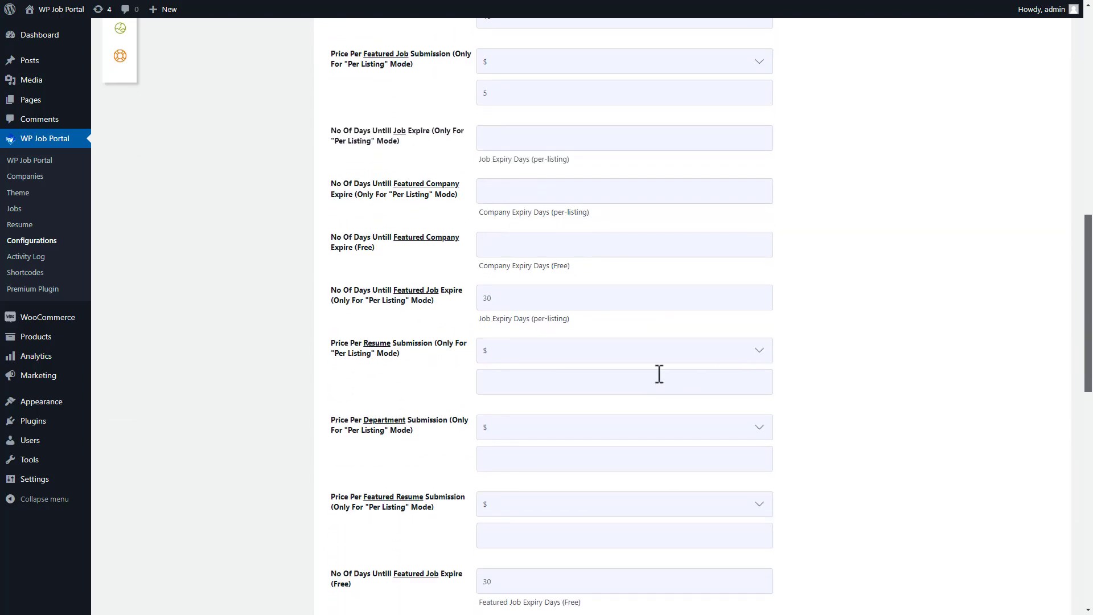
click(501, 381)
text(10)
click(490, 534)
text(5)
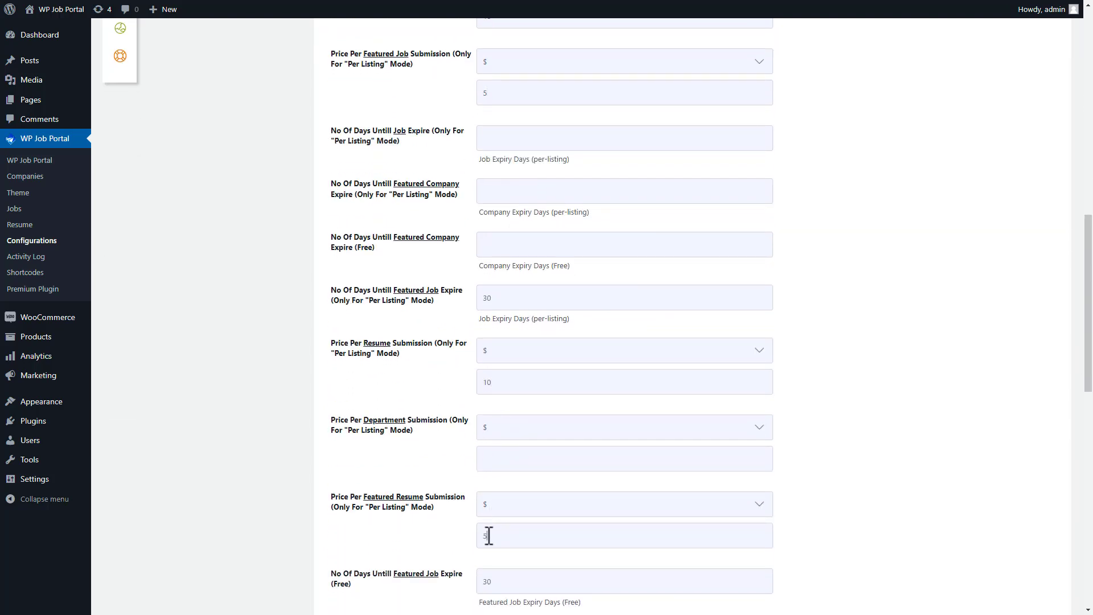
scroll(1049, 373, down, 7)
scroll(1067, 274, down, 5)
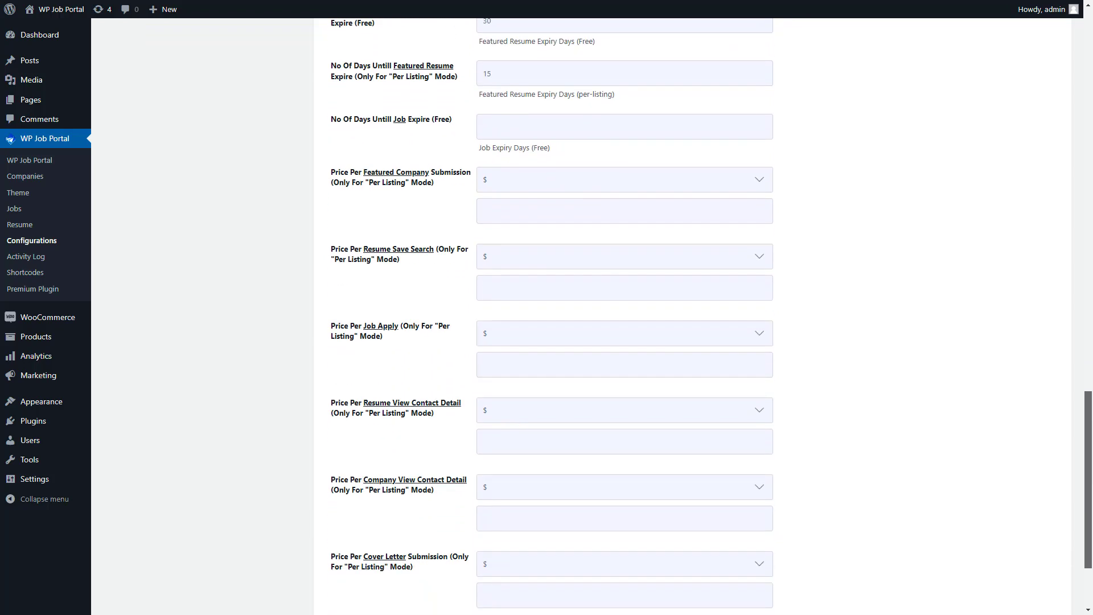
click(508, 280)
text(5)
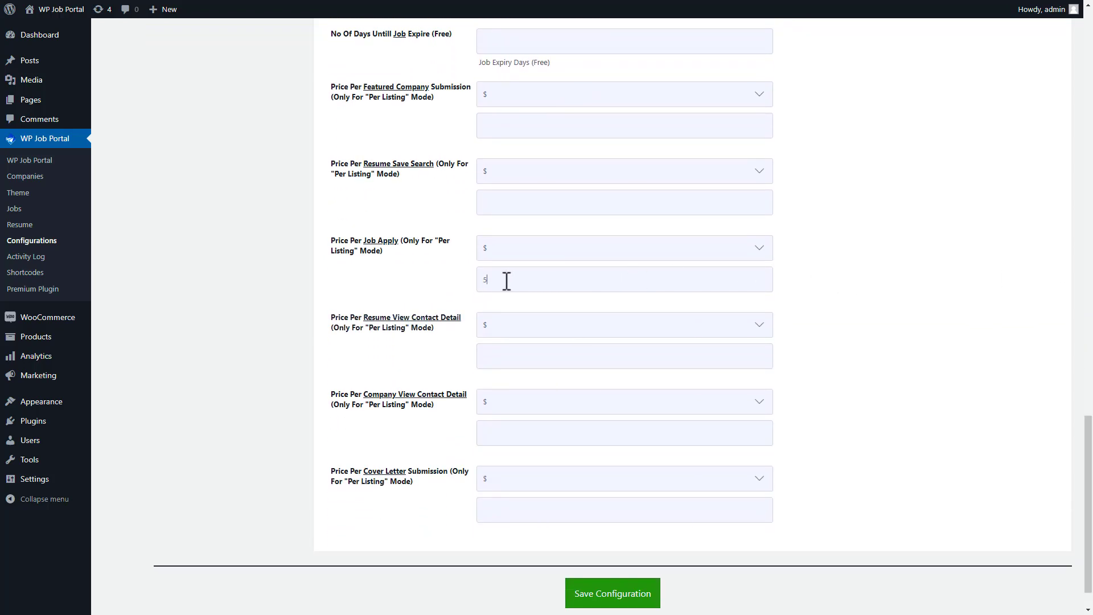
click(487, 433)
text(5)
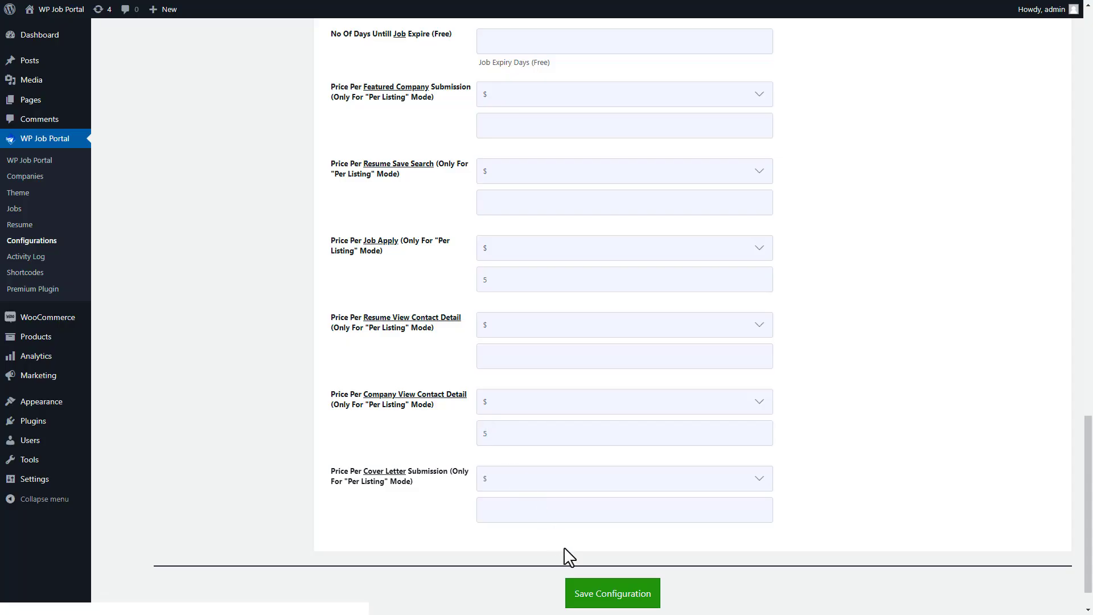
click(603, 595)
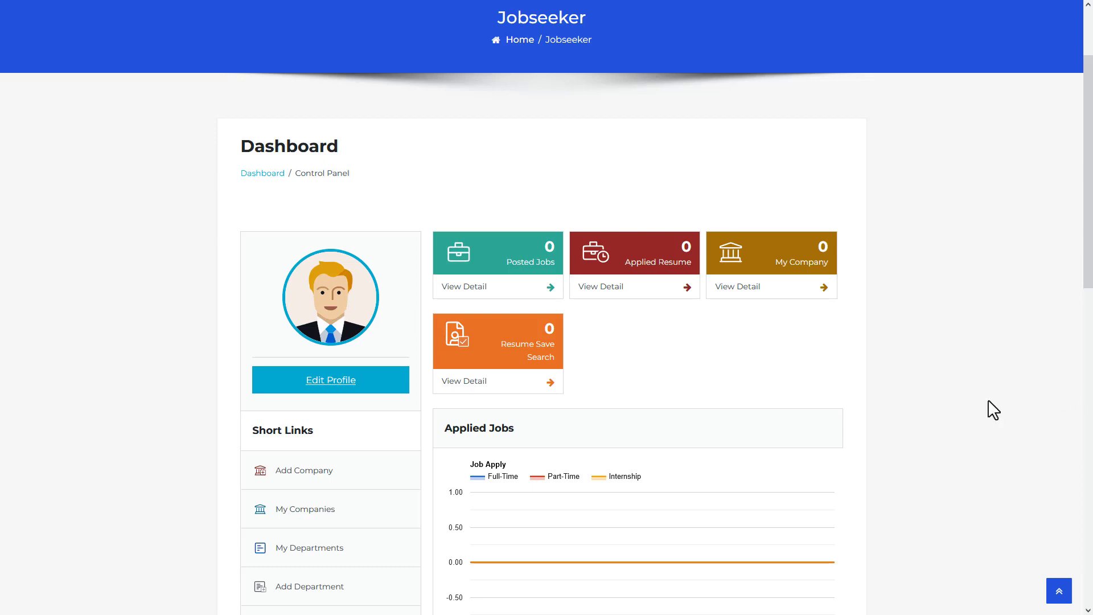
click(305, 479)
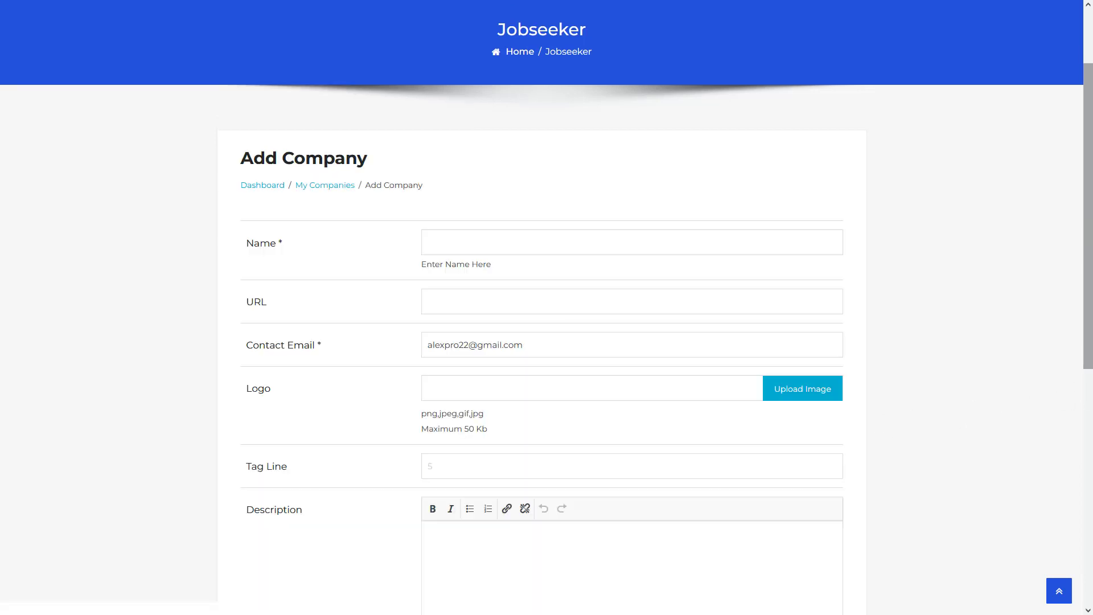
click(441, 243)
text(TechSolutions Inc.)
click(440, 303)
text(www.techsolutions.com)
click(791, 394)
click(259, 96)
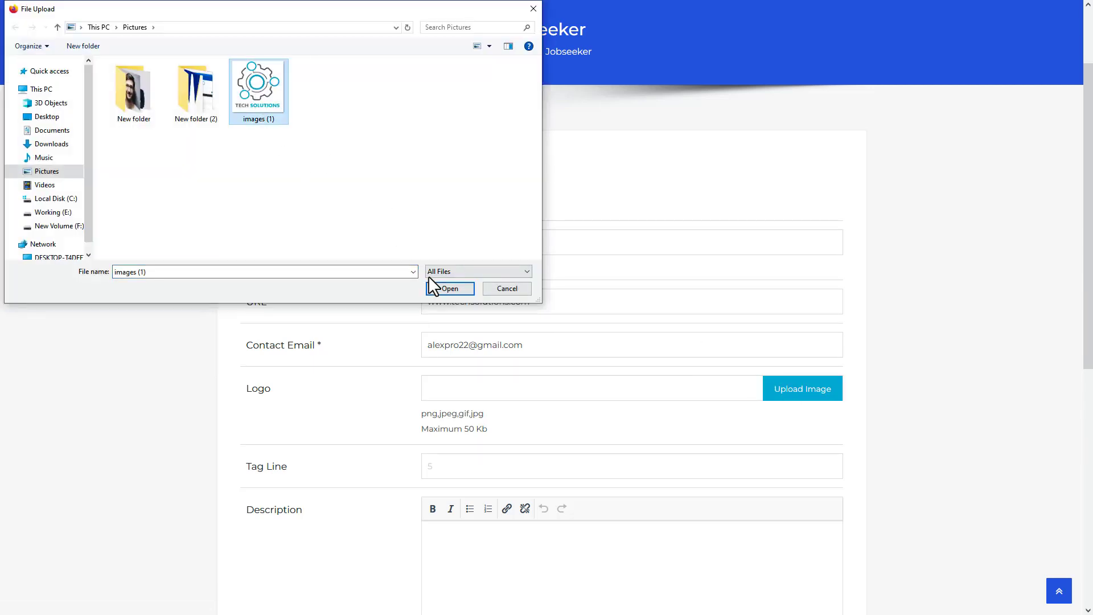
click(449, 287)
Step: Paste the description and both address lines, set city to New York City, and save the company
scroll(1088, 347, down, 3)
scroll(1088, 347, down, 3)
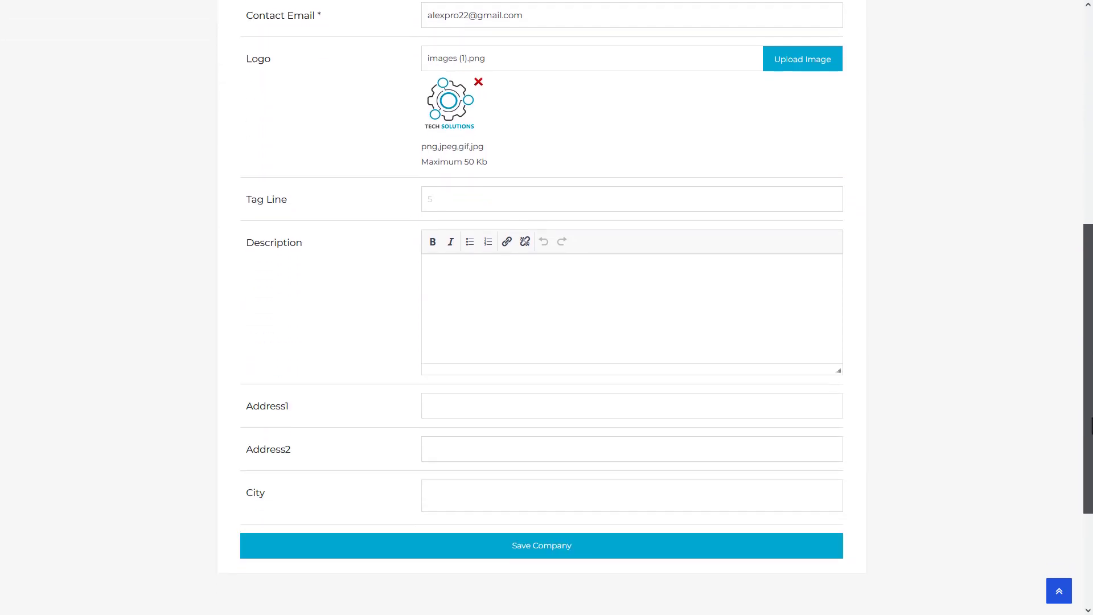
click(438, 268)
text(TechSolutions Inc. is a dynamic technology company dedicated to delivering cutting-edge IT solutions to businesses of all sizes. From software development to network infrastructure, we provide comprehensive services to optimize productivity and drive innovation.)
click(438, 399)
text(456 Innovation Avenue)
click(436, 443)
text(Floor 5, Suite 501)
click(436, 487)
text(New)
click(446, 527)
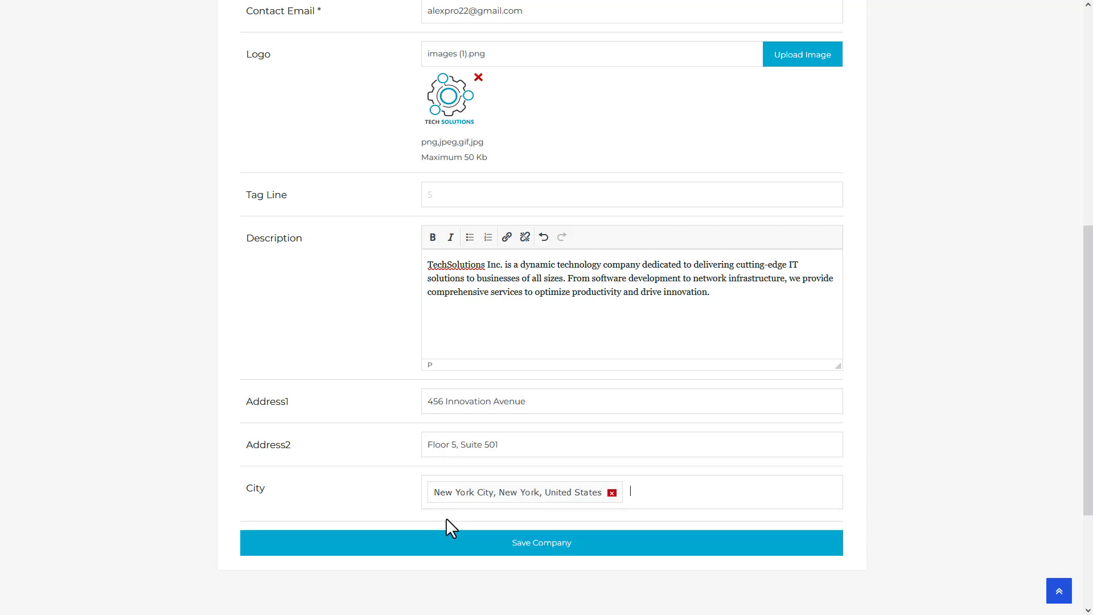
click(539, 550)
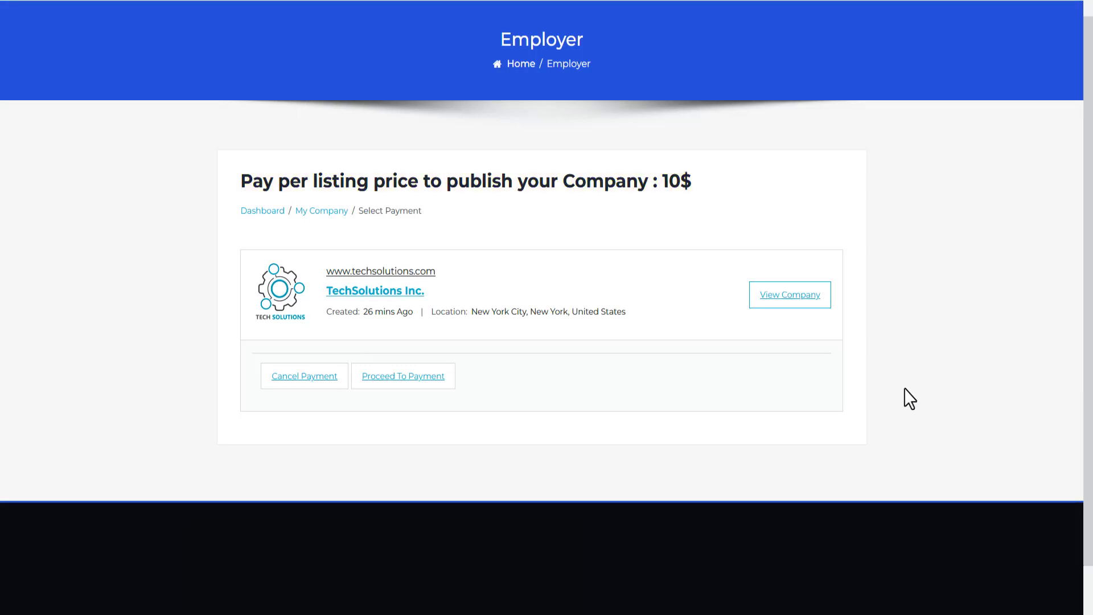
Step: Attempt to pay the company listing fee with WooCommerce, which reports no product found
click(399, 376)
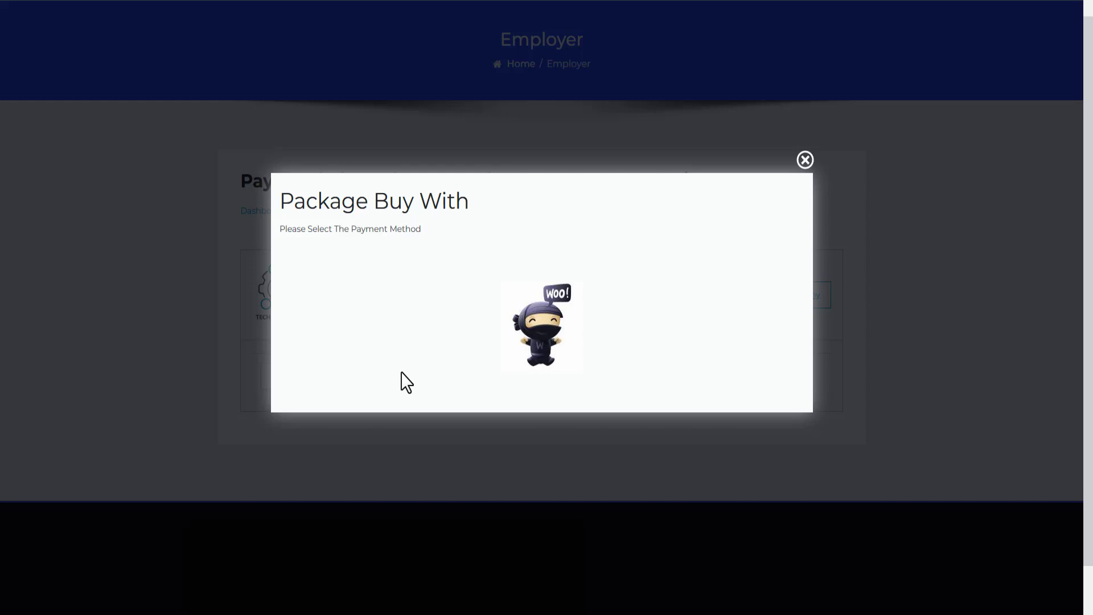
click(541, 344)
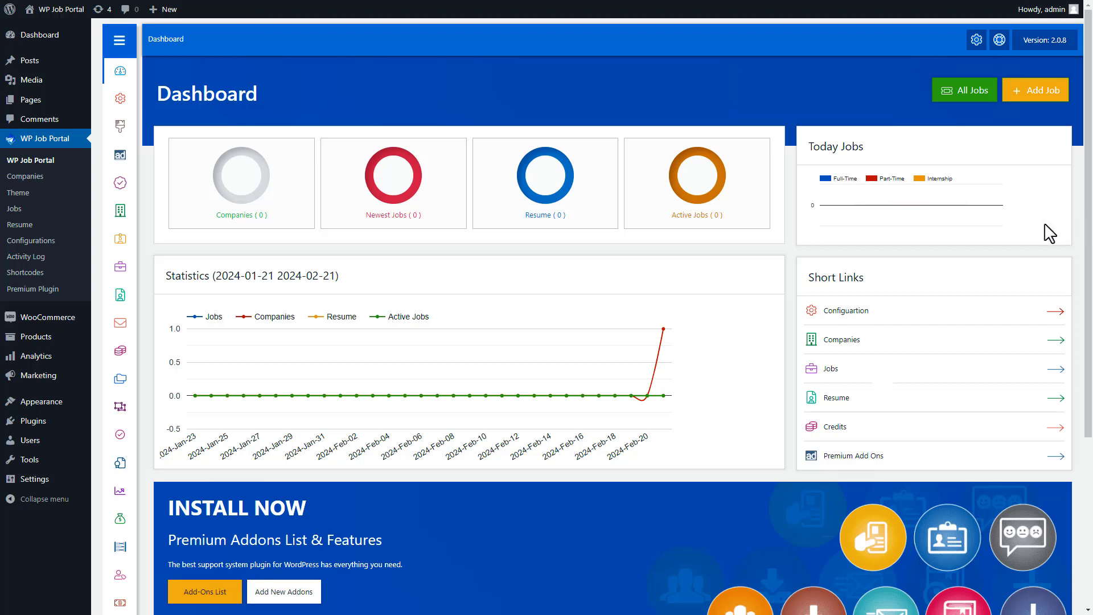
Step: Create a WooCommerce product titled 'WP Job Portal Per Listing Credits' and paste its listing-credits description
click(31, 341)
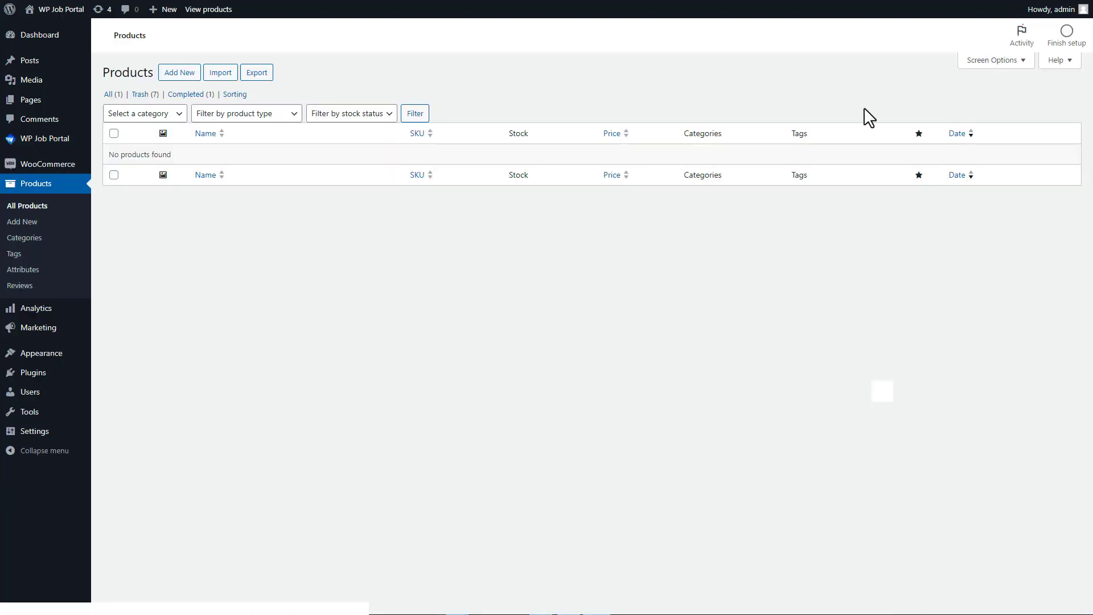
click(181, 73)
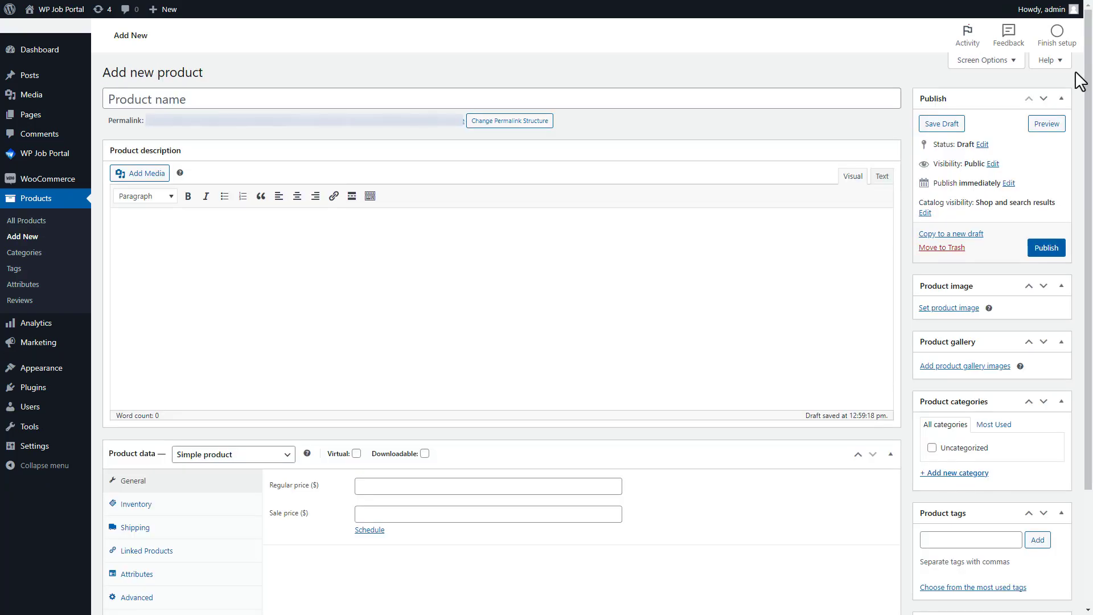
click(151, 101)
text(WP Job Portal Per Listing Credits)
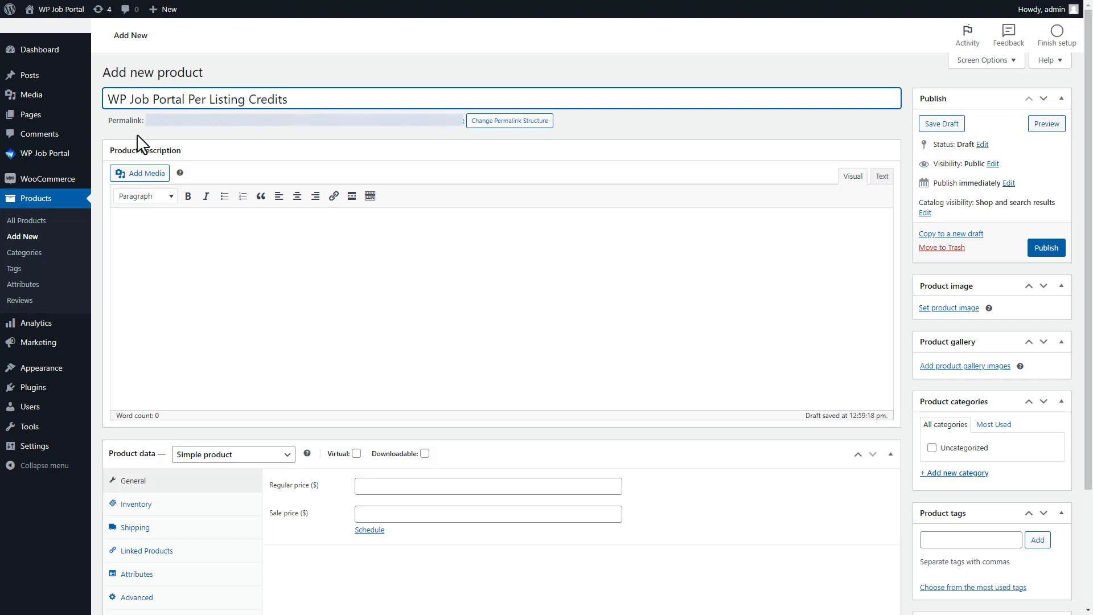
click(123, 225)
text(Listing Credits is a credit-based system allowing users to submit listings on your platform. Purchase credits via WooCommerce, redeem them for submissions, and enjoy flexible posting options.)
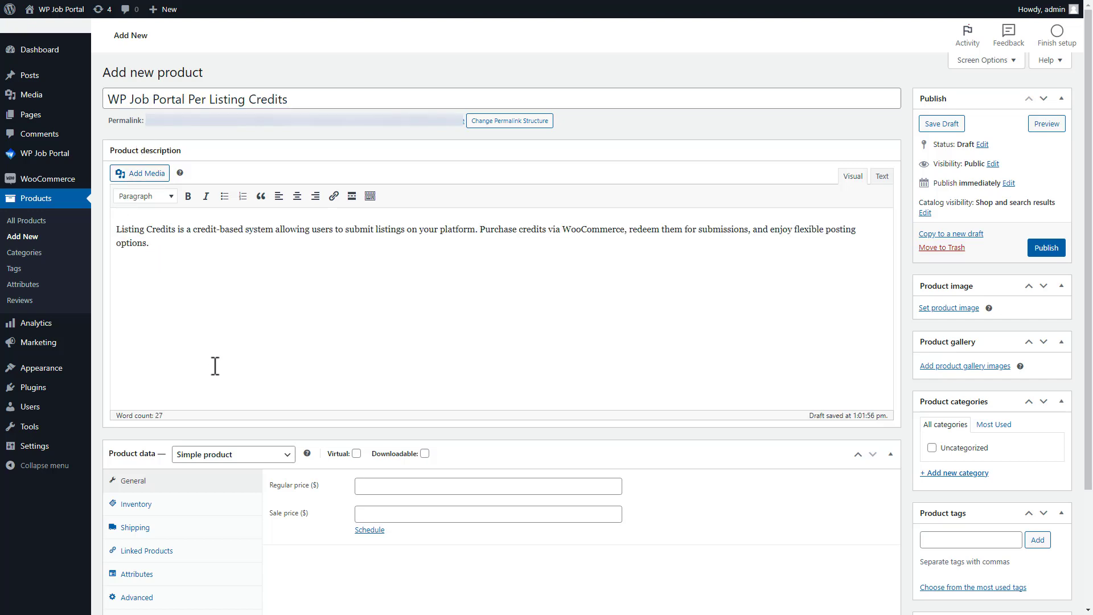
click(233, 463)
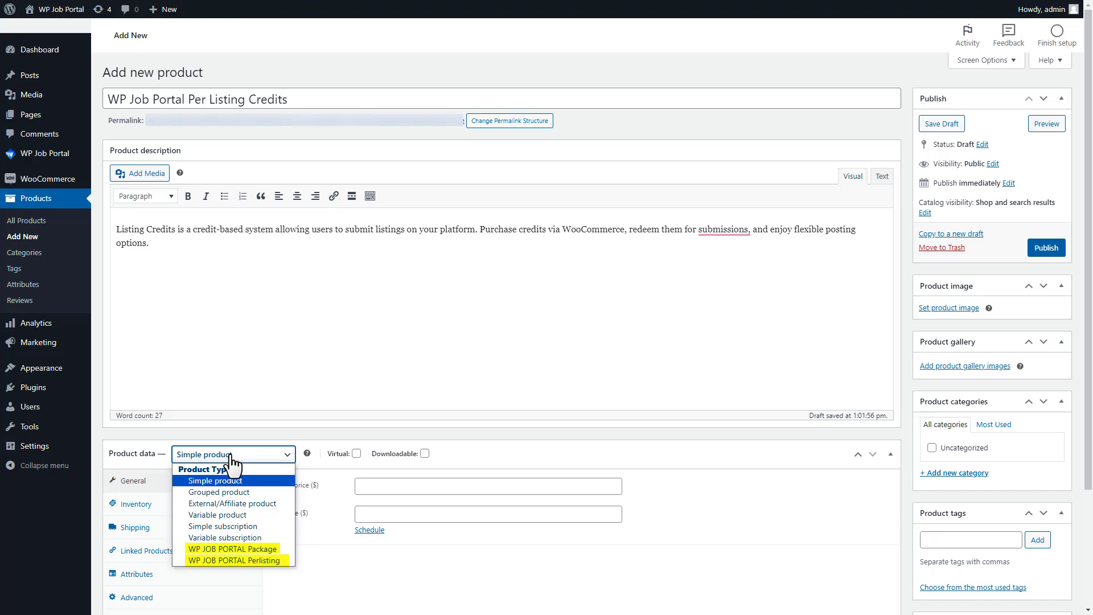
Step: Make it a WP JOB PORTAL Perlisting product, regular price 10, sale price 8, Company package, and publish
click(231, 558)
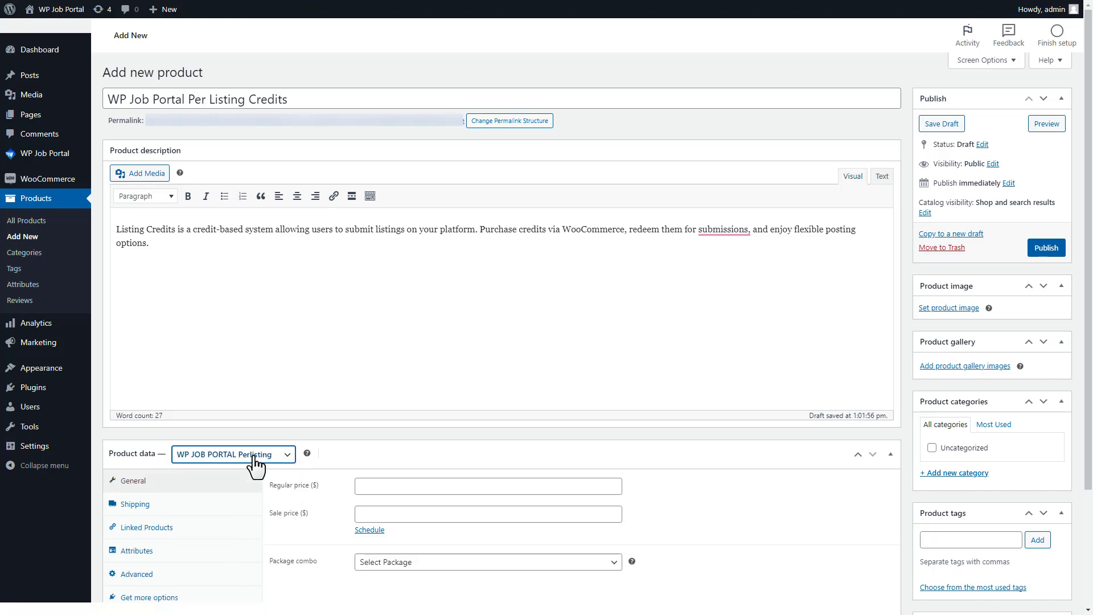
click(376, 485)
text(10)
click(364, 515)
text(8)
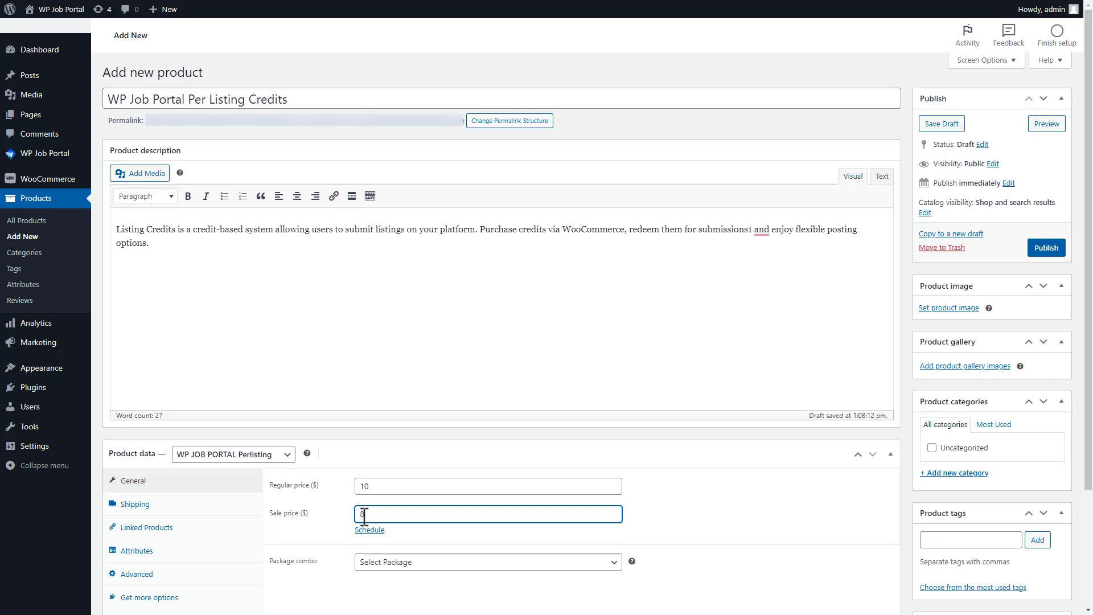
click(373, 563)
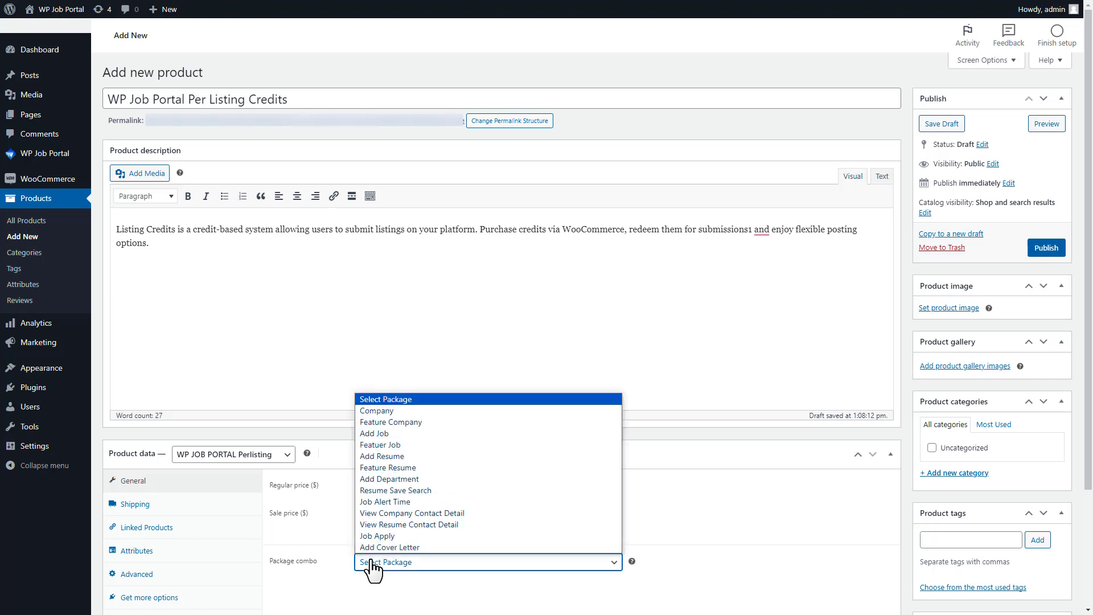
click(373, 409)
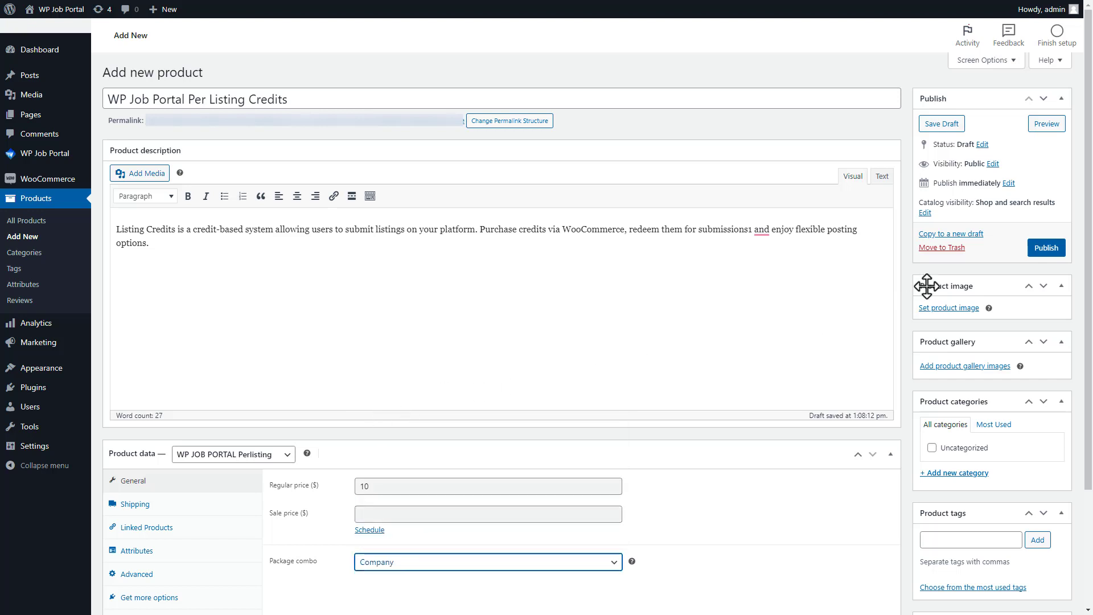
click(1042, 250)
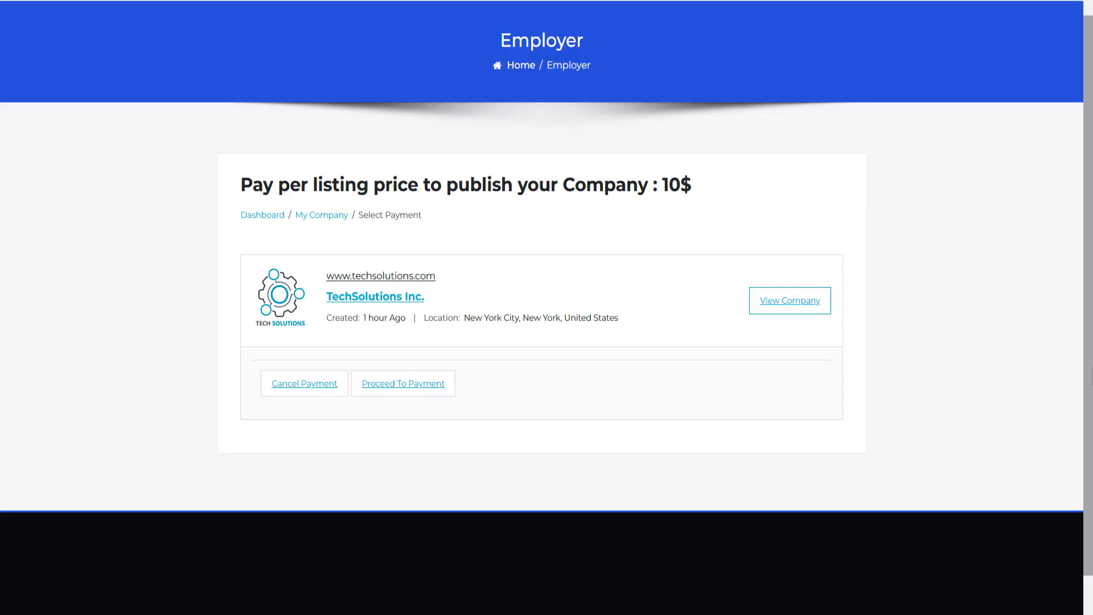
Step: Check out the company fee with WooCommerce, entering the buyer's name, street, apartment and town
click(399, 384)
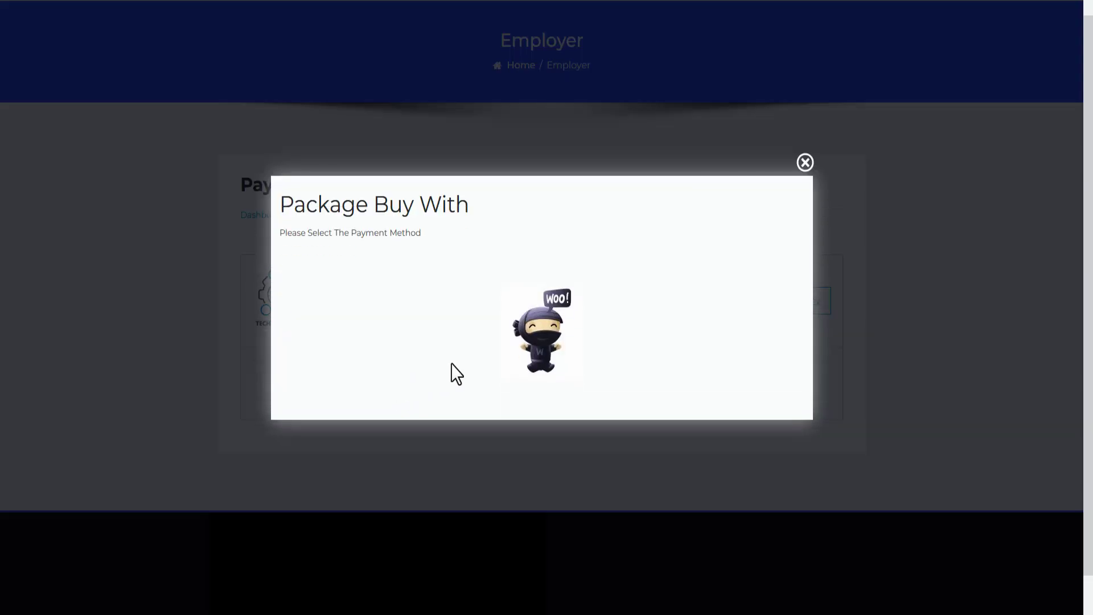
click(545, 344)
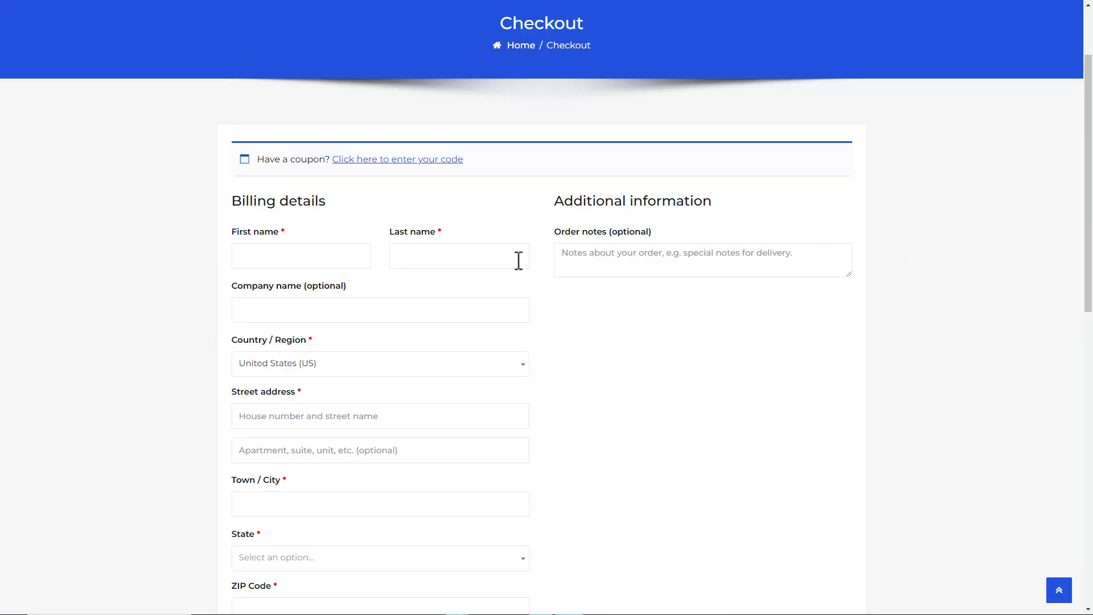
click(248, 258)
click(414, 255)
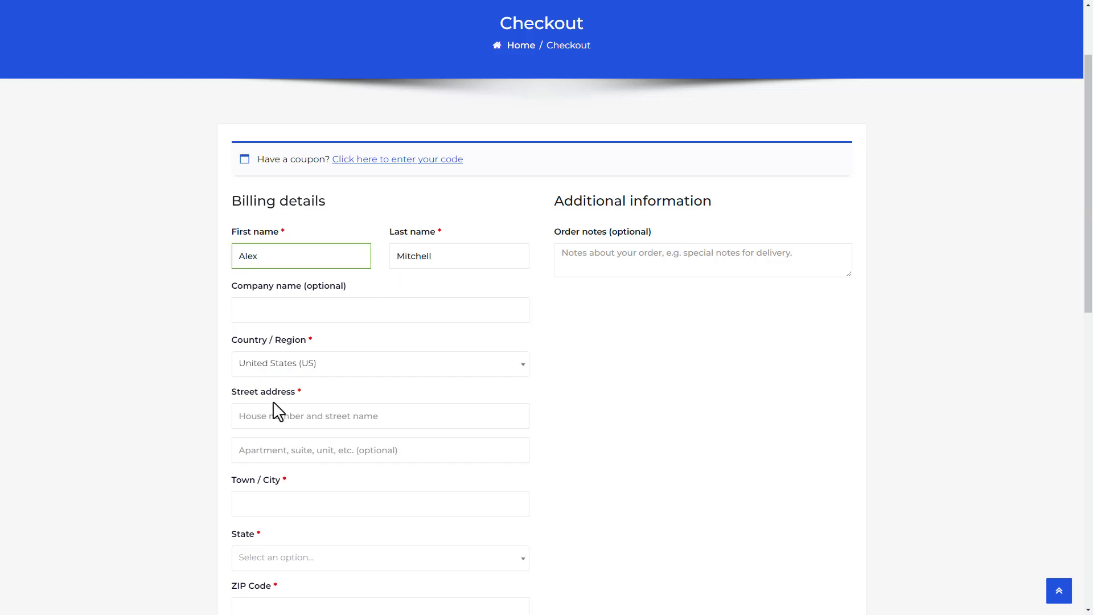
click(244, 416)
text(123 Oak Street)
click(246, 447)
text(Apartment 101)
click(250, 501)
text(Springfield)
Step: Choose the billing state, enter the buyer's ZIP code and phone number, and place the order
click(239, 560)
drag(529, 453, 530, 468)
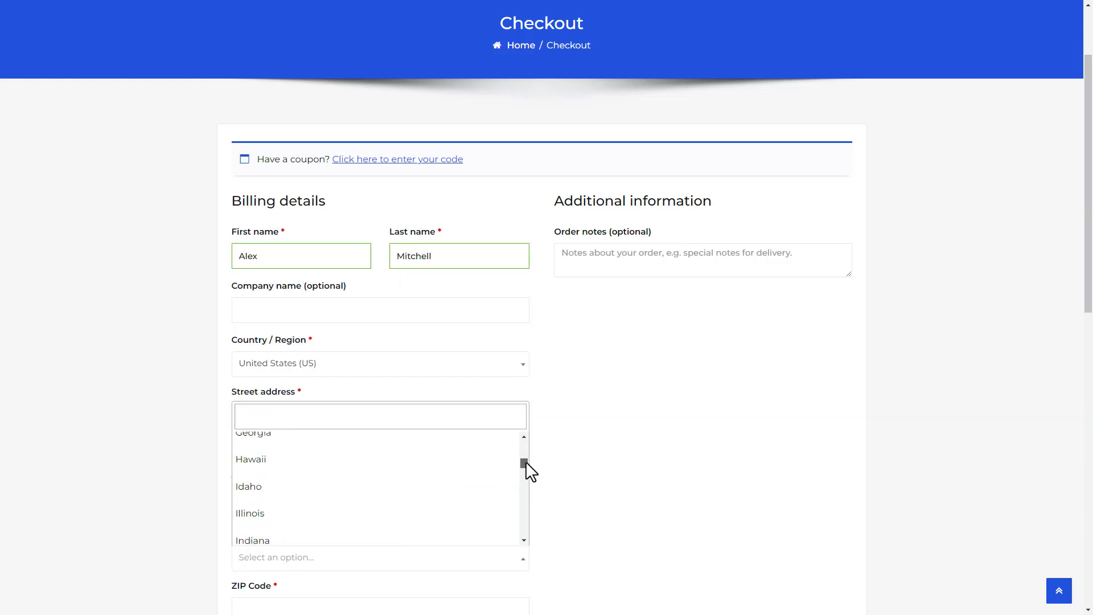
click(273, 509)
drag(1088, 285, 1090, 477)
click(259, 156)
text(62701)
click(244, 207)
text((555) 123-4567)
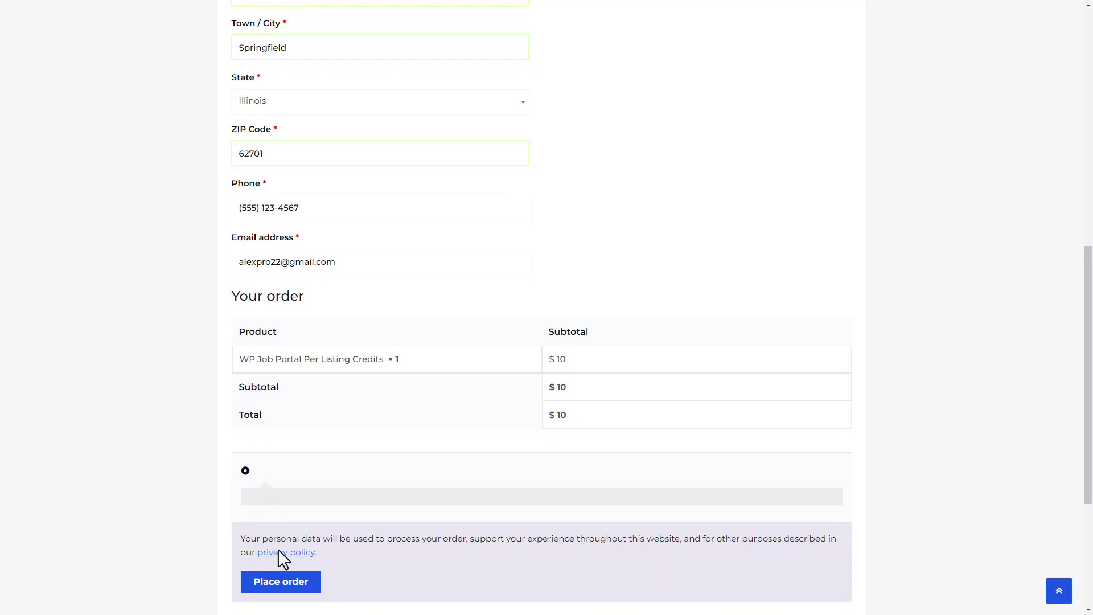
click(281, 581)
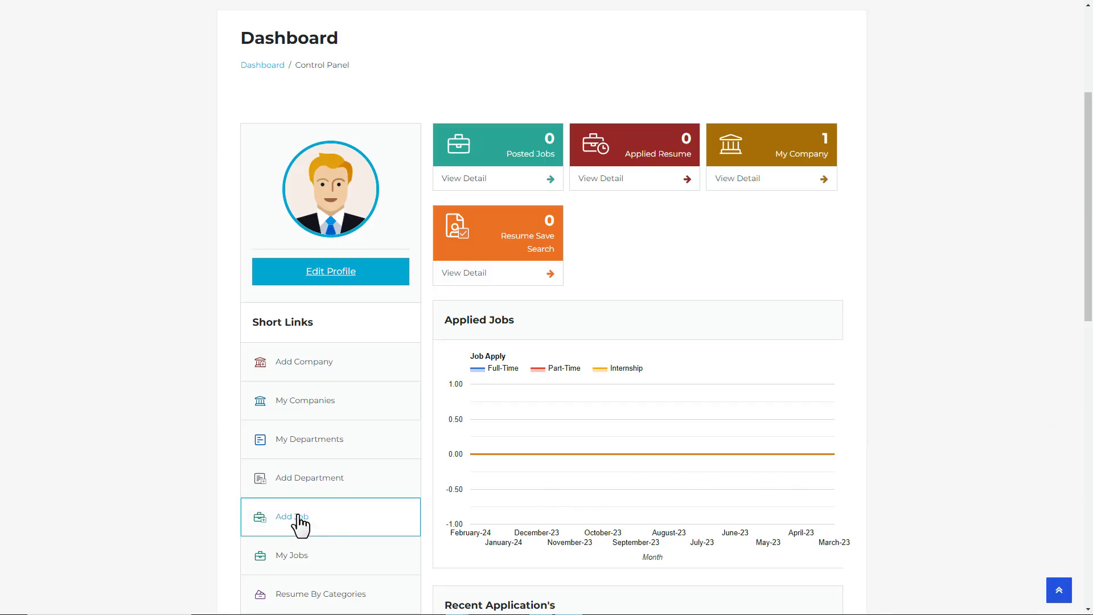
Step: Start a Senior Software Engineer job for TechSolutions Inc., stopping publication on 2/22/2024
click(300, 518)
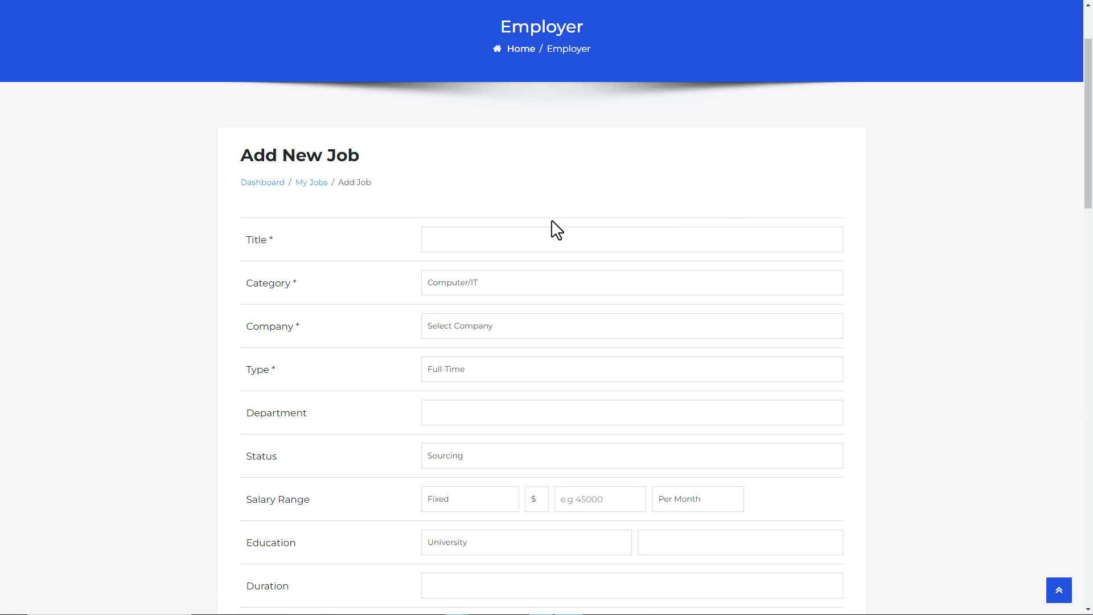
click(450, 237)
text(Senior Software Engineer)
click(446, 327)
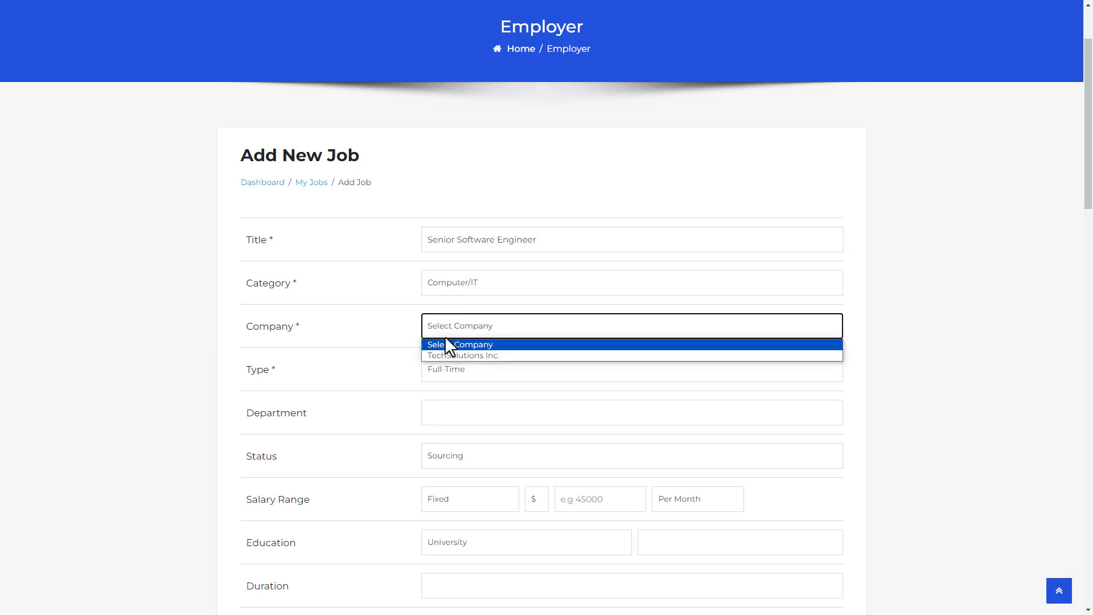
click(445, 355)
drag(1088, 193, 1090, 468)
click(489, 303)
click(530, 429)
Step: Paste the job description, save the job, and attempt to pay its fee with WooCommerce
click(444, 361)
text(Join our dynamic team as a Senior Software Engineer and play a key role in developing innovative software solutions. Utilize your expertise in computer science and IT to design, implement, and maintain scalable and efficient software applications. Collaborate with cross-functional teams to deliver high-quality products that meet the needs of our clients and exceed industry standards. If you're passionate about technology and thrive in a fast-paced environment, we want to hear from you!)
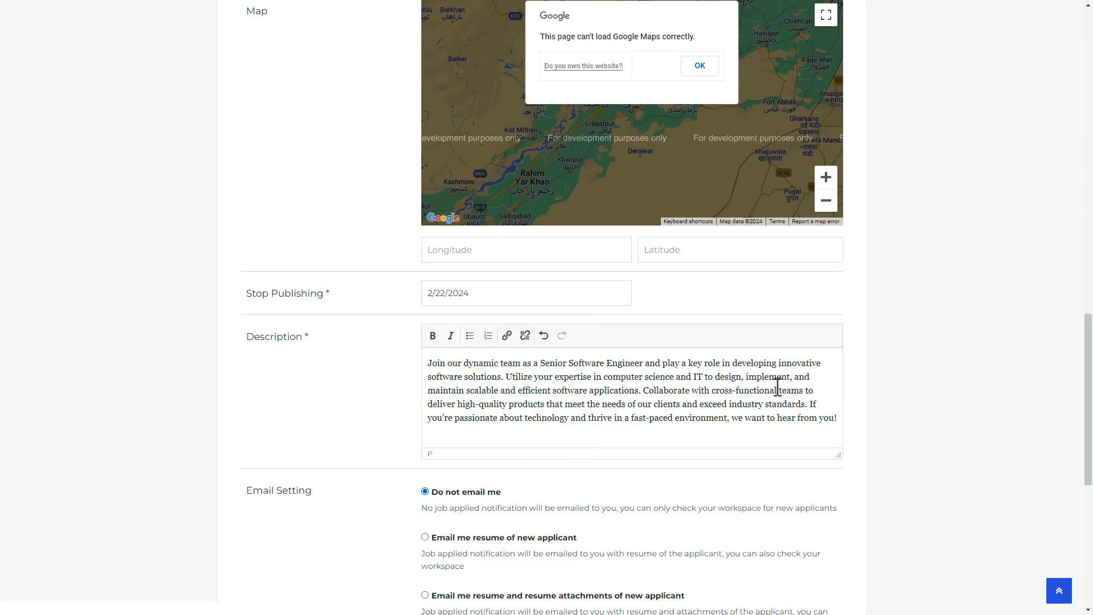
drag(1088, 387, 1088, 547)
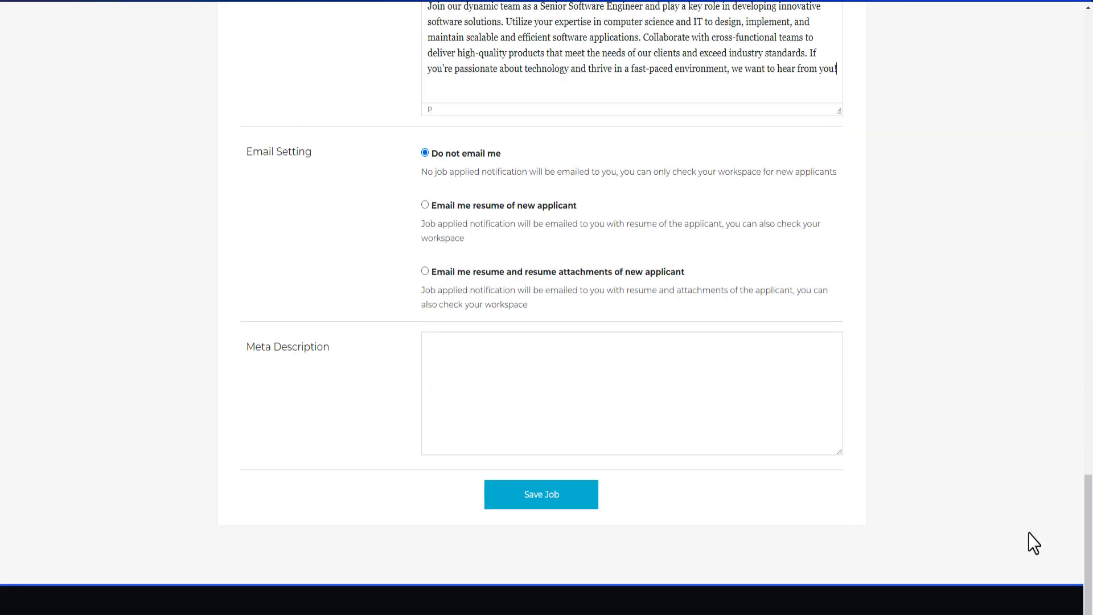
click(522, 497)
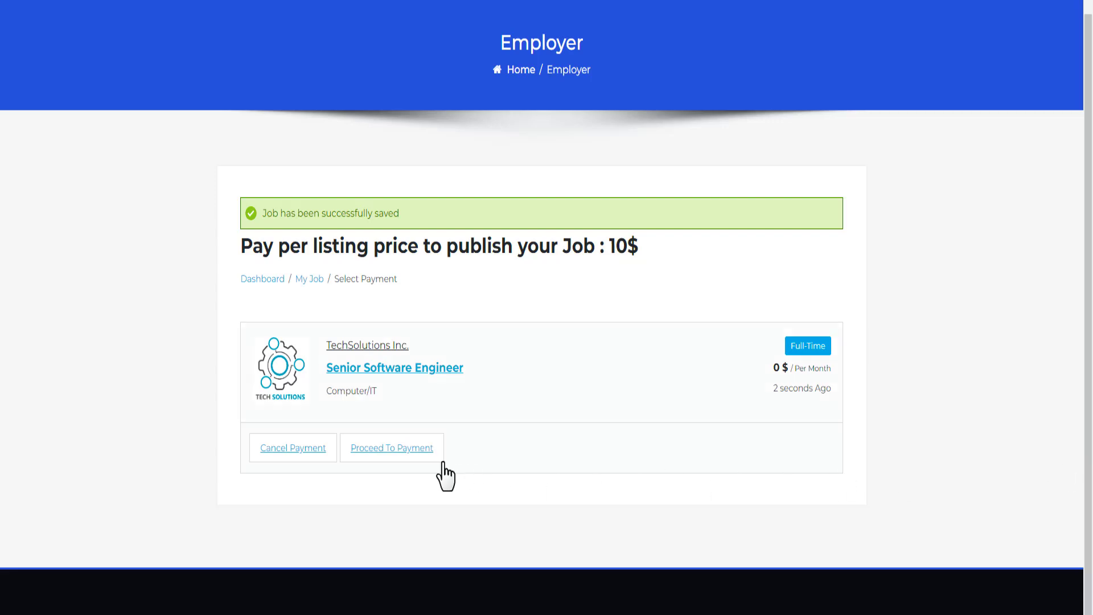
click(394, 449)
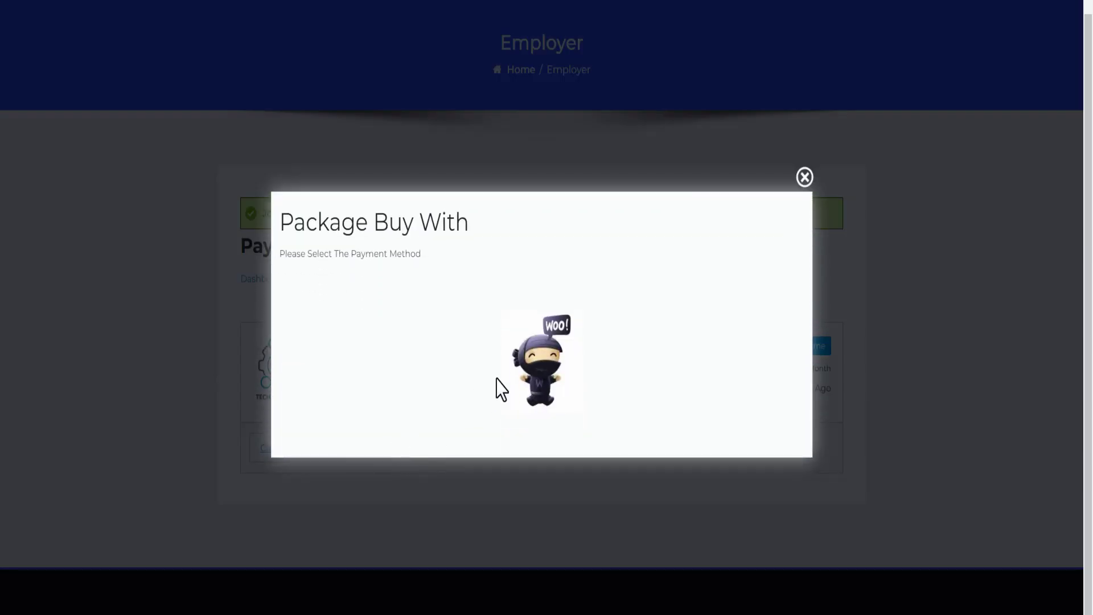
click(543, 374)
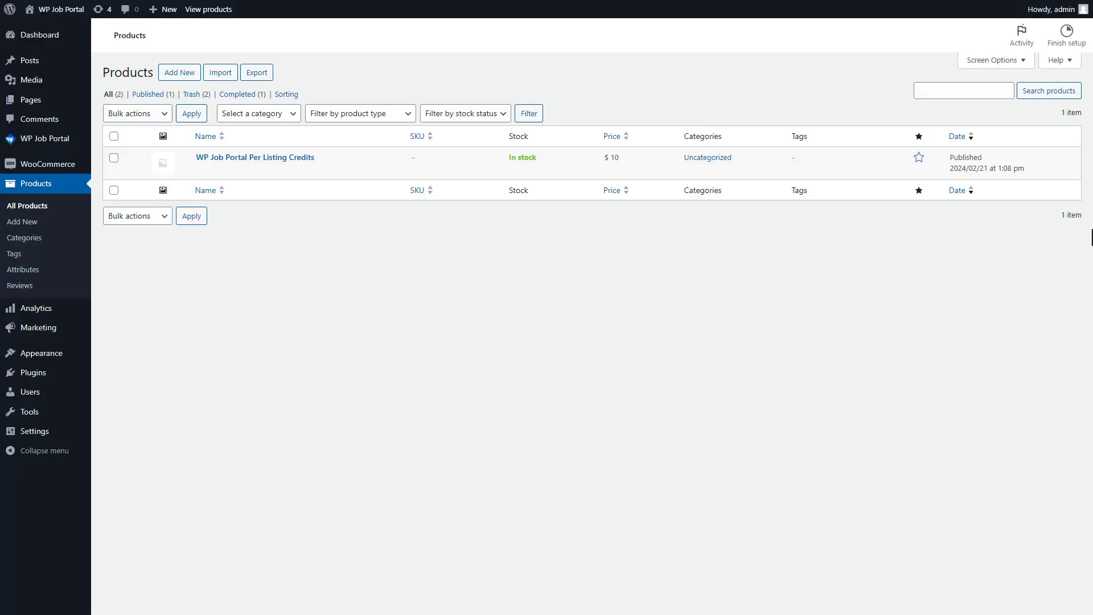
Step: Create a new product with the 'Per Listing Credits for Job Submission' title and description
click(186, 74)
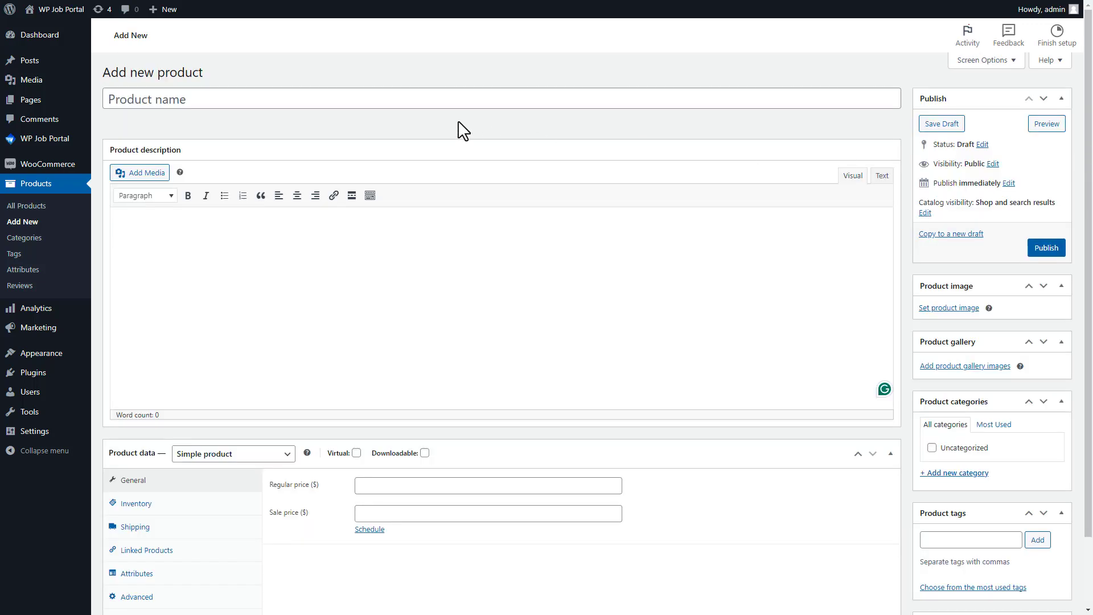
click(141, 99)
text(Per Listing Credits for Job Submission)
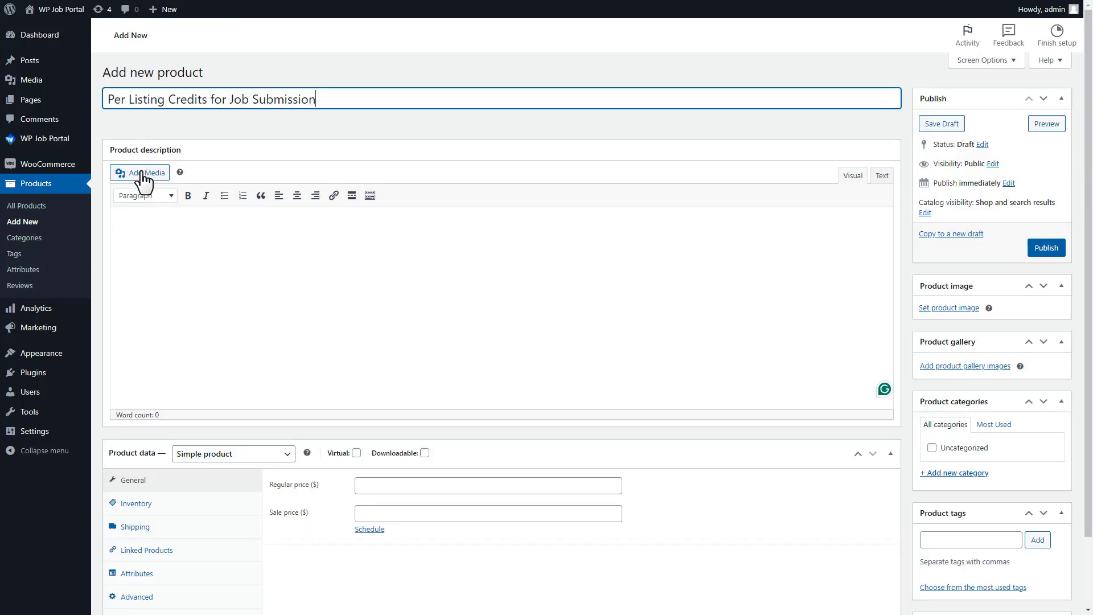
click(133, 229)
text(Listing Credits is a credit-based system enabling users to submit job listings on your portal. Purchase credits via WooCommerce, redeem them for listings and enjoy flexible posting options.)
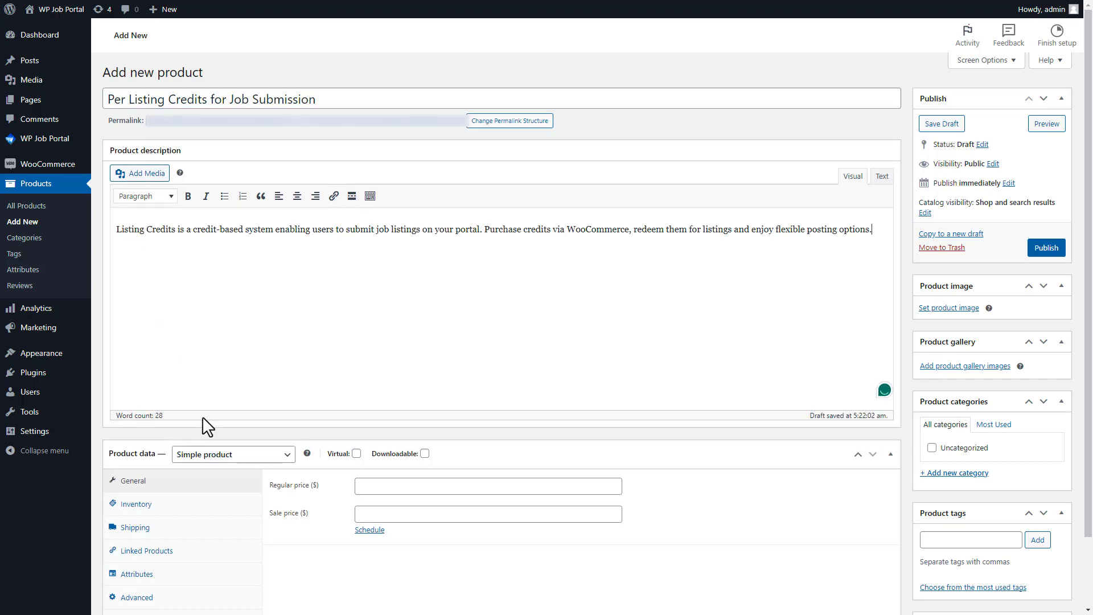
Step: Make it a WP JOB PORTAL Perlisting product priced 10, tied to Add Job, and publish
click(216, 455)
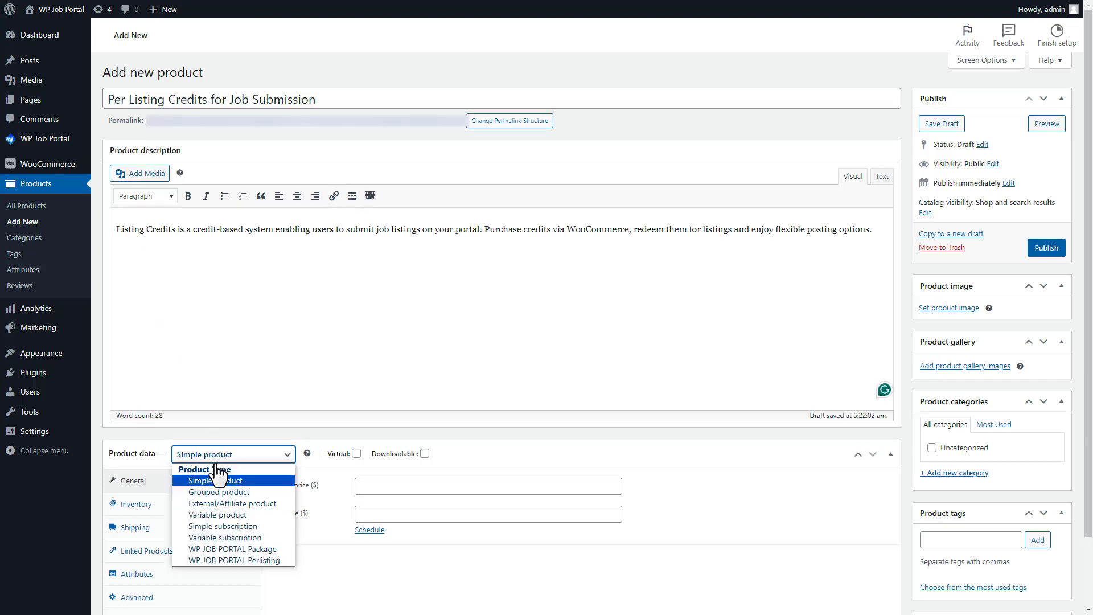
click(234, 555)
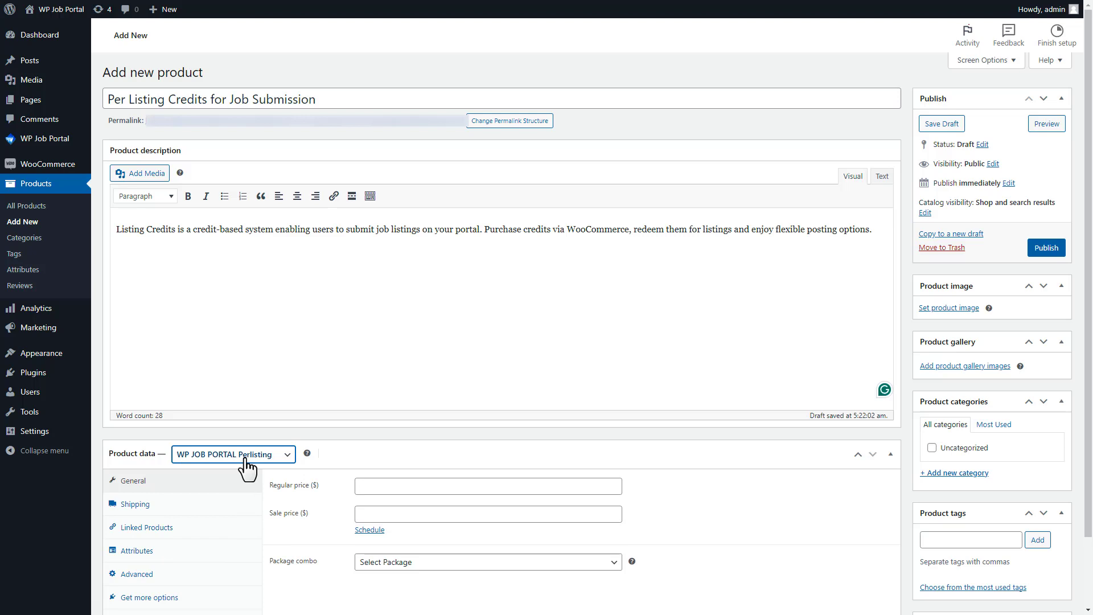
click(369, 486)
text(10)
click(369, 514)
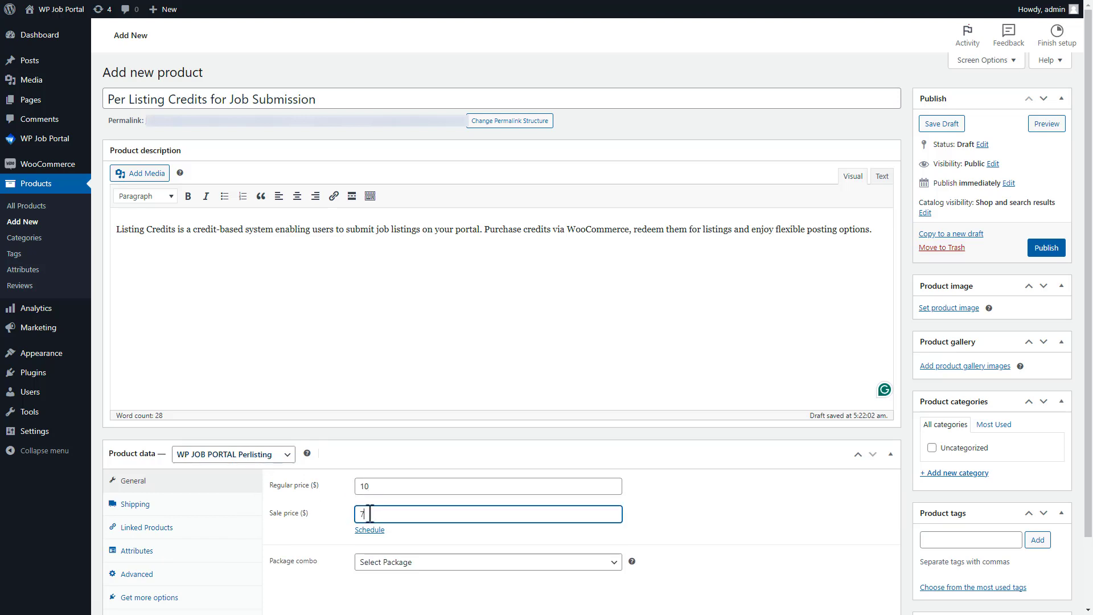
click(410, 563)
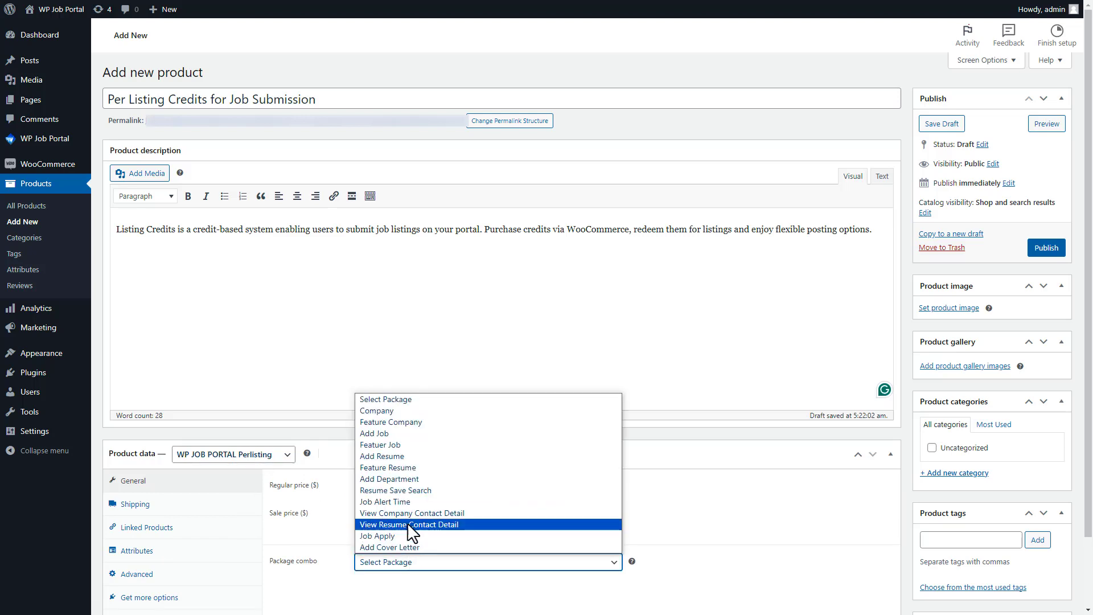
click(391, 434)
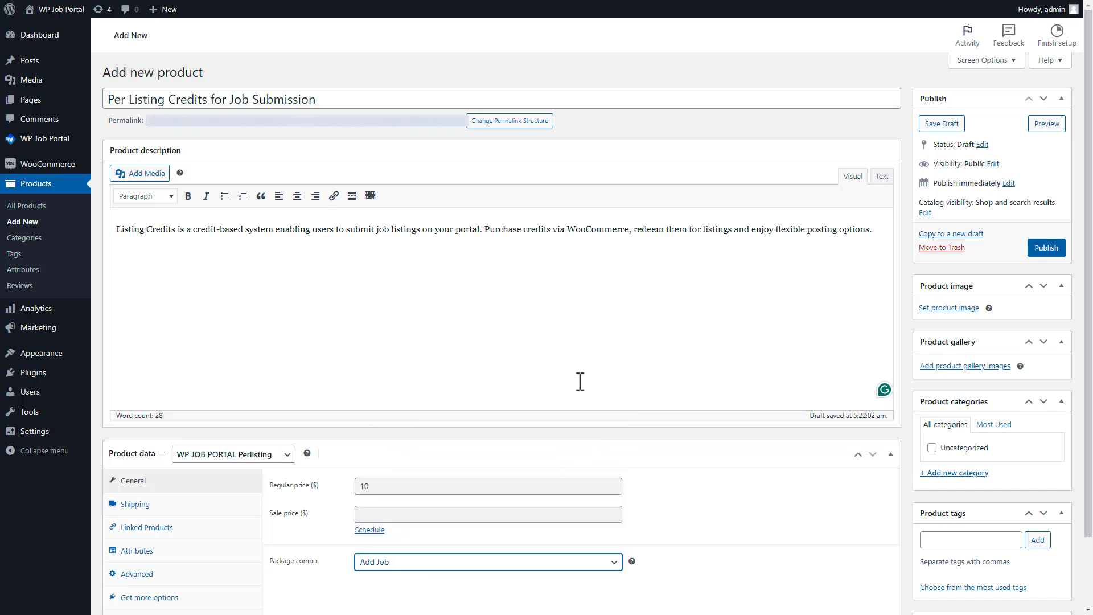
click(1046, 249)
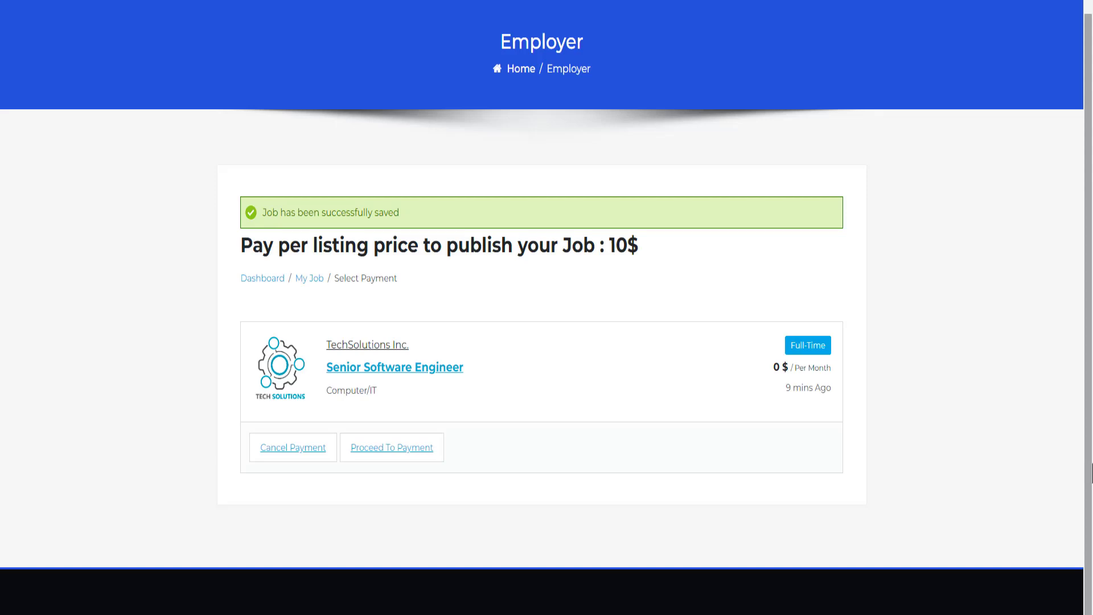
Step: Pay the Senior Software Engineer job's $10 fee through WooCommerce checkout
click(388, 447)
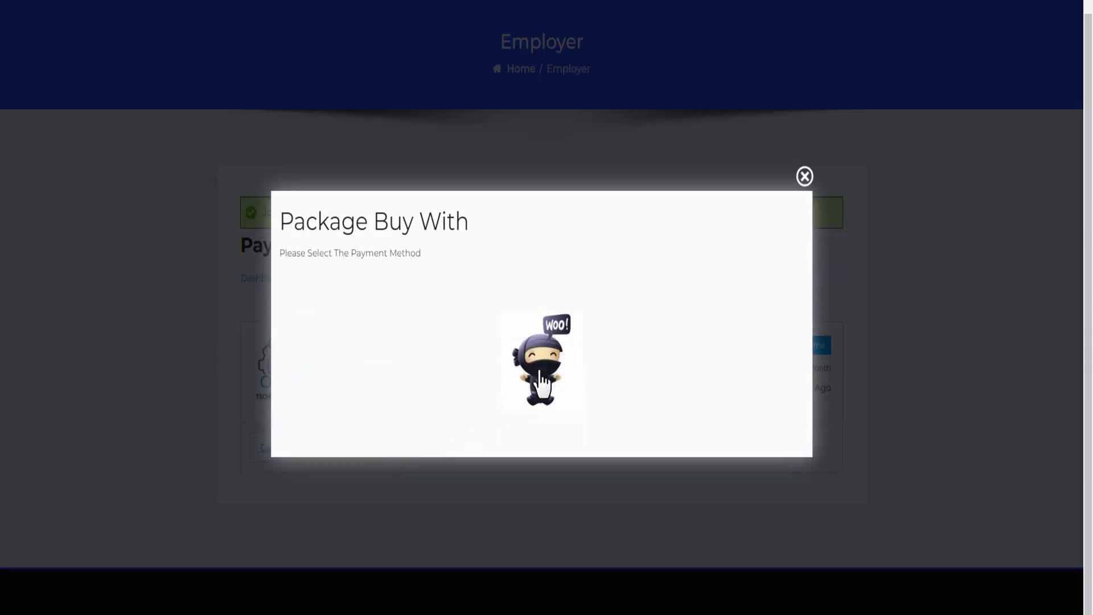
click(540, 384)
scroll(546, 307, down, 9)
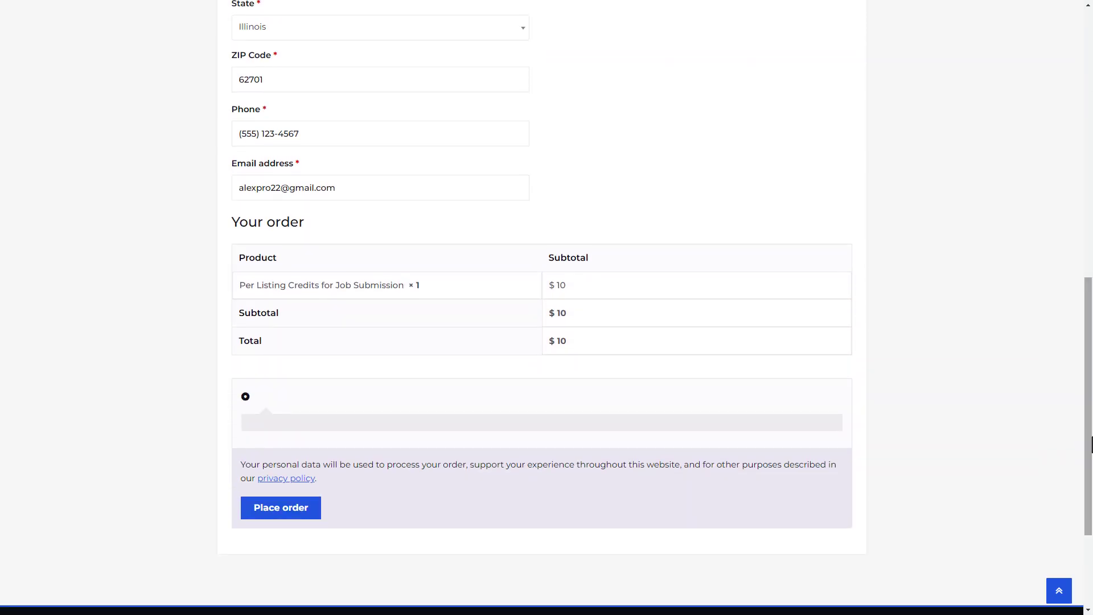
click(281, 514)
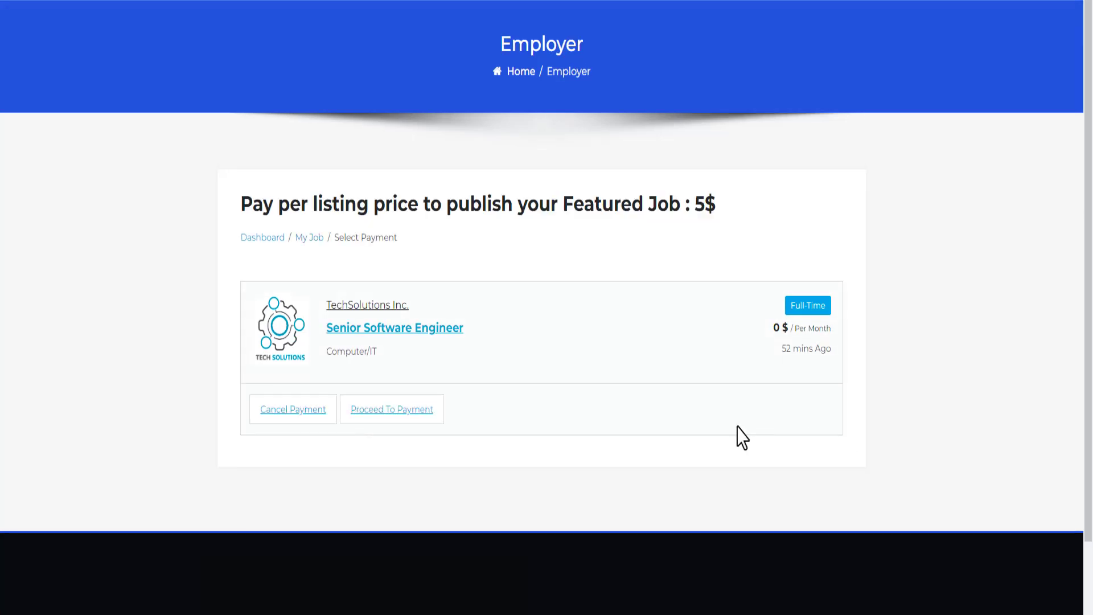
Step: Pay the $5 featured-job credit order at checkout and return to the employer dashboard
click(386, 417)
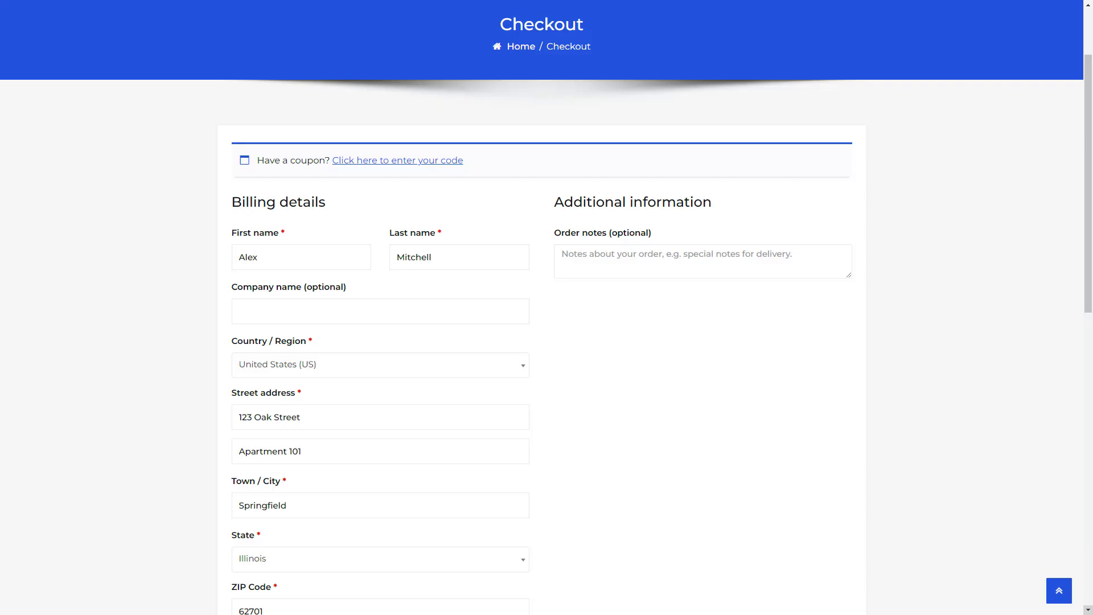
scroll(1091, 434, down, 10)
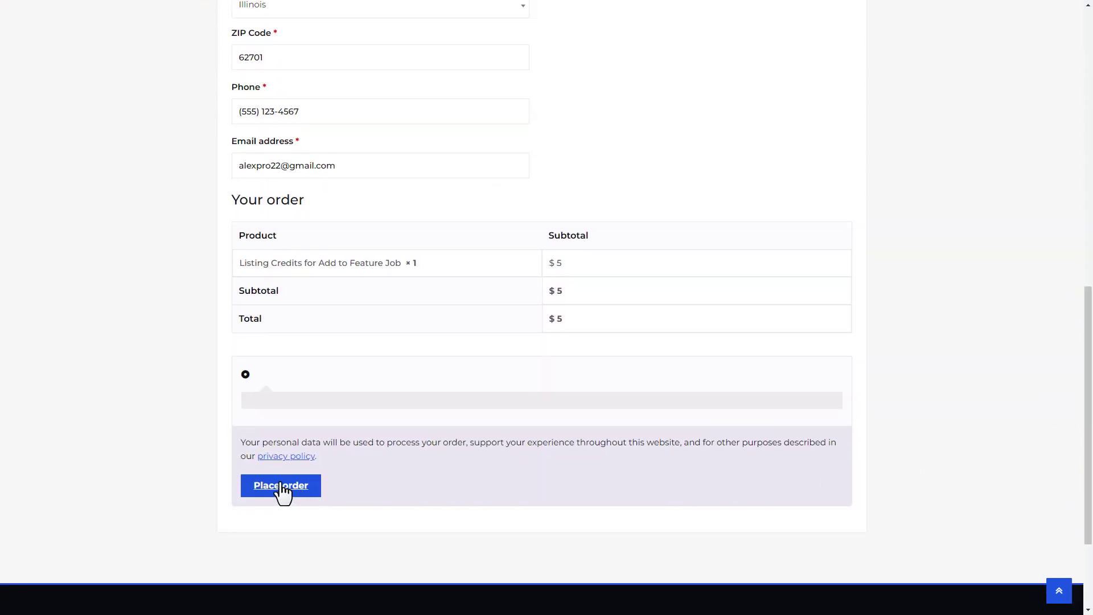
click(282, 493)
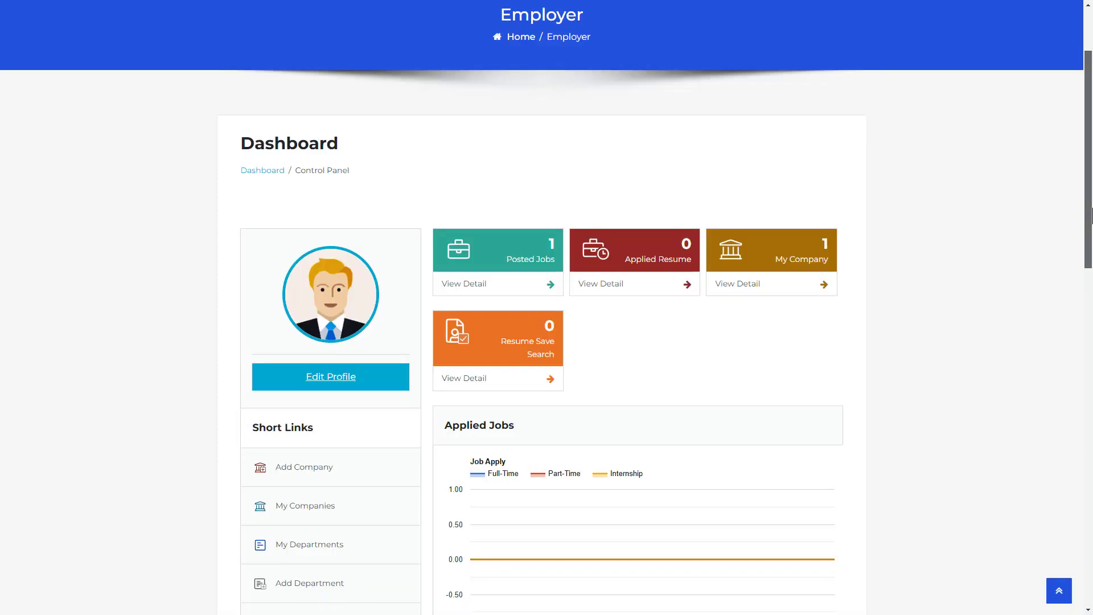
drag(1091, 215, 1091, 312)
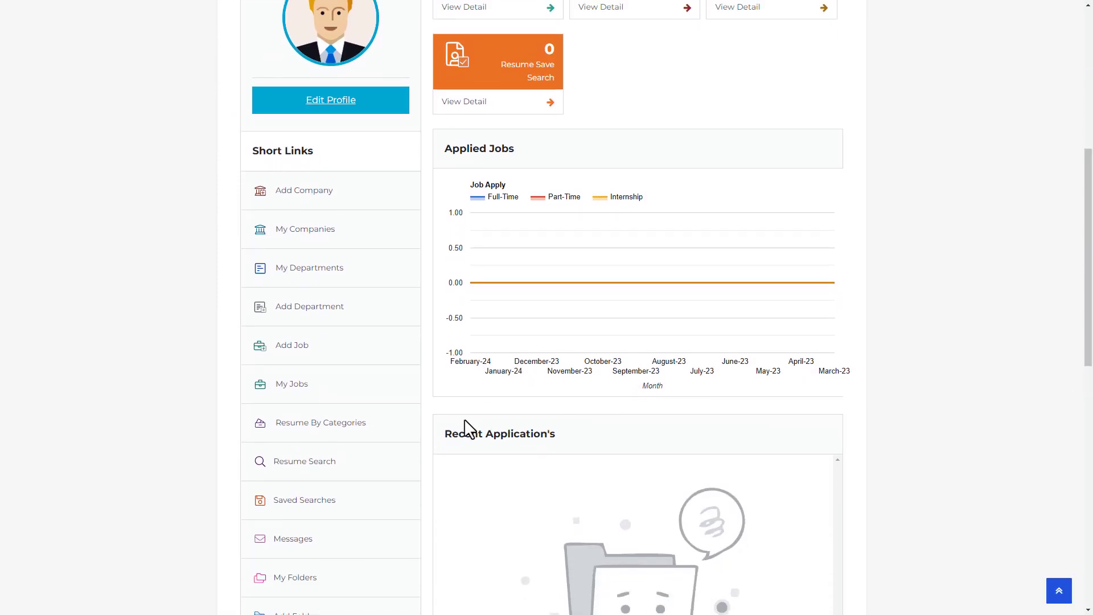
Step: Browse resumes by category, pick Computer/IT, and open the Senior Software Engineer candidate
click(309, 426)
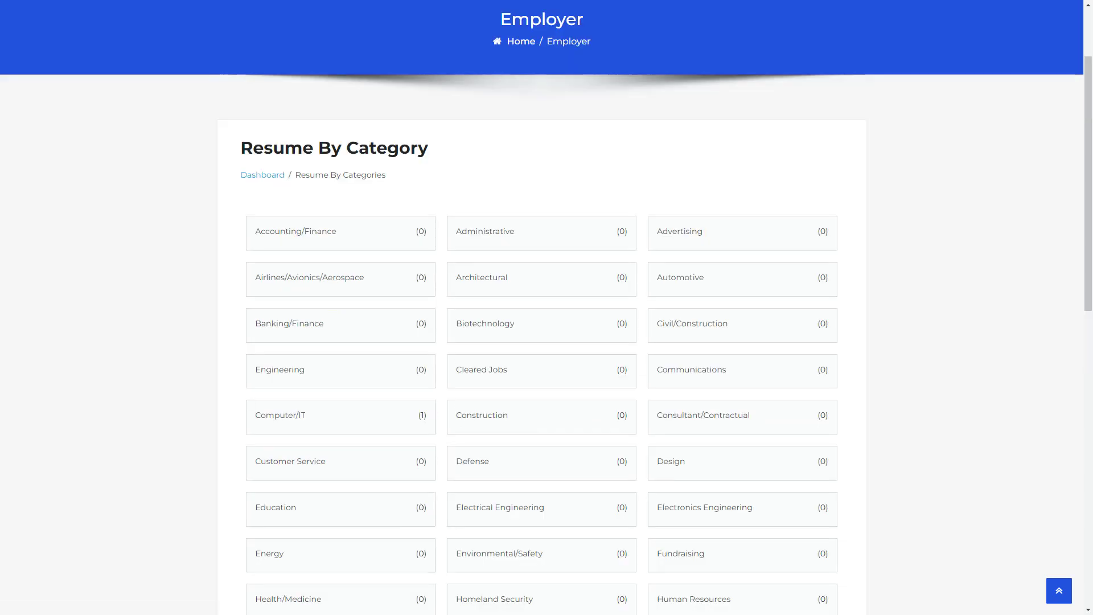
mouse_move(254, 433)
click(279, 418)
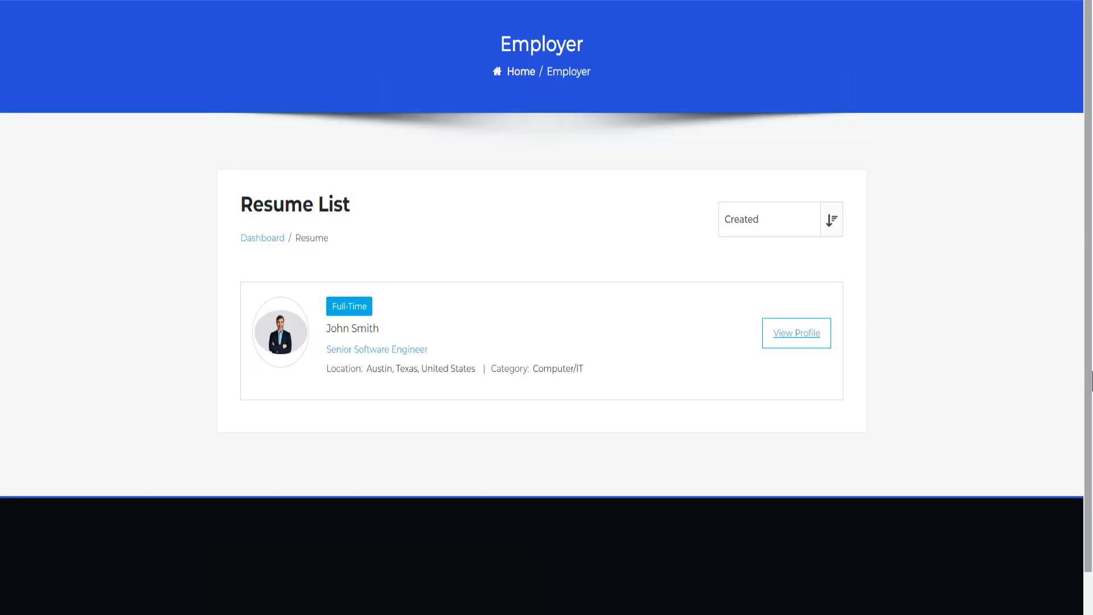
click(360, 330)
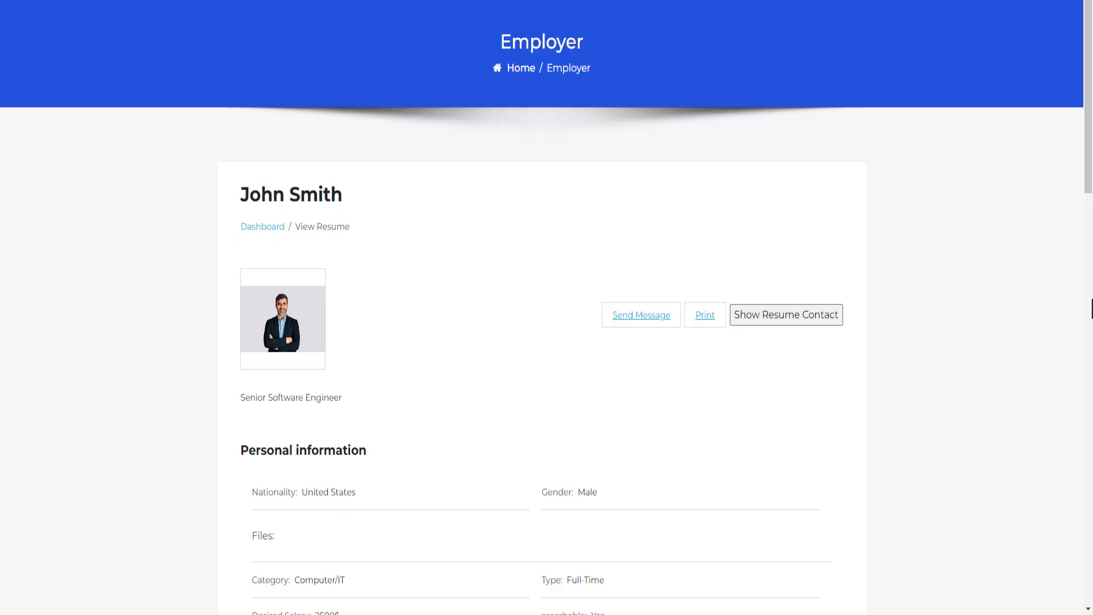
Step: Request the resume's contact details and choose WooCommerce as the package payment method
click(773, 323)
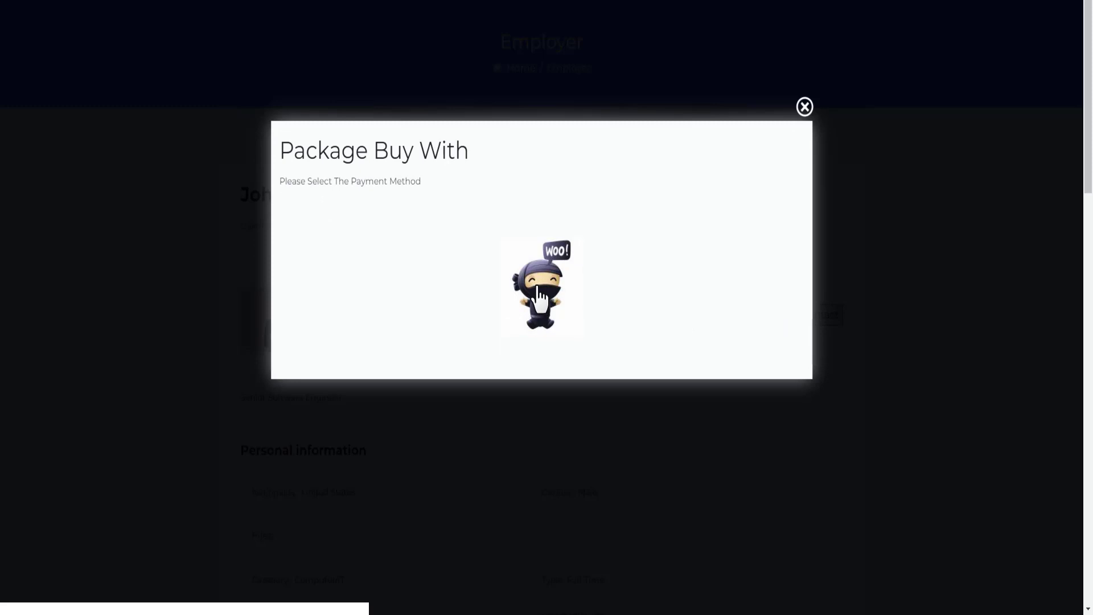
click(539, 300)
scroll(538, 300, down, 4)
scroll(546, 307, down, 5)
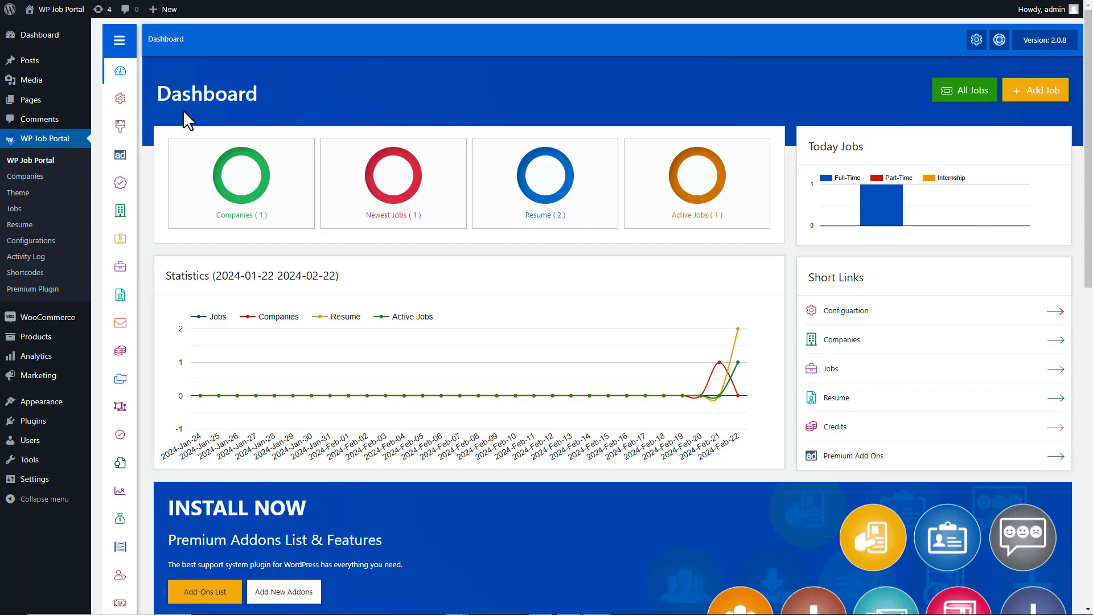
Step: Under Package Settings > Paid Submissions, set Submission Type to Membership and save the configuration
mouse_move(119, 100)
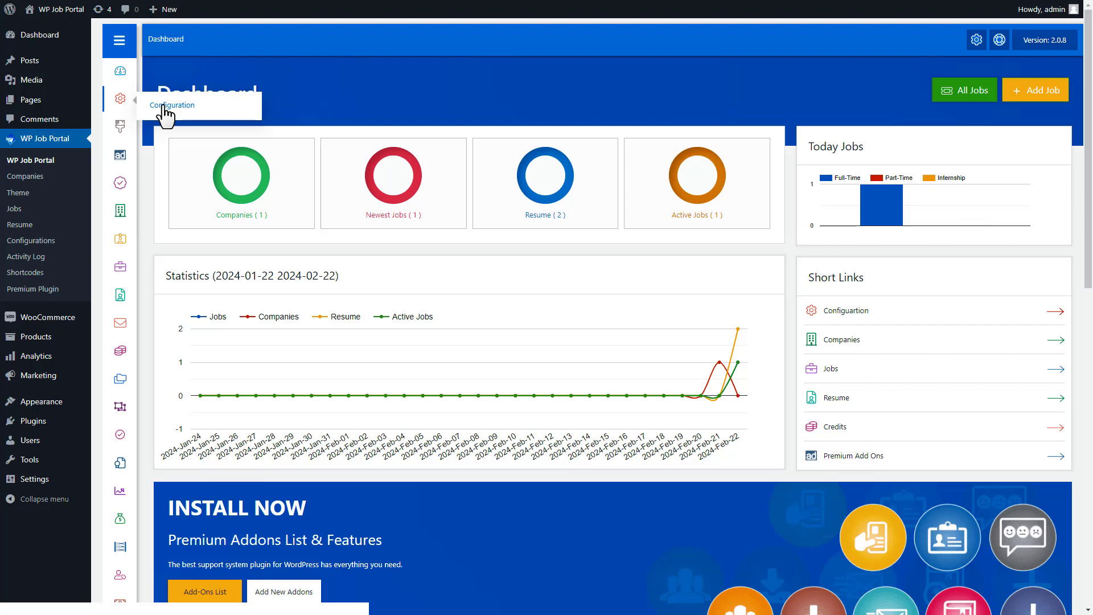
click(165, 106)
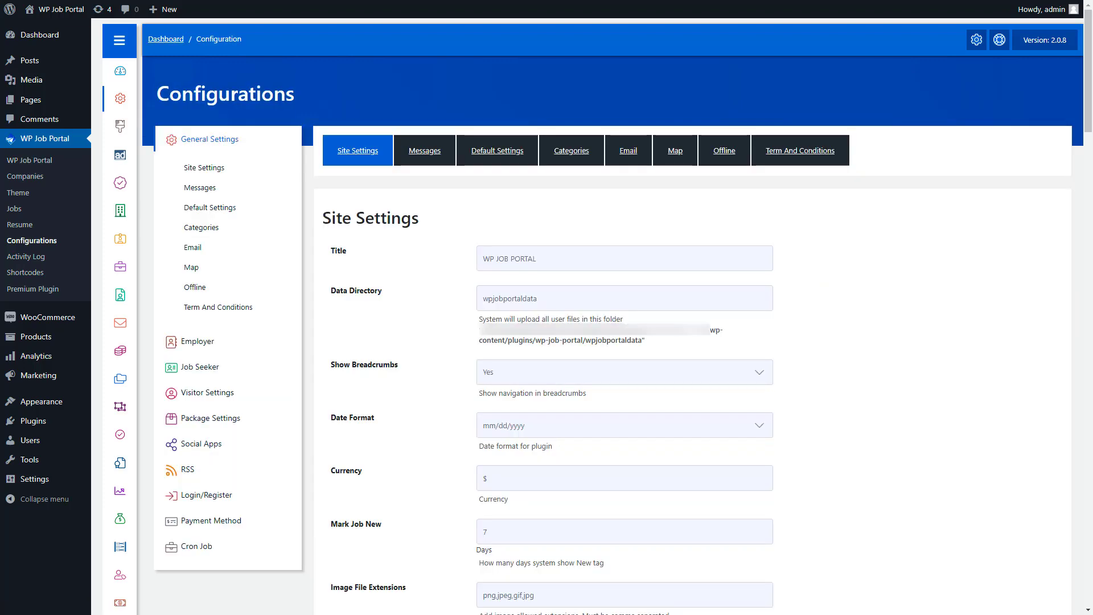
click(208, 418)
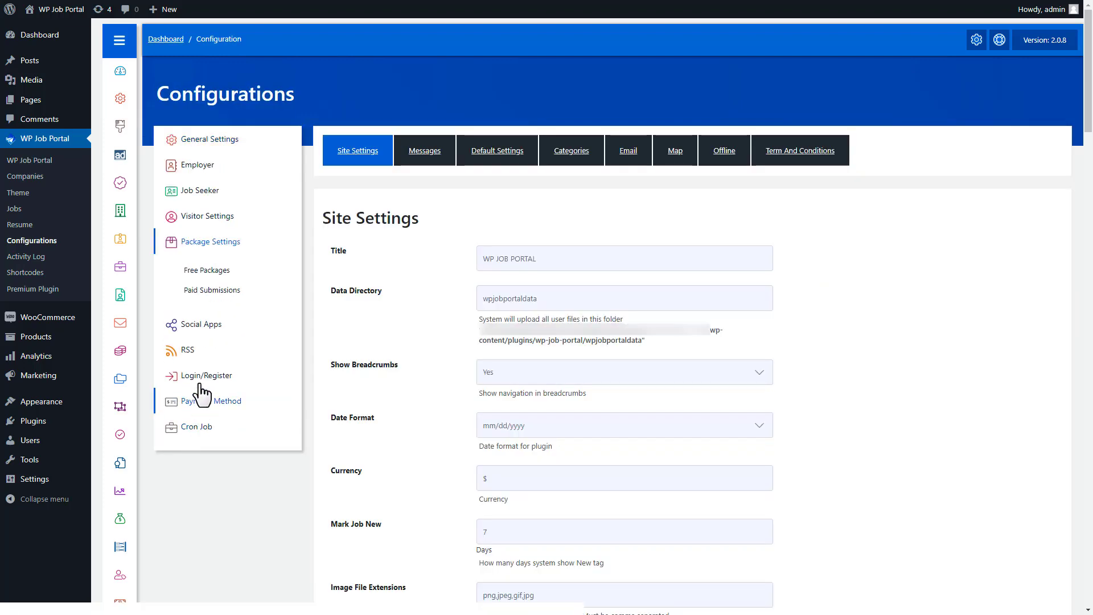
click(207, 290)
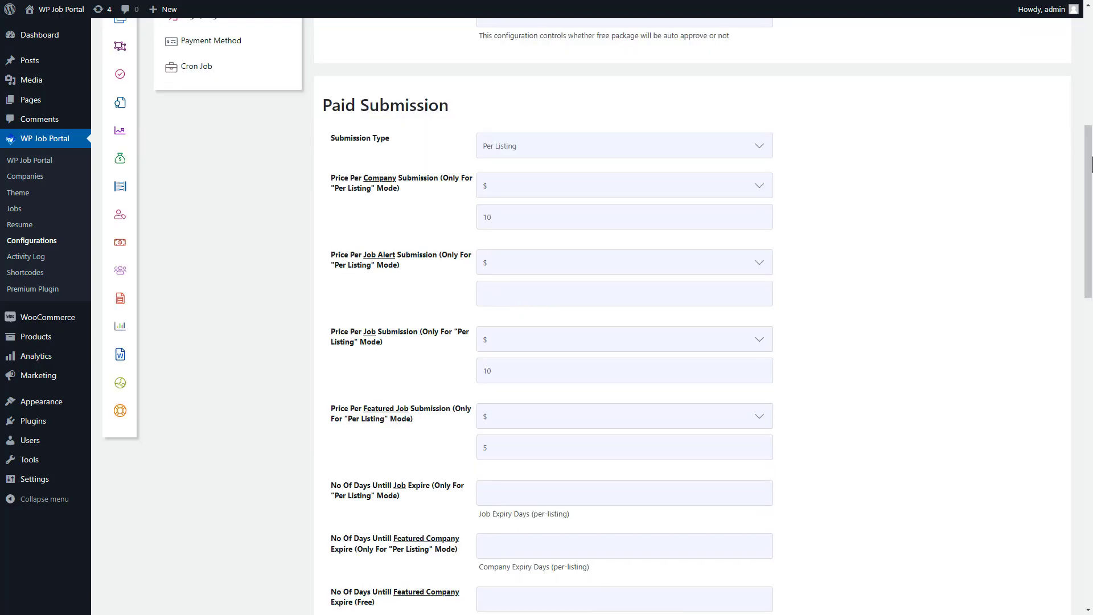
click(591, 149)
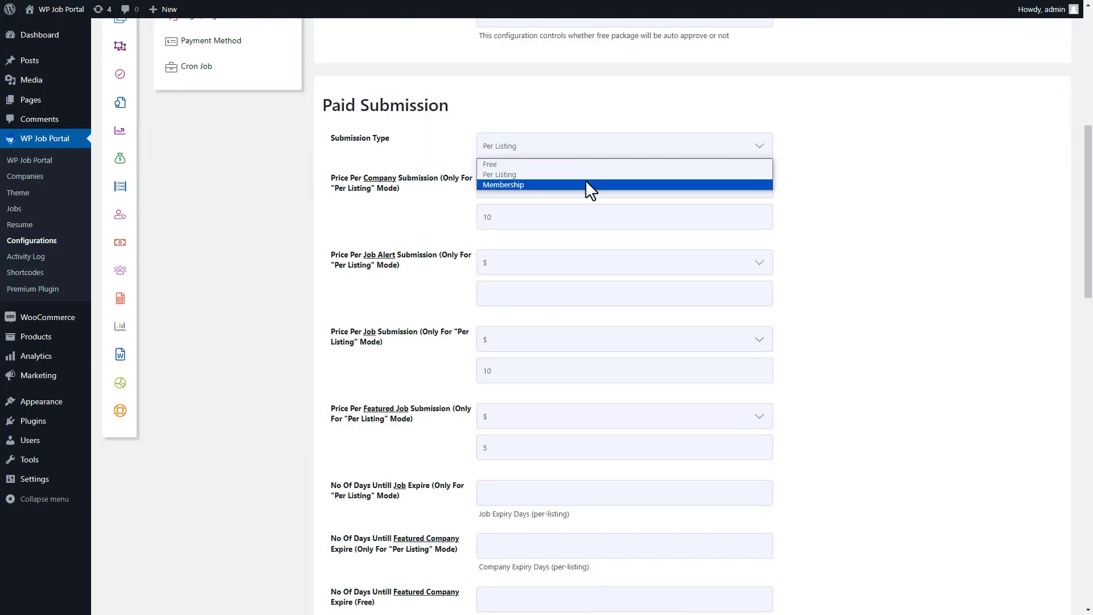
click(585, 180)
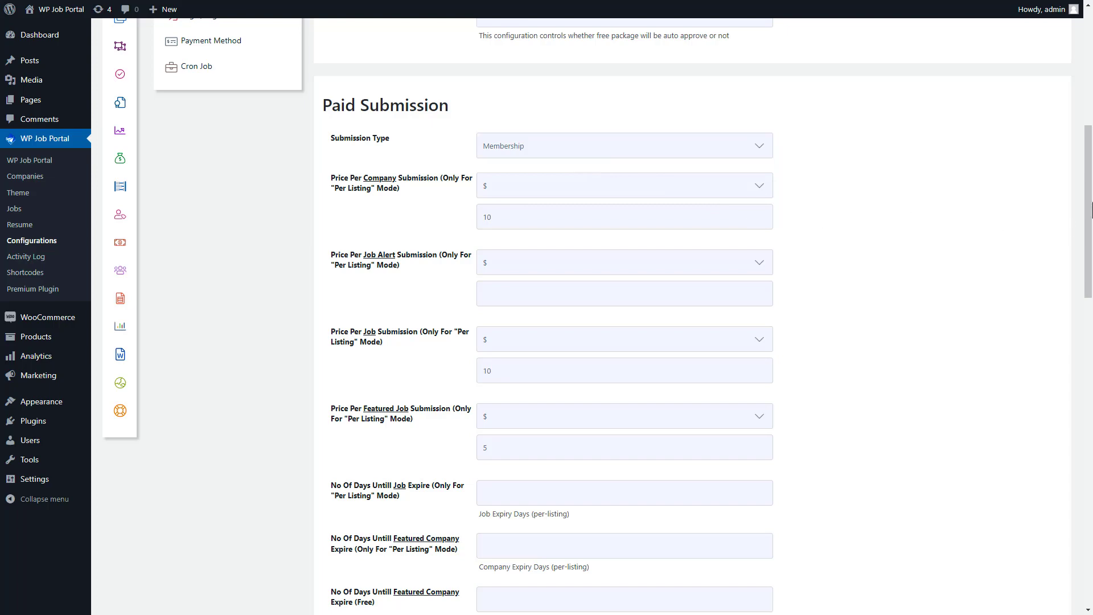
drag(1088, 214, 1090, 523)
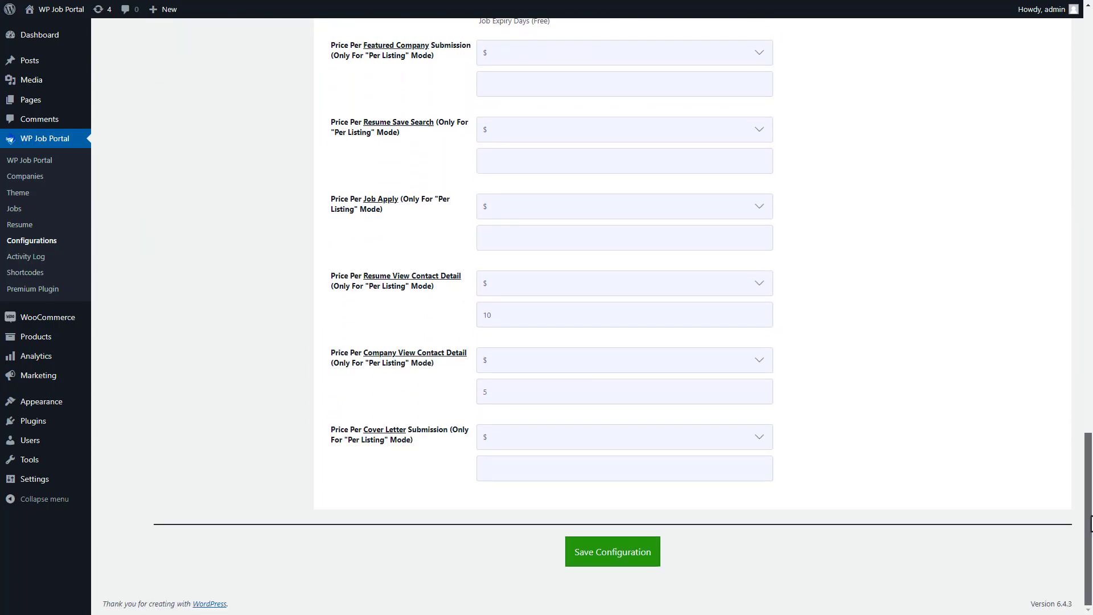
click(613, 552)
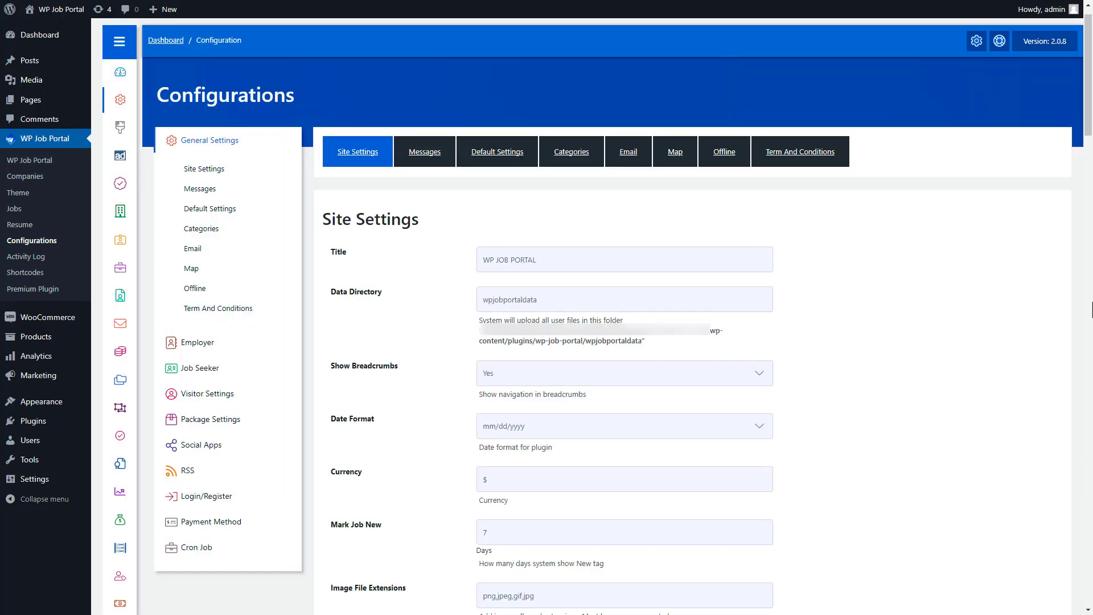
Step: Add a paid employer package titled All-Inclusive Task Bundle priced at $50
mouse_move(126, 360)
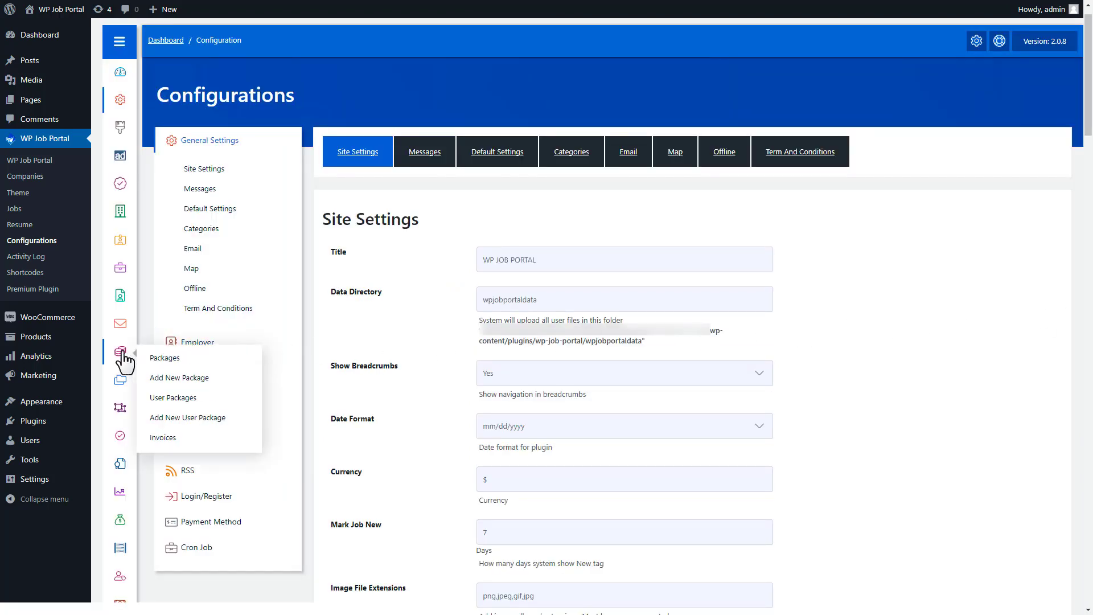
click(163, 378)
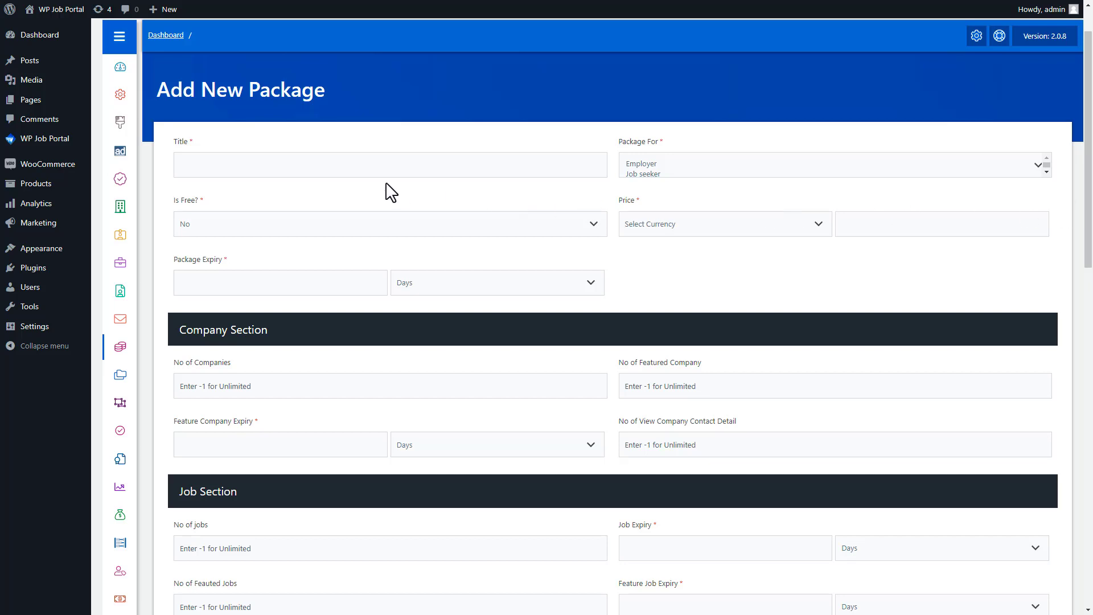
click(197, 168)
text(All-Inclusive Task Bundle)
click(656, 164)
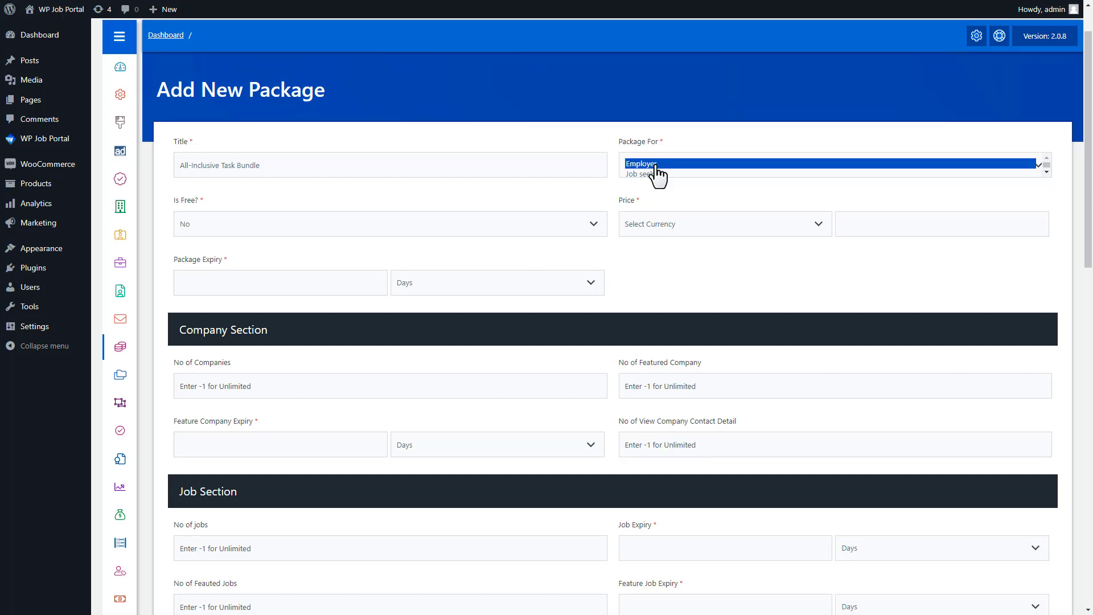
click(316, 234)
click(315, 234)
click(649, 237)
click(643, 248)
click(869, 228)
text(50)
Step: Give it a 30-day expiry, 10 companies, and 10 featured companies lasting 5 days
click(238, 286)
text(30)
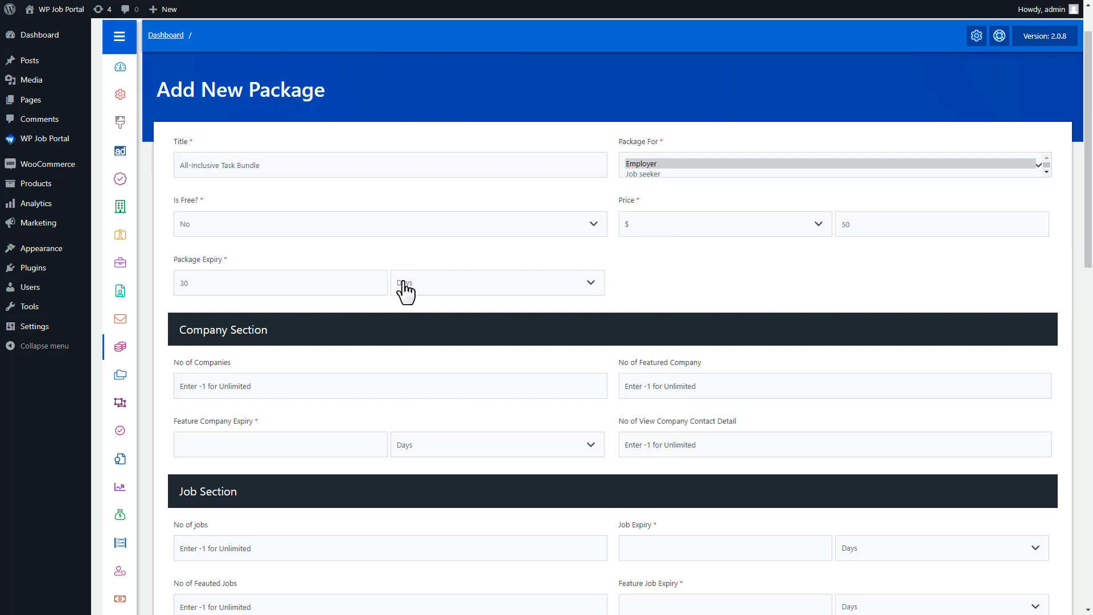
click(404, 288)
click(408, 299)
click(199, 386)
text(10)
click(633, 385)
text(10)
click(185, 443)
text(5)
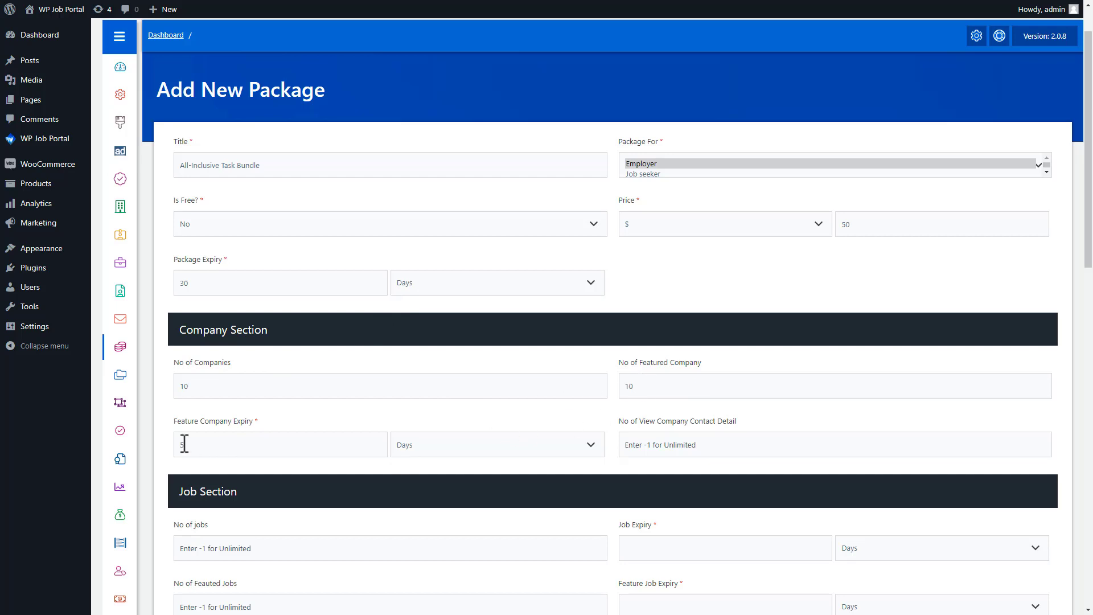
click(629, 445)
Step: Set company contact views to 10 and allow 10 jobs with a 20-day expiry
text(10)
scroll(1023, 348, down, 1)
drag(1090, 256, 1090, 401)
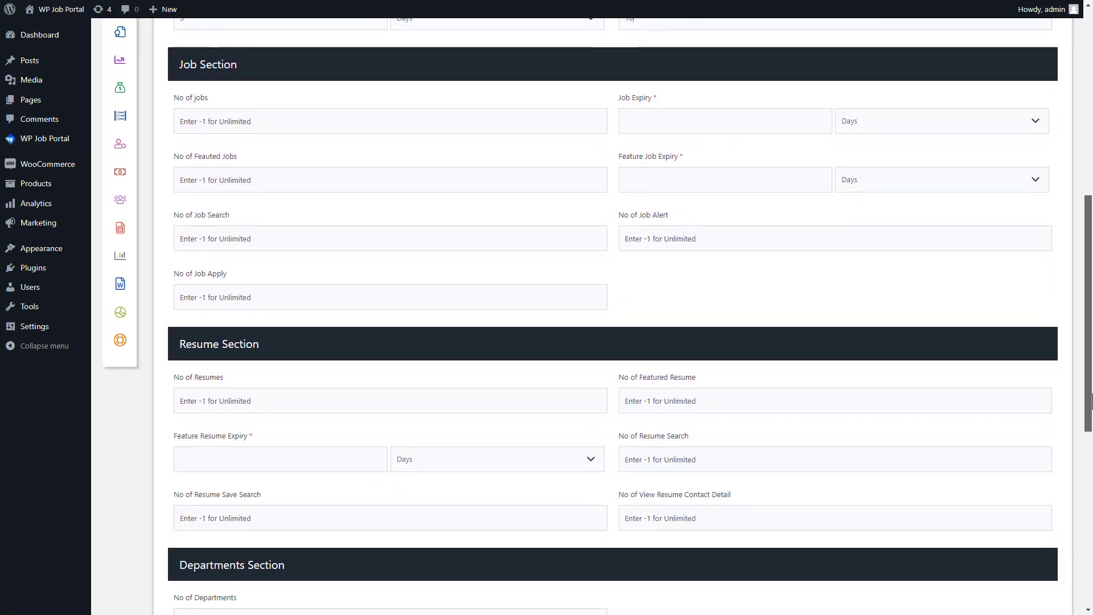
click(203, 122)
text(10)
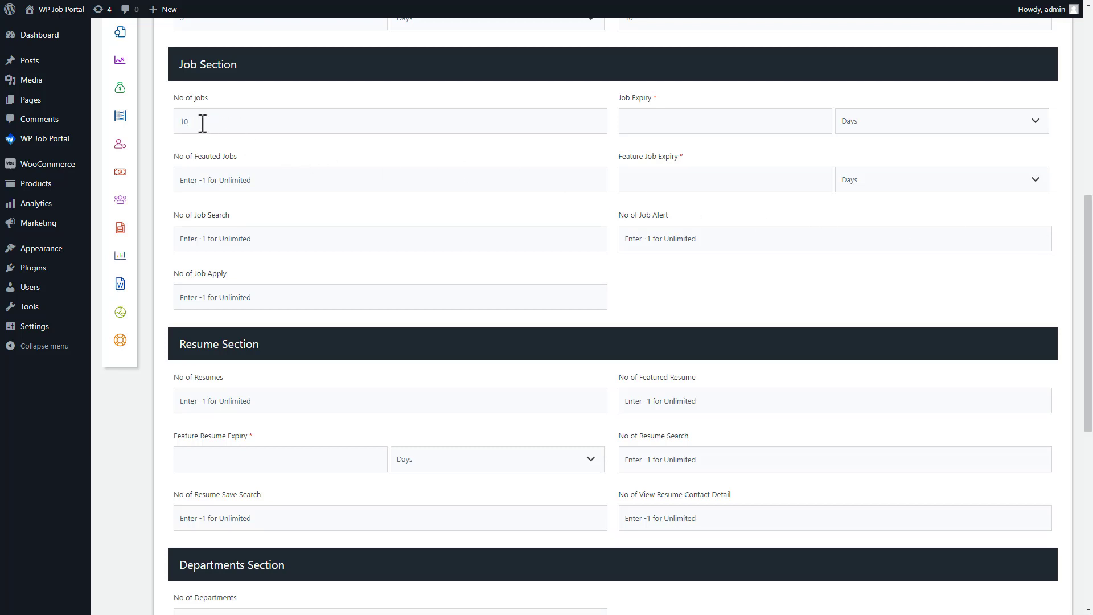
click(630, 123)
text(20)
Step: Allow 10 featured jobs lasting 10 days, plus 10 job searches, alerts and applications
click(219, 180)
text(10)
click(632, 182)
text(10)
click(212, 239)
text(10)
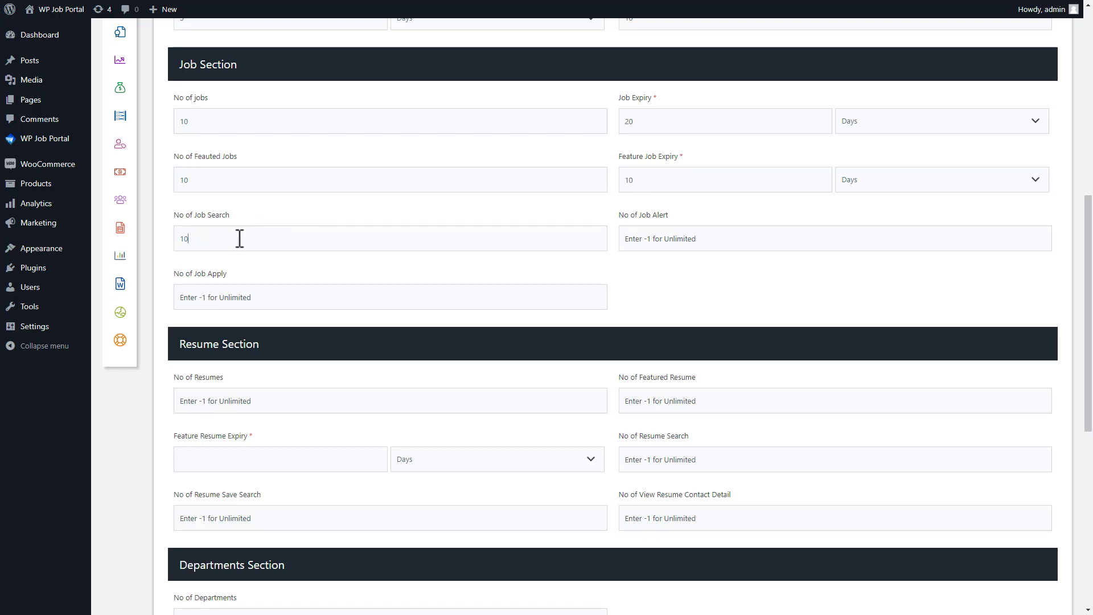
click(631, 238)
text(10)
click(214, 302)
text(10)
Step: Allow 0 resumes and 0 featured resumes, with 10 resume searches, saved searches and contact views
click(200, 402)
text(0)
click(629, 401)
text(0)
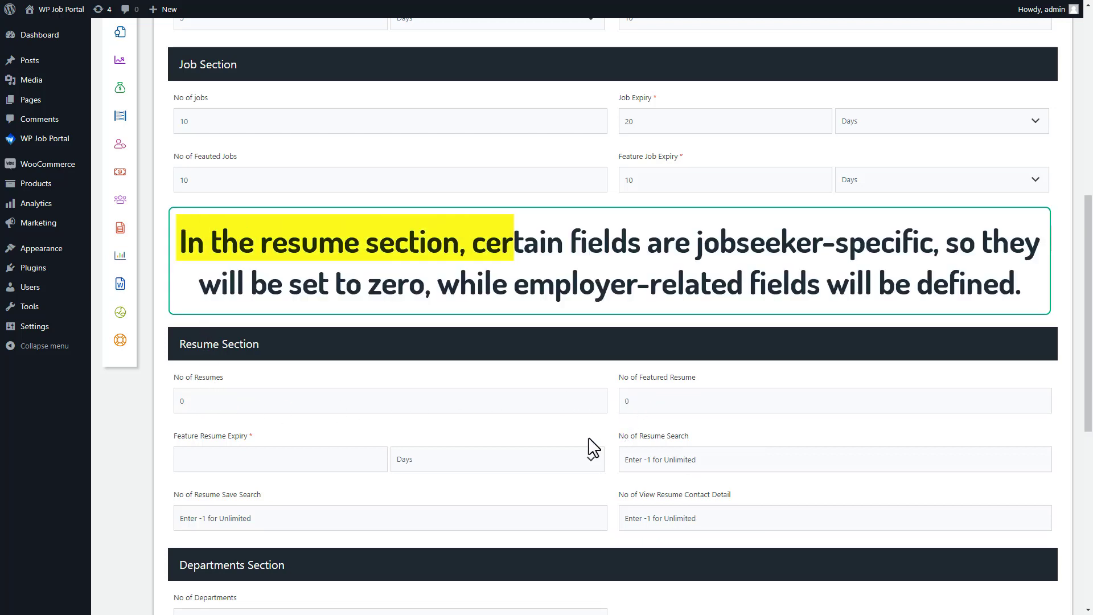
click(265, 461)
text(0)
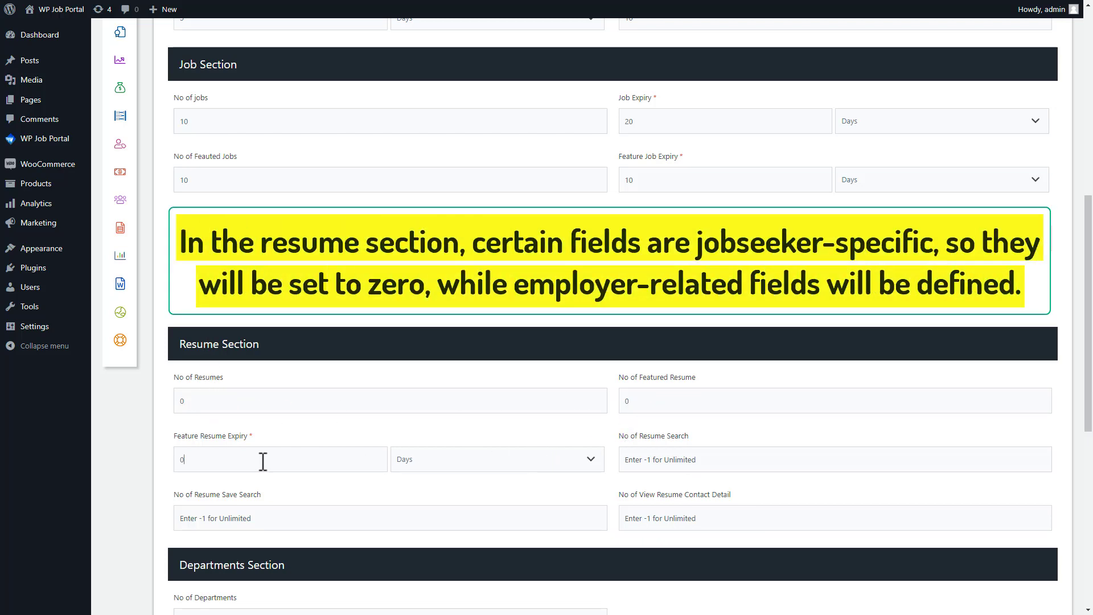
click(640, 465)
text(10)
click(302, 519)
text(10)
click(639, 520)
text(10)
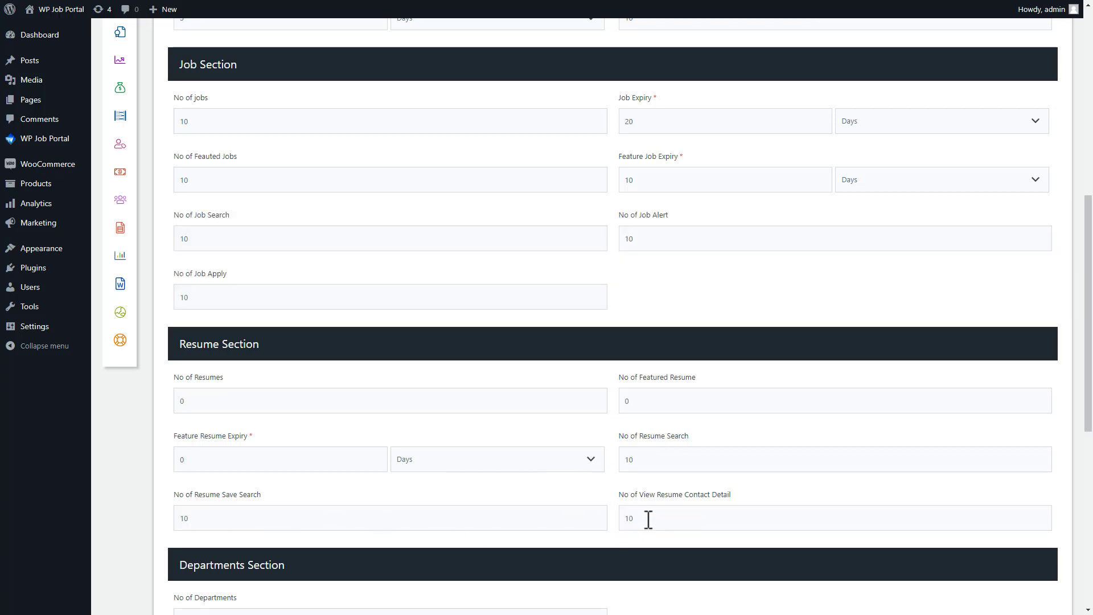
Step: Set 5 departments and 0 cover letters, then save the package
scroll(1089, 455, down, 4)
scroll(500, 203, down, 3)
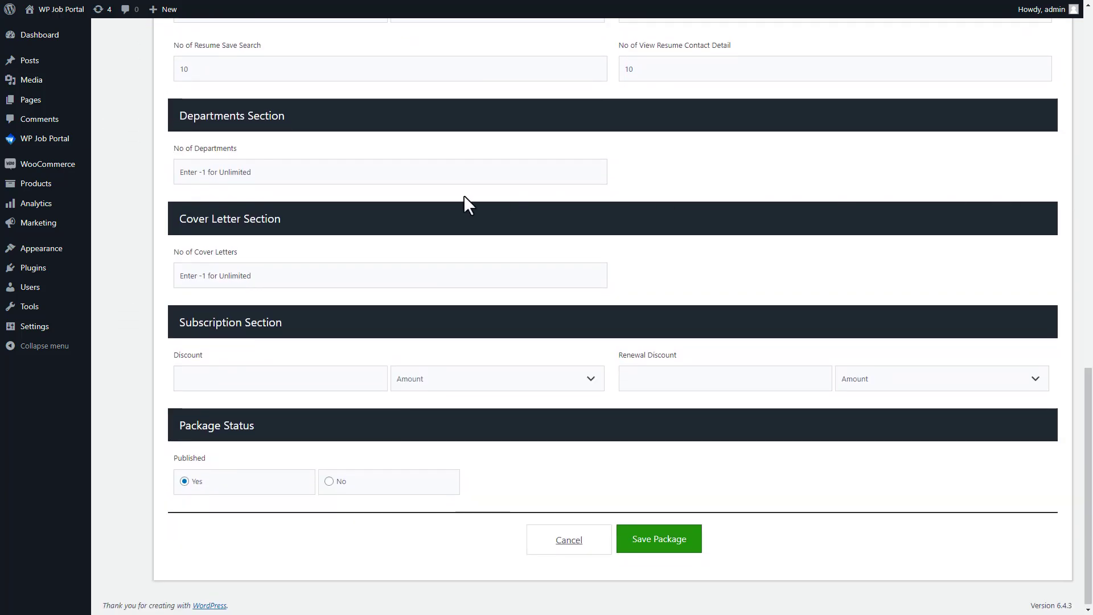
click(216, 170)
text(5)
click(195, 275)
text(0)
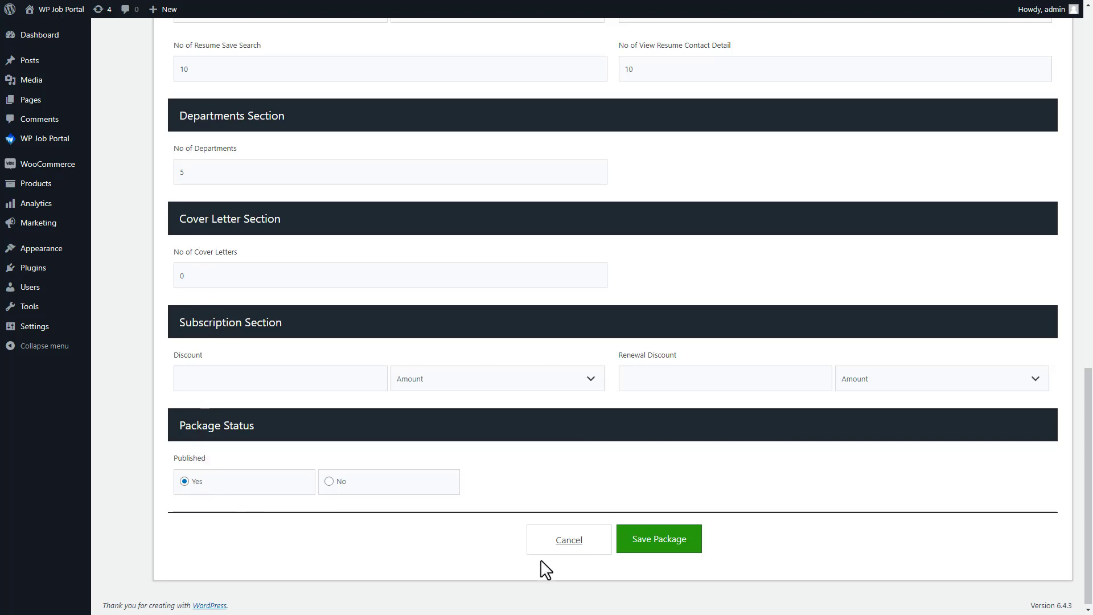
click(660, 541)
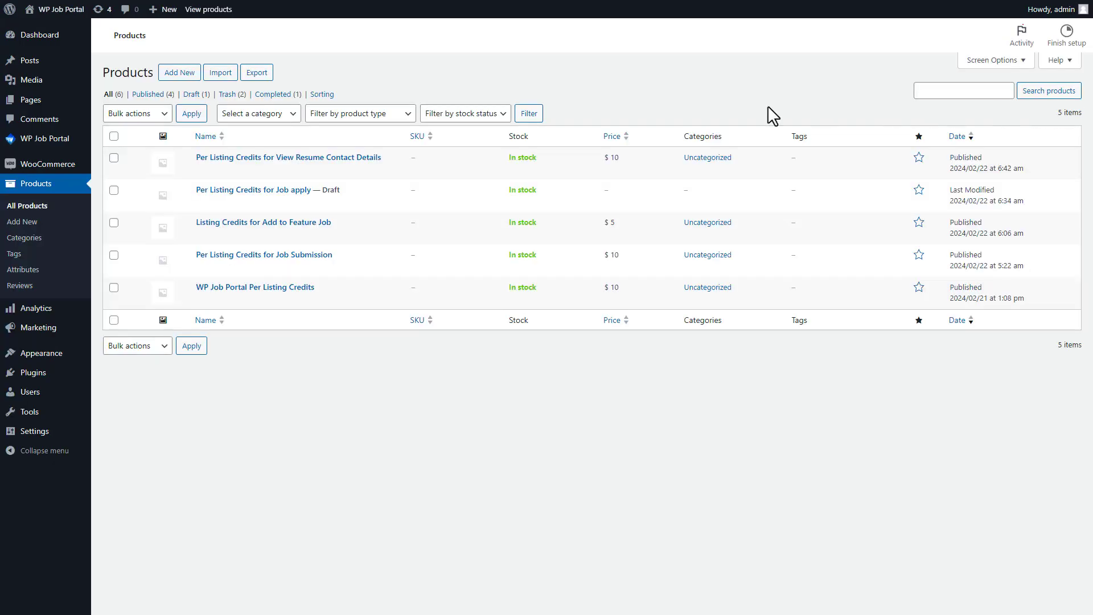
Step: Create a new product named One-Stop Shopping Bundle with its description
click(180, 73)
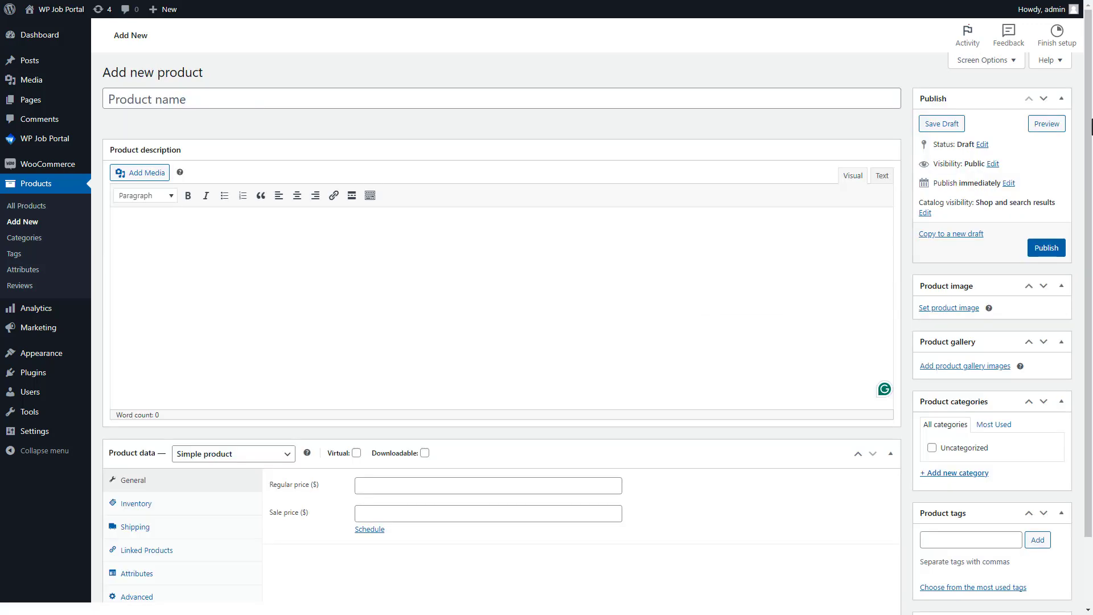
click(138, 100)
text(One-Stop Shopping Bundle)
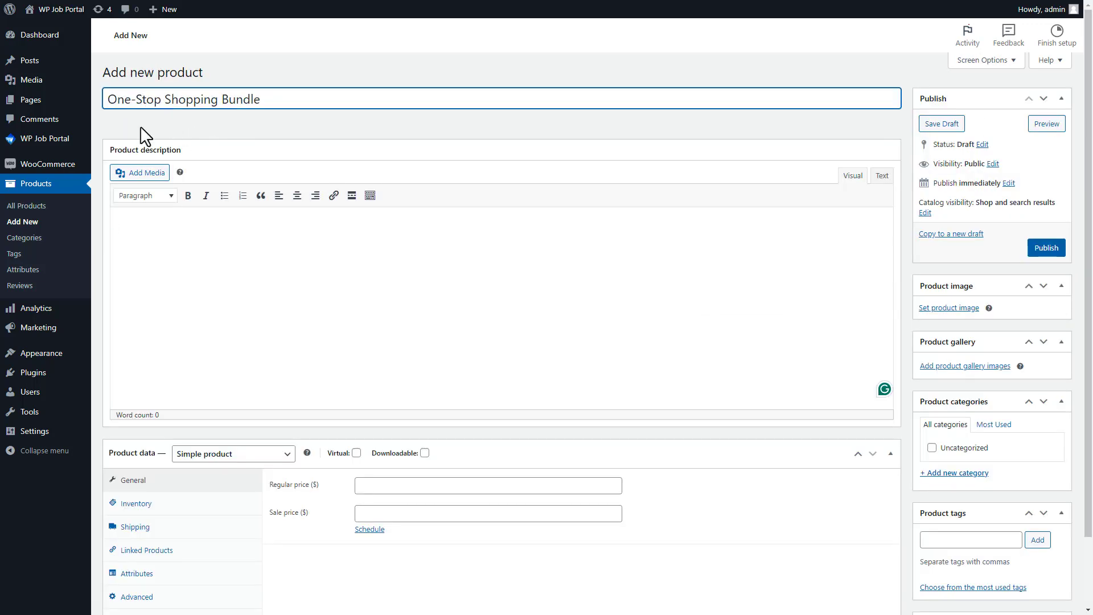
click(132, 222)
text(The One-Stop Shopping Bundle is your all-in-one solution for streamlining your purchasing experience.)
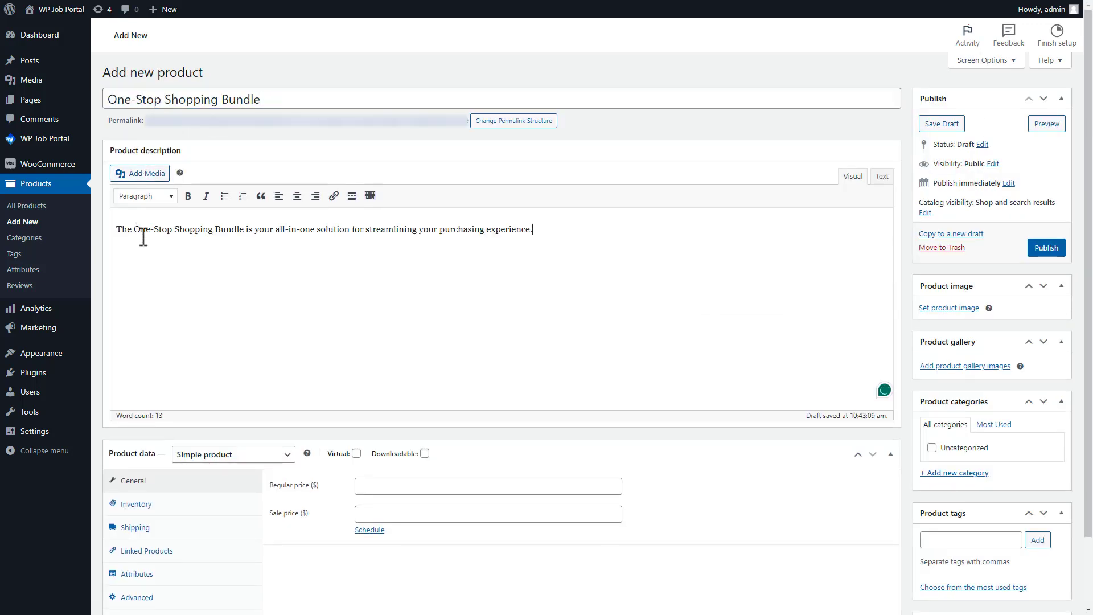
Step: Make it a WP JOB PORTAL Package priced 50, linked to All-Inclusive Task Bundle, and publish
click(246, 455)
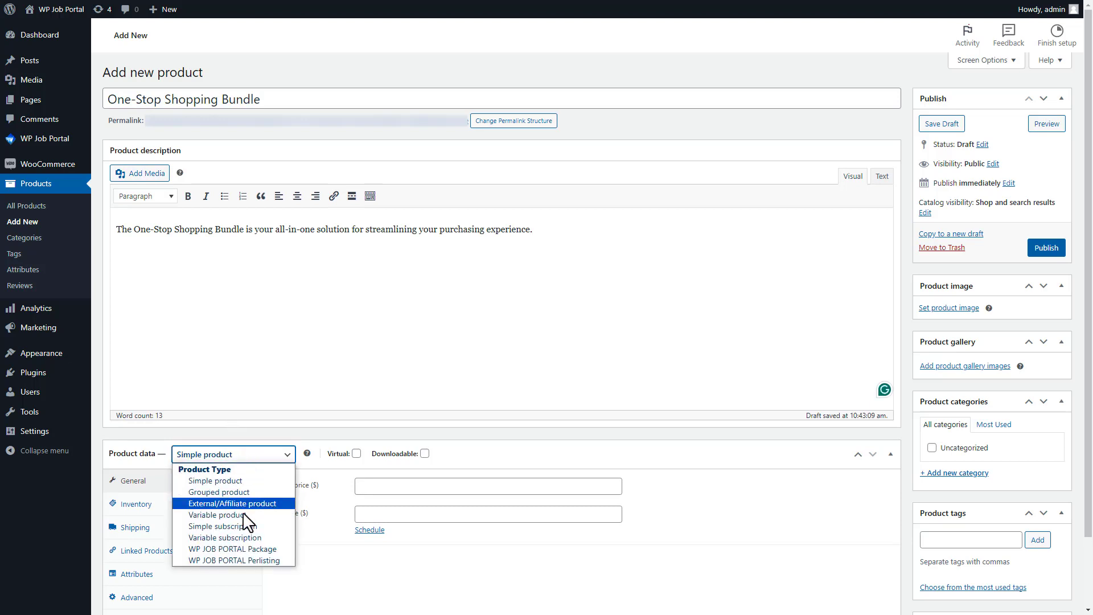
key(Escape)
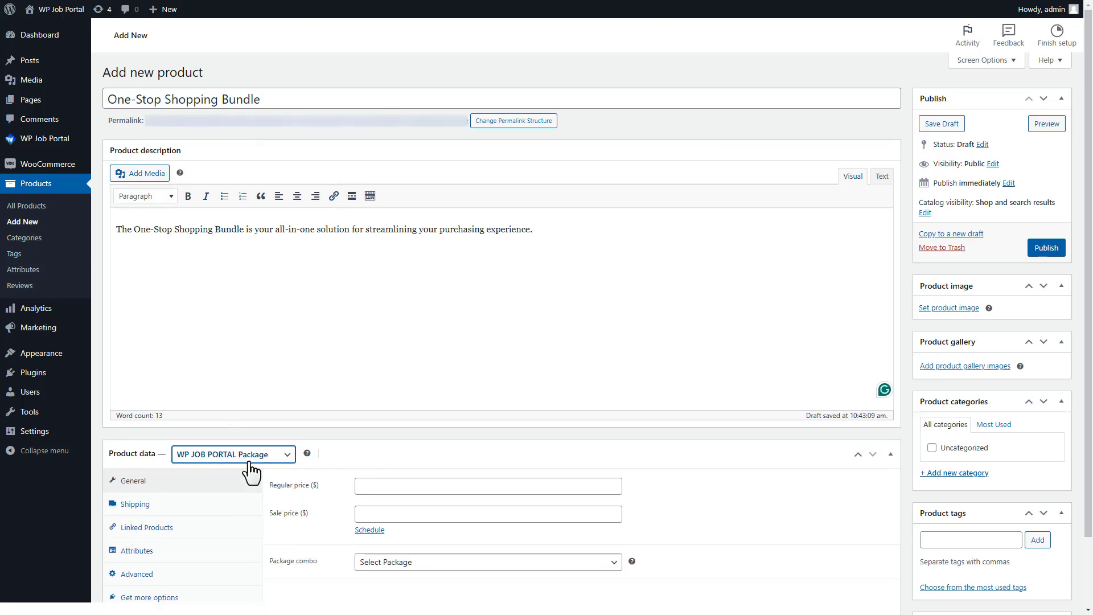
click(395, 487)
text(50)
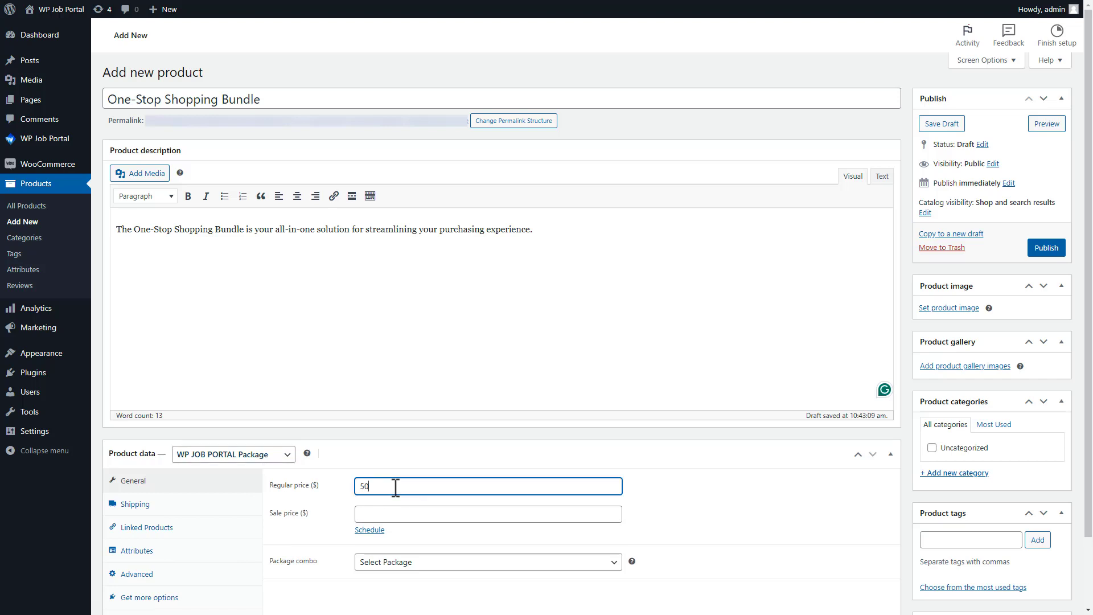
click(387, 561)
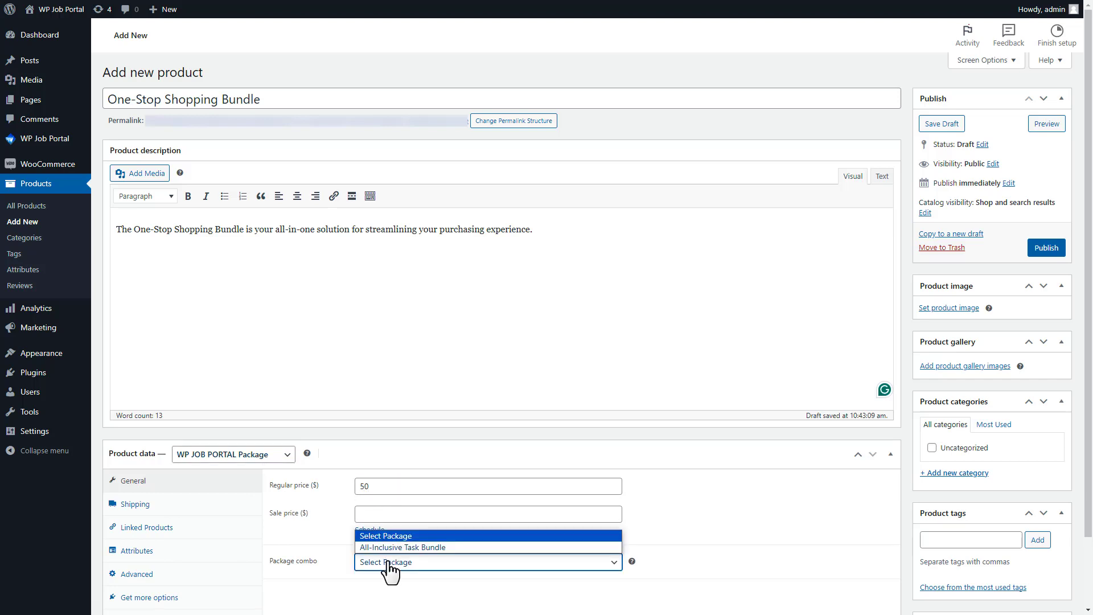
click(390, 547)
click(1046, 249)
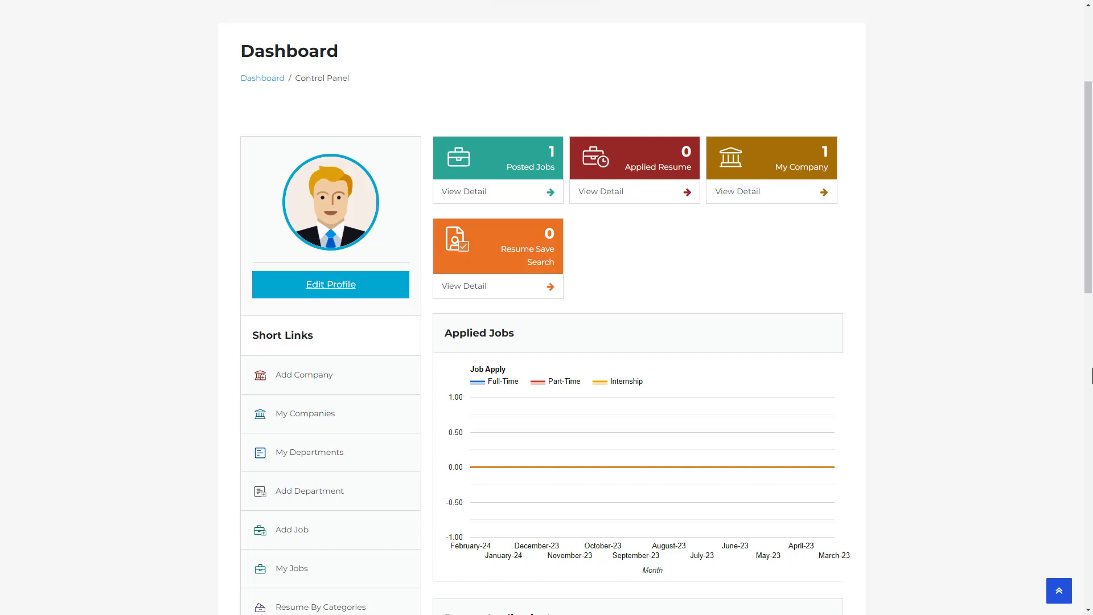
Step: From Add Company, go to Buy Package and choose Buy Now on the All-Inclusive Task Bundle
click(306, 383)
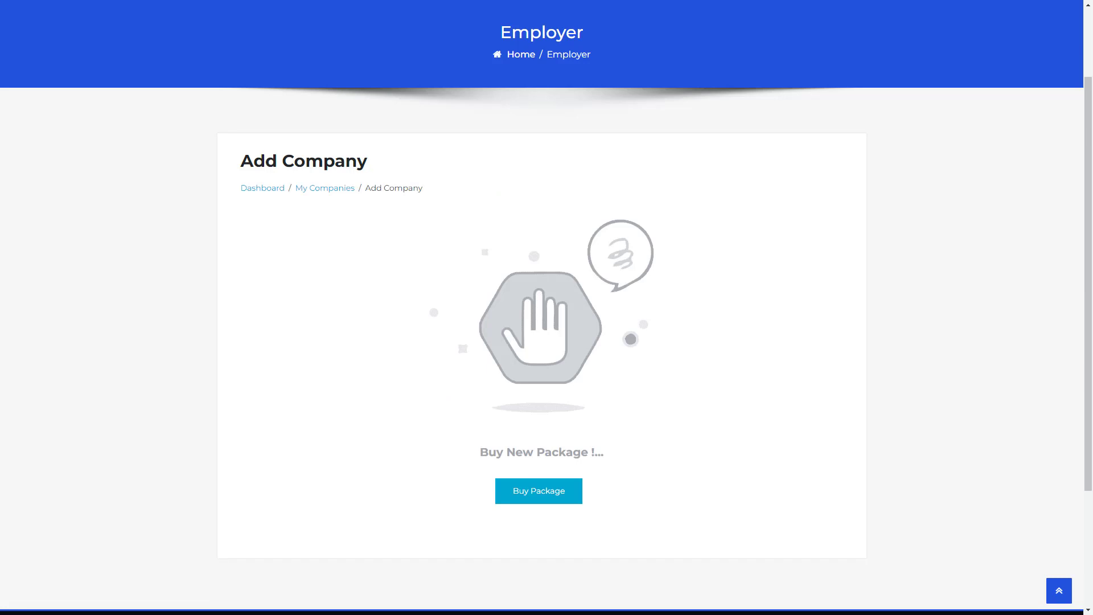
click(532, 496)
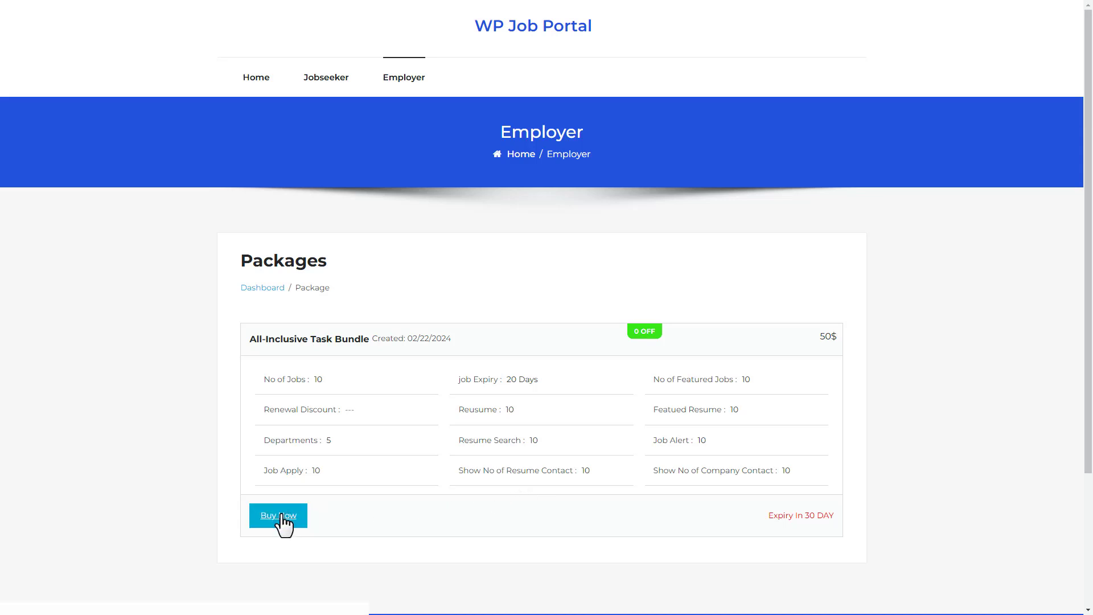
click(283, 523)
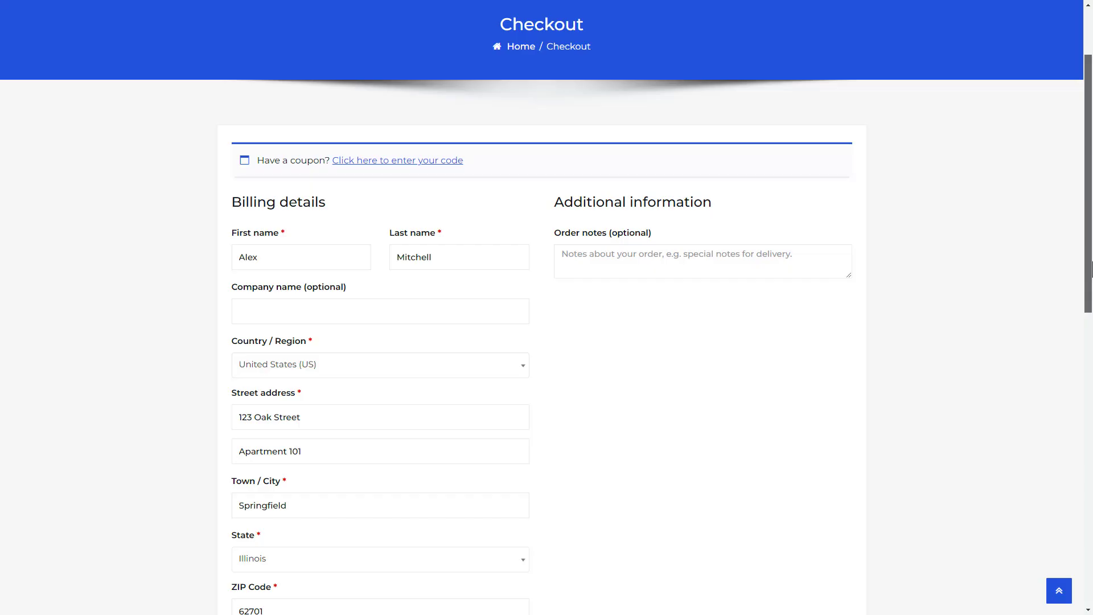
Step: Place the $50 One-Stop Shopping Bundle order from the checkout's Your order section
drag(1091, 267, 1091, 482)
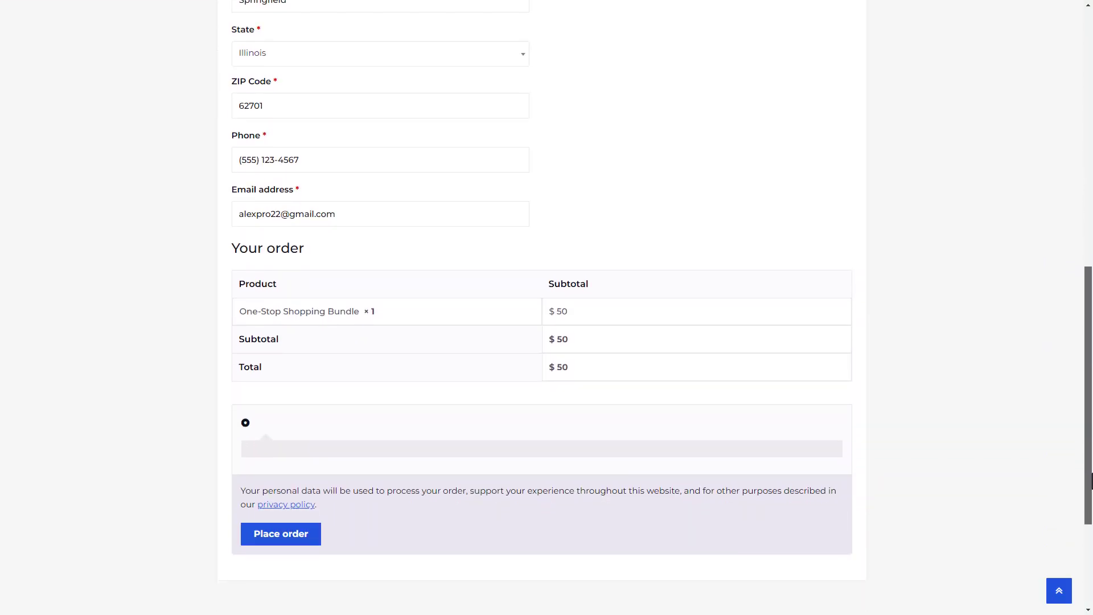
click(270, 535)
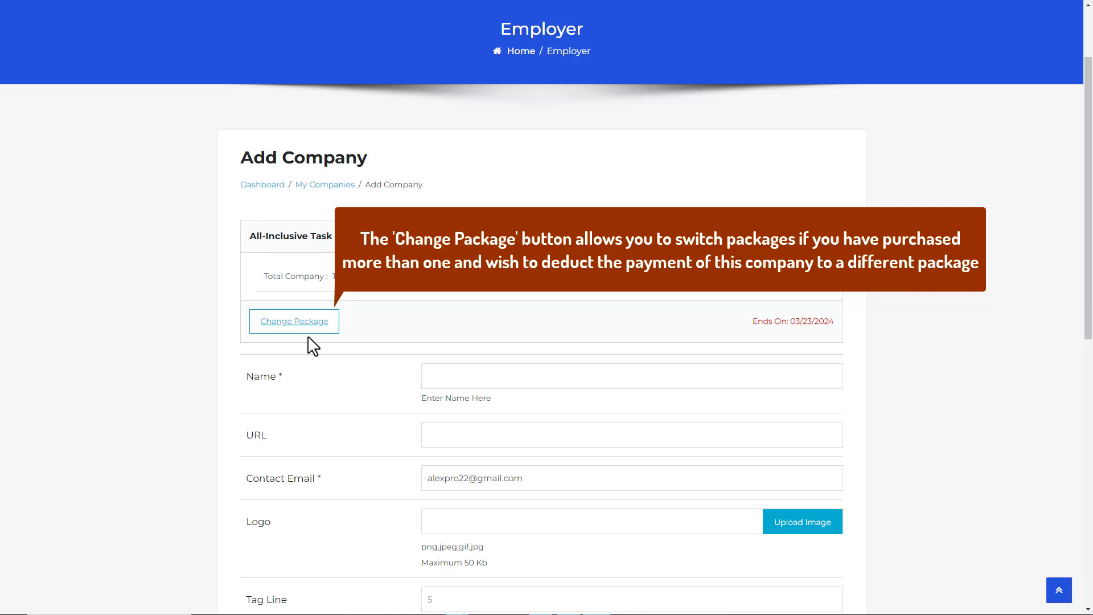
click(438, 370)
text(Apple IT Solutions)
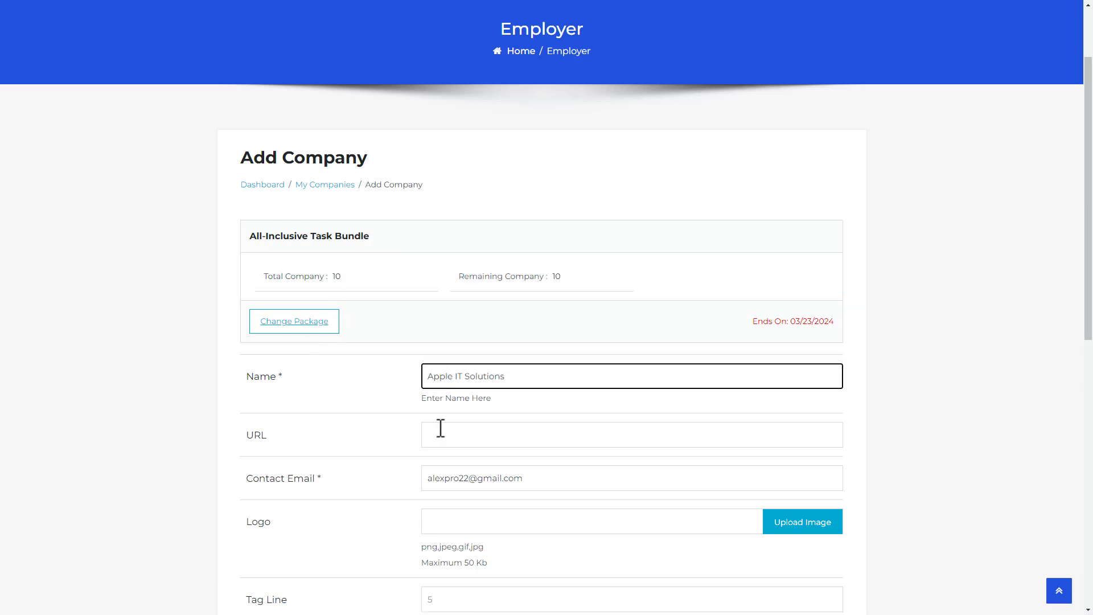
click(440, 432)
text(www.appleitsolutions.com)
click(797, 528)
click(258, 90)
click(449, 288)
drag(1087, 256, 1090, 449)
Step: Add tag line 'Empowering New Yorkers through Technology', description, both address lines, and New York City, then save
click(444, 215)
text(Empowering New Yorkers through Technology)
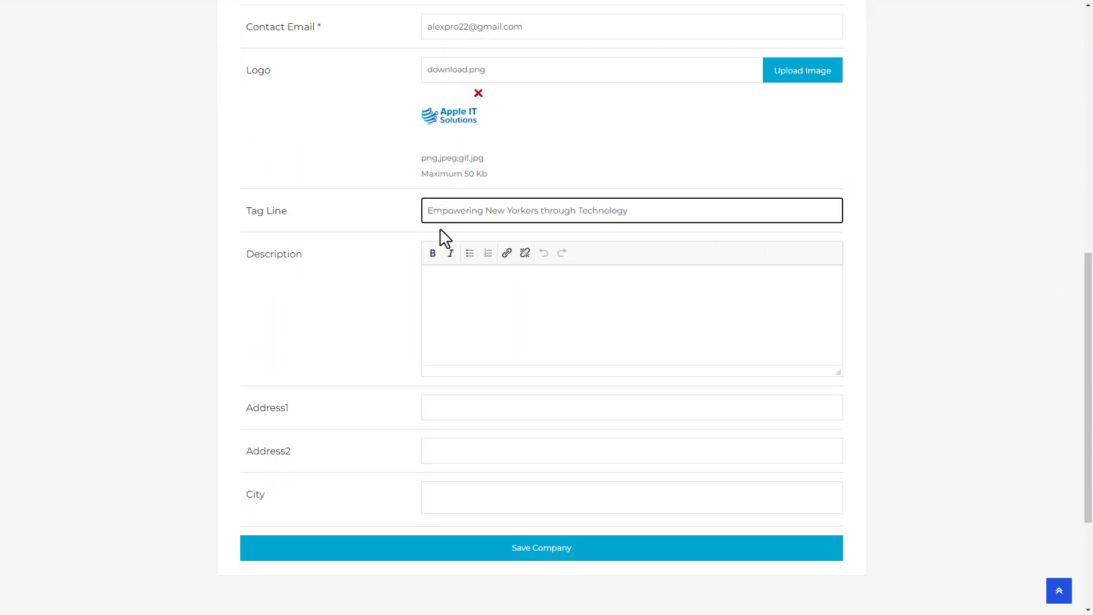
click(434, 288)
text(Apple IT Solutions is a leading provider of technology solutions and services in New York City. Our diverse range of offerings includes software development, web design, digital marketing, and IT consulting. With a focus on innovation and customer satisfaction, we help businesses thrive in the fast-paced digital landscape of New York. Whether you're a small startup or a large enterprise, count on us to deliver tailored solutions that drive growth and success.)
click(439, 409)
text(789 Fifth Avenue)
click(443, 441)
text(Suite 400, New York)
click(441, 495)
text(New)
click(442, 533)
click(525, 554)
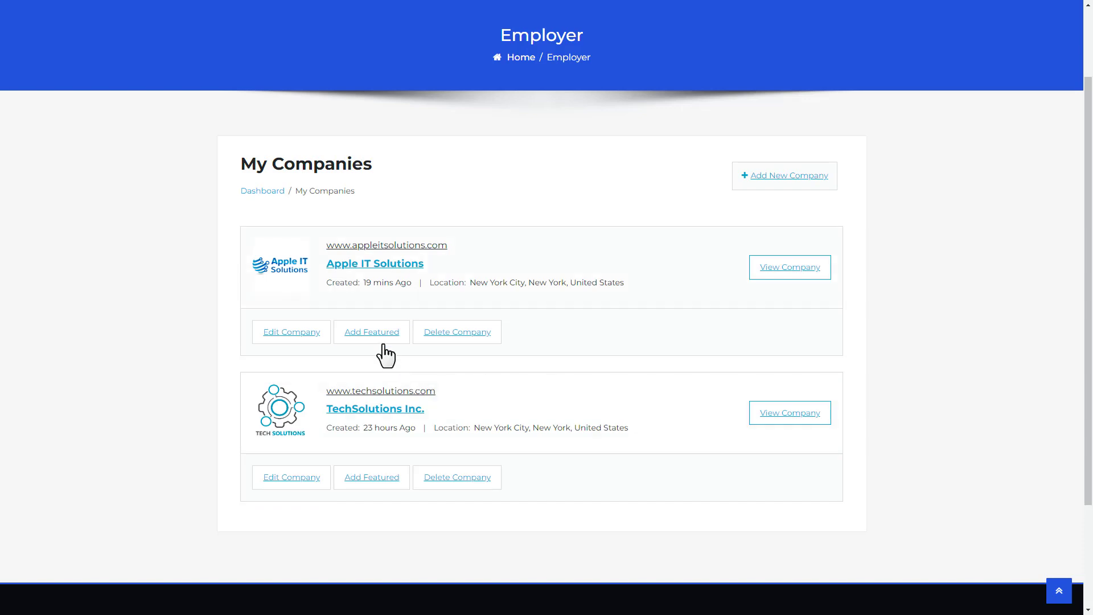
Step: Feature Apple IT Solutions with the All-Inclusive Task Bundle, then start a new job
click(385, 342)
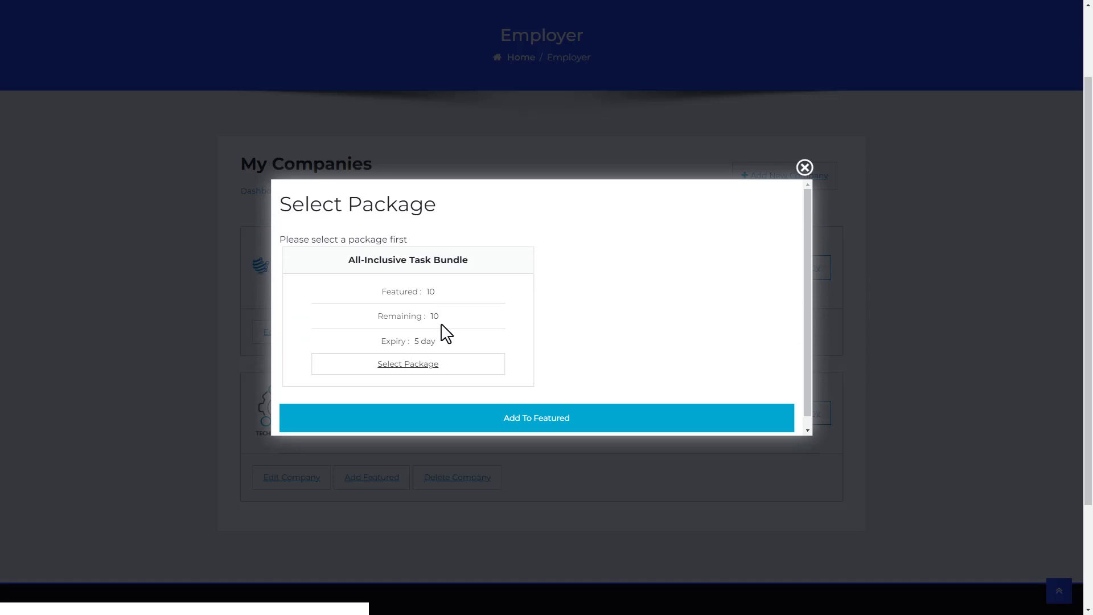
click(418, 372)
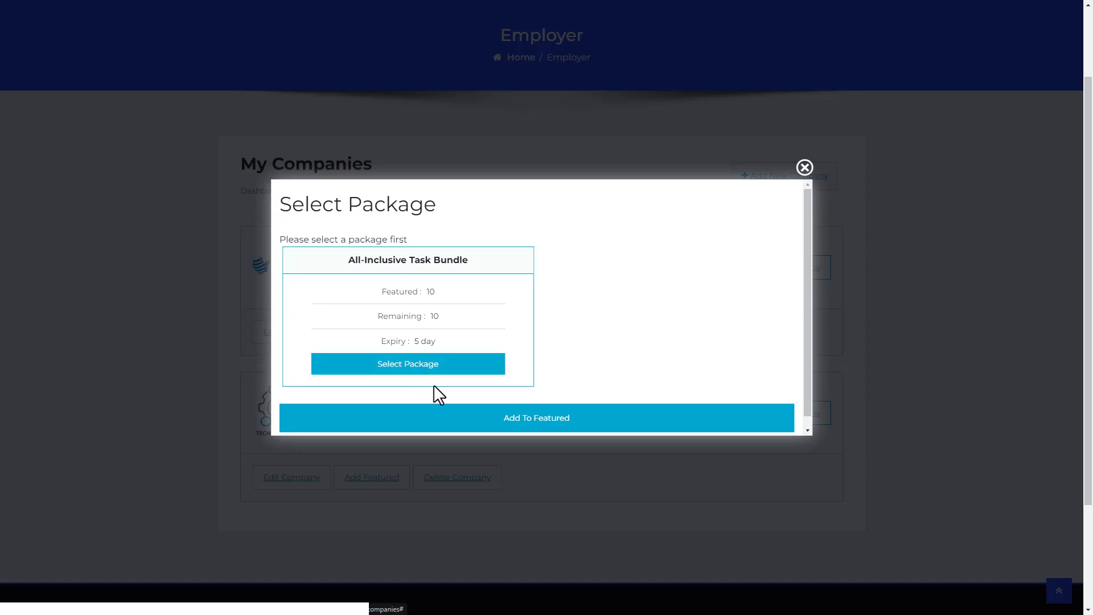
click(540, 427)
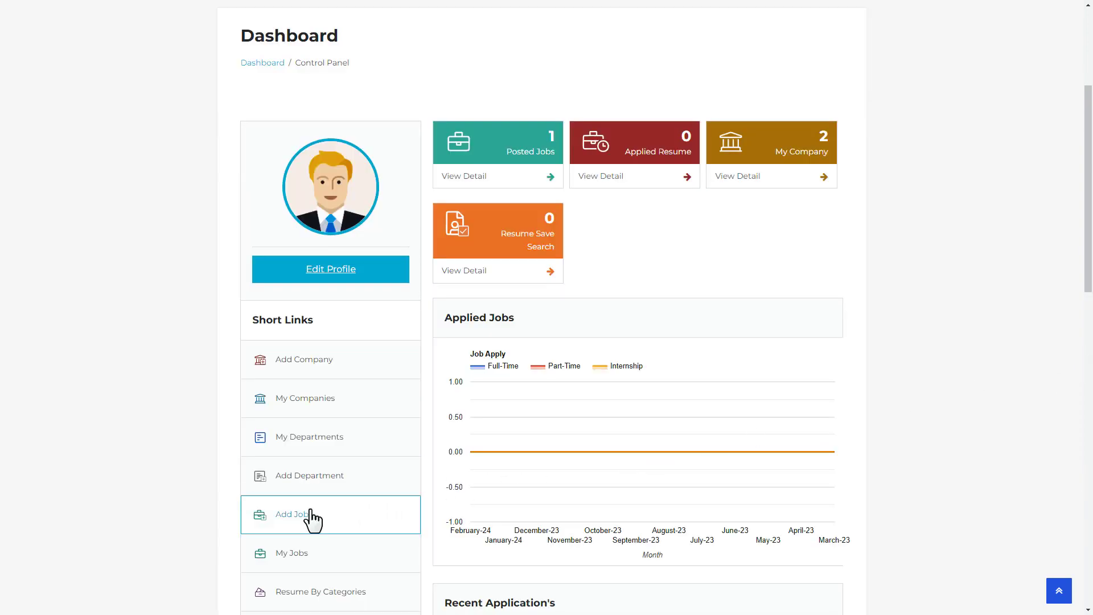
click(313, 517)
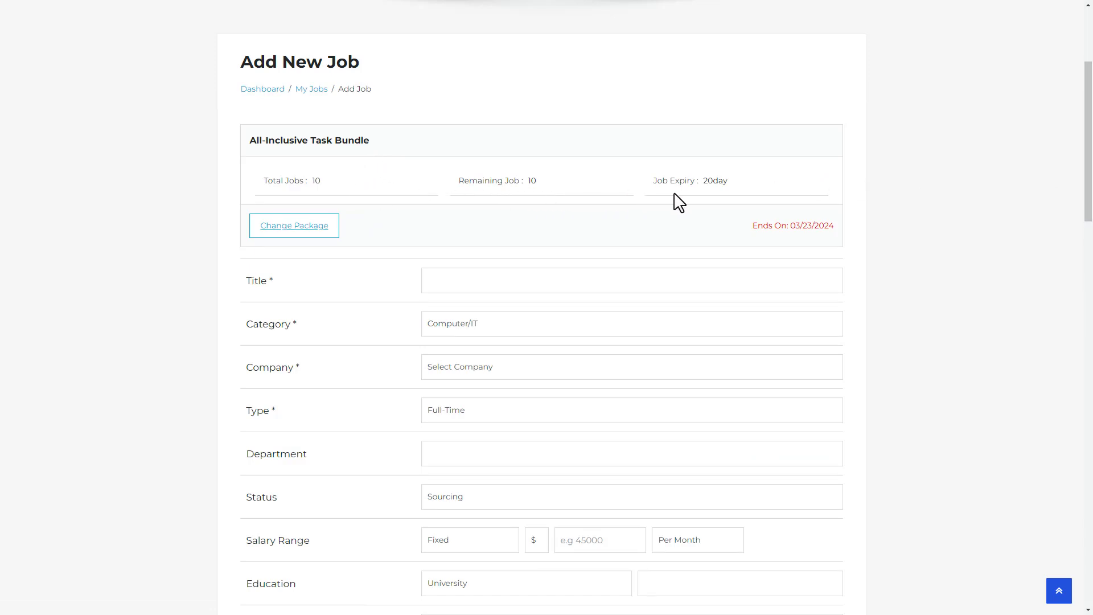
Step: Post a Senior Systems Administrator job for Apple IT Solutions, stopping publishing on 22 February 2024
click(457, 281)
text(Senior Systems Administrator)
click(457, 364)
click(458, 404)
drag(1088, 208, 1090, 532)
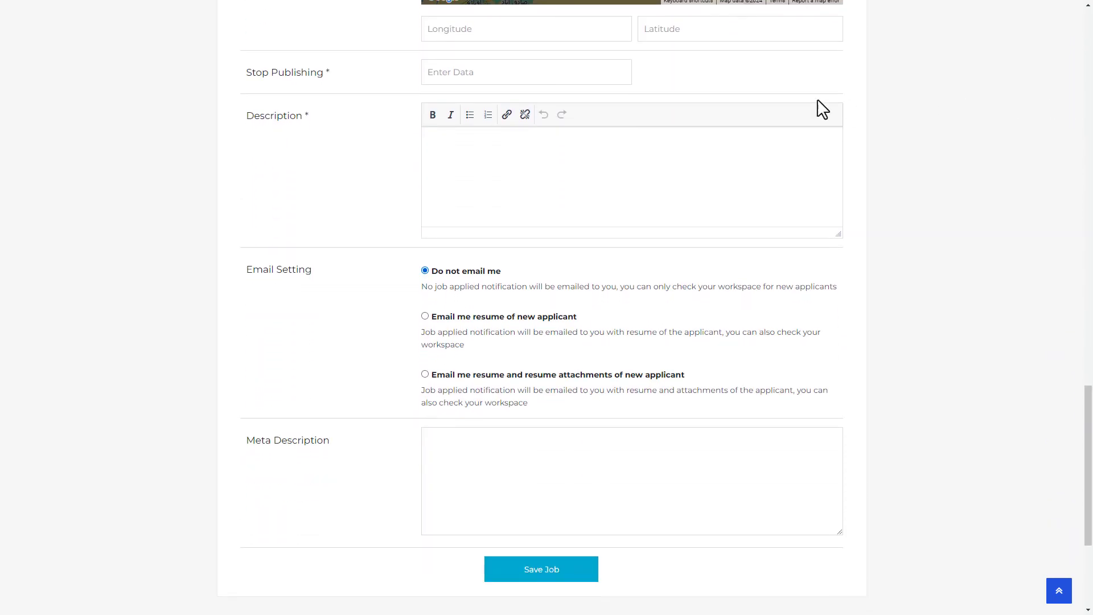
click(451, 72)
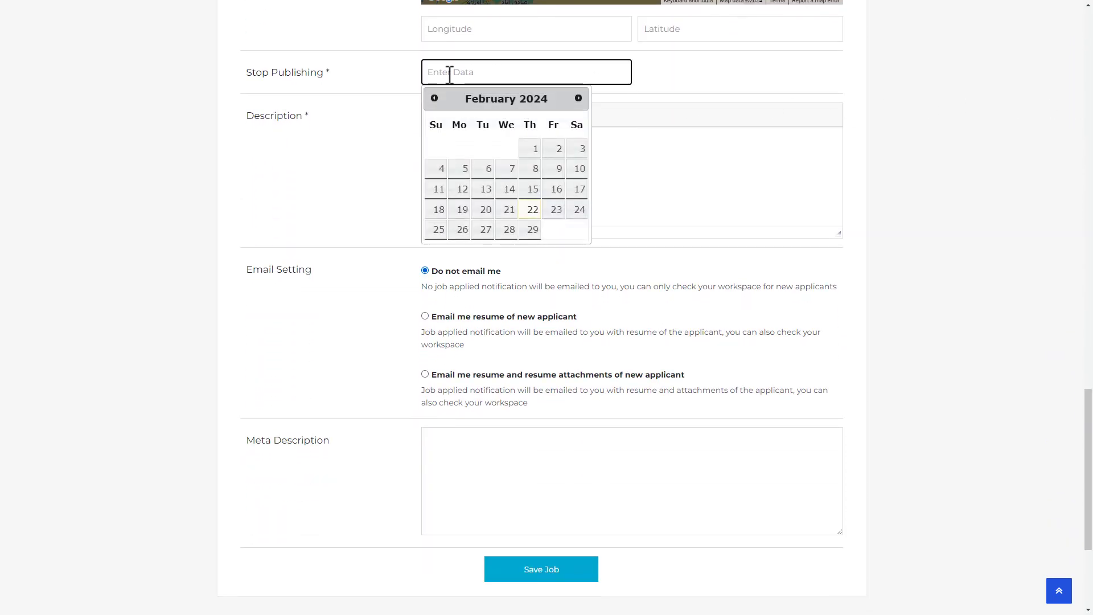
click(526, 210)
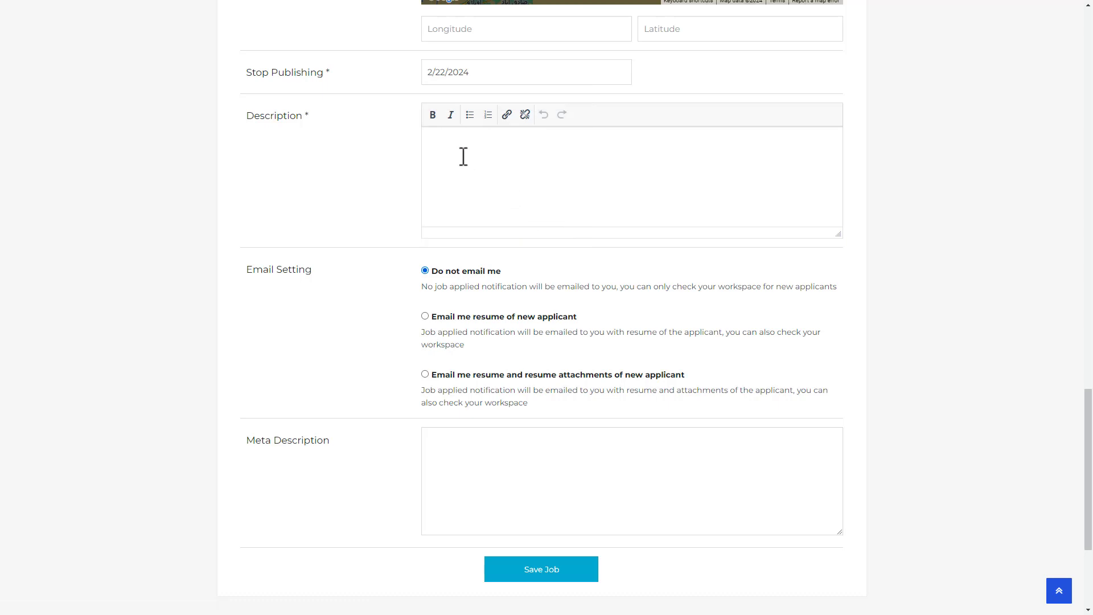
click(446, 147)
text(Join our dynamic team at Apple IT Solutions as a Senior Systems Administrator and play a key role in managing and maintaining our clients' IT infrastructures. As a seasoned professional, you will be responsible for overseeing the deployment, configuration, and maintenance of systems, networks, and servers to ensure optimal performance and reliability. You will also provide technical support, troubleshoot issues, and implement security measures to safeguard our clients' data and systems. If you're passionate about technology and thrive in a fast-paced environment, we want to hear from you!)
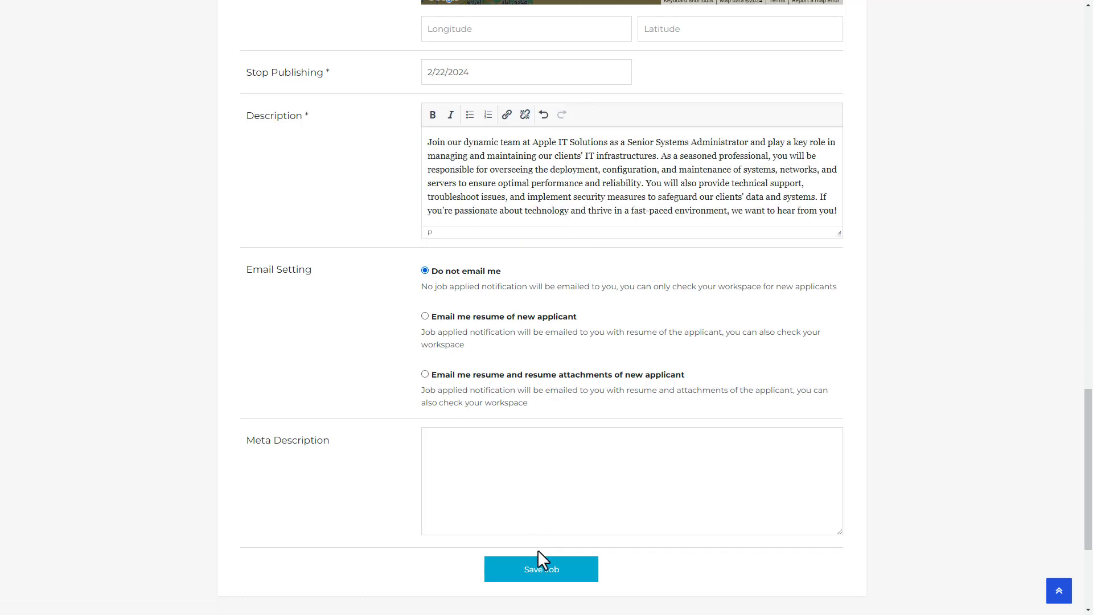
click(539, 570)
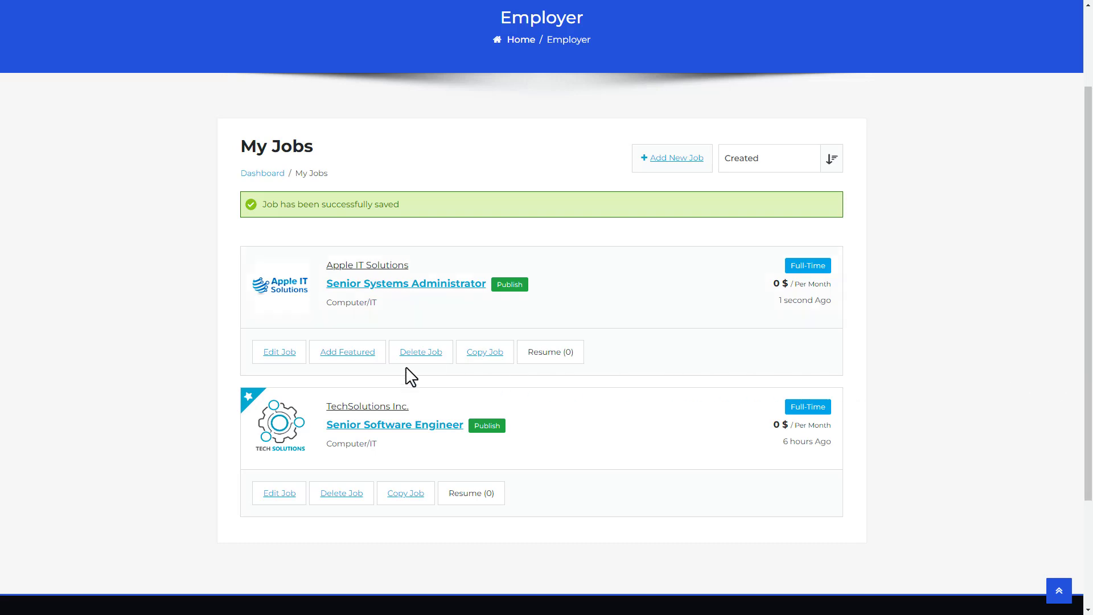
Step: Feature the new job using the All-Inclusive Task Bundle package
click(347, 352)
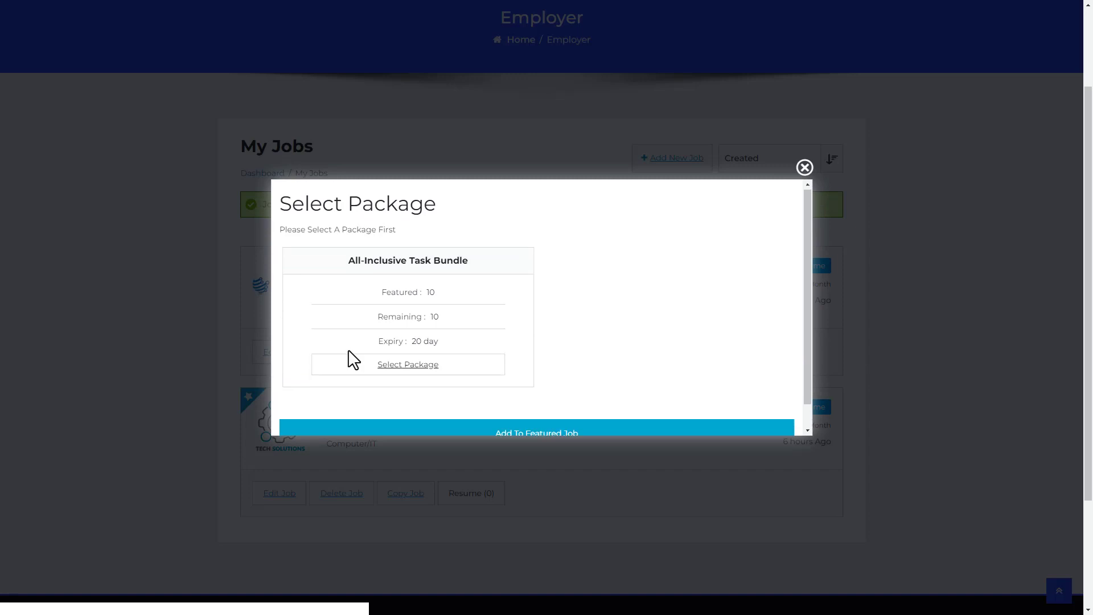
scroll(352, 359, down, 1)
click(381, 339)
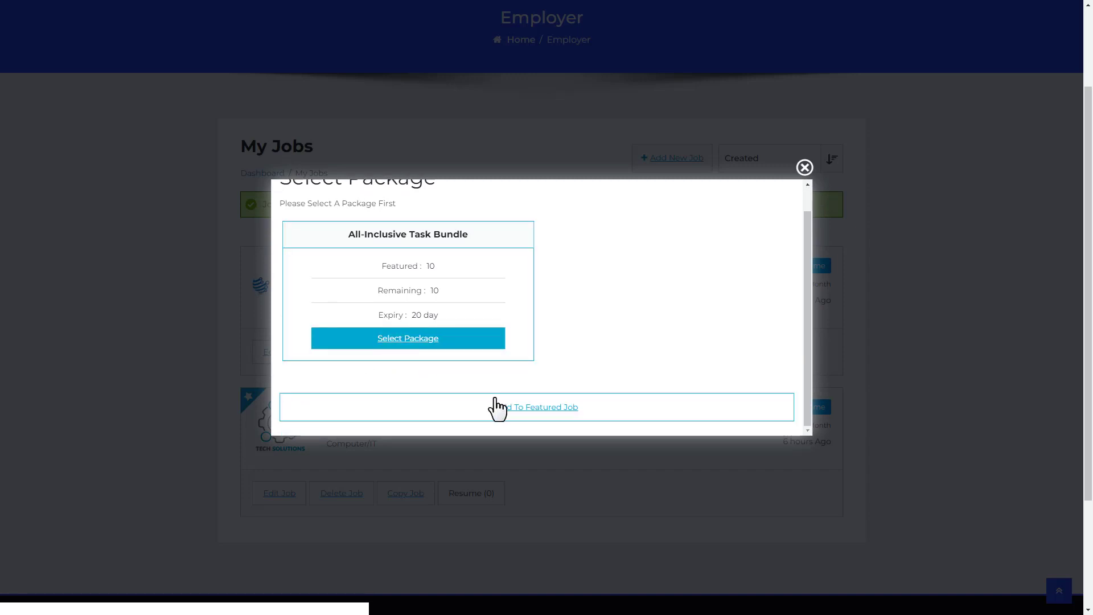
click(532, 408)
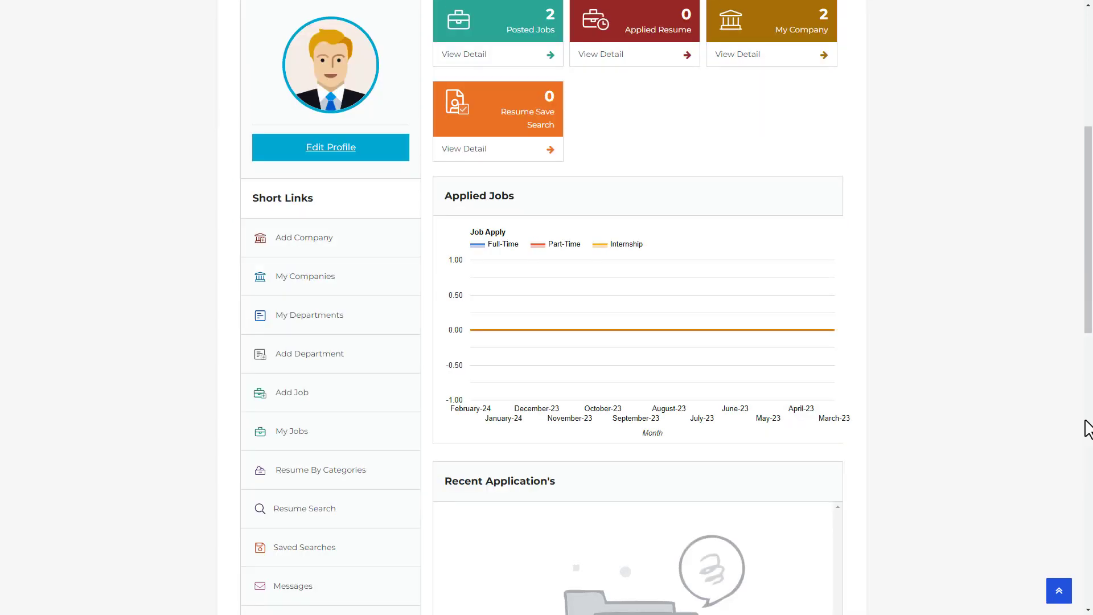
Step: Search resumes with the application title 'Software Engineer'
click(328, 510)
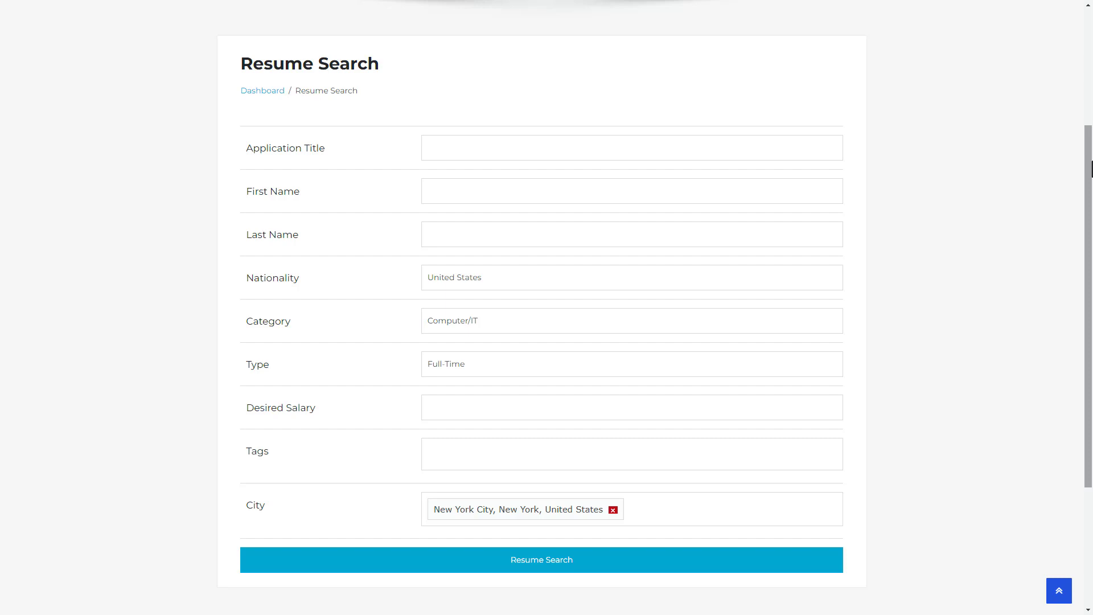
click(437, 147)
text(Software Engineer)
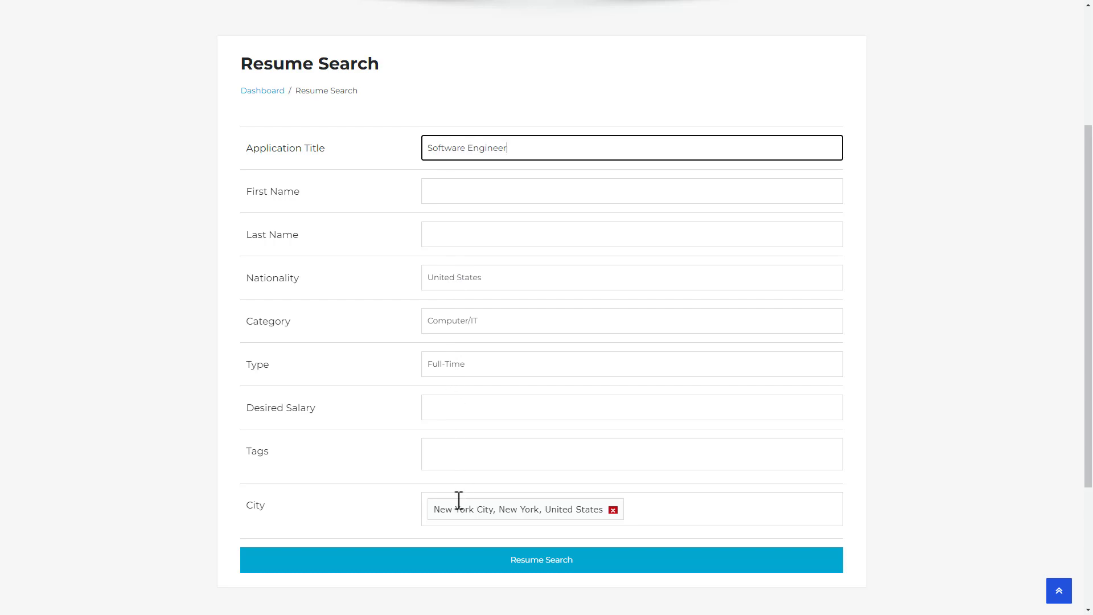
click(530, 560)
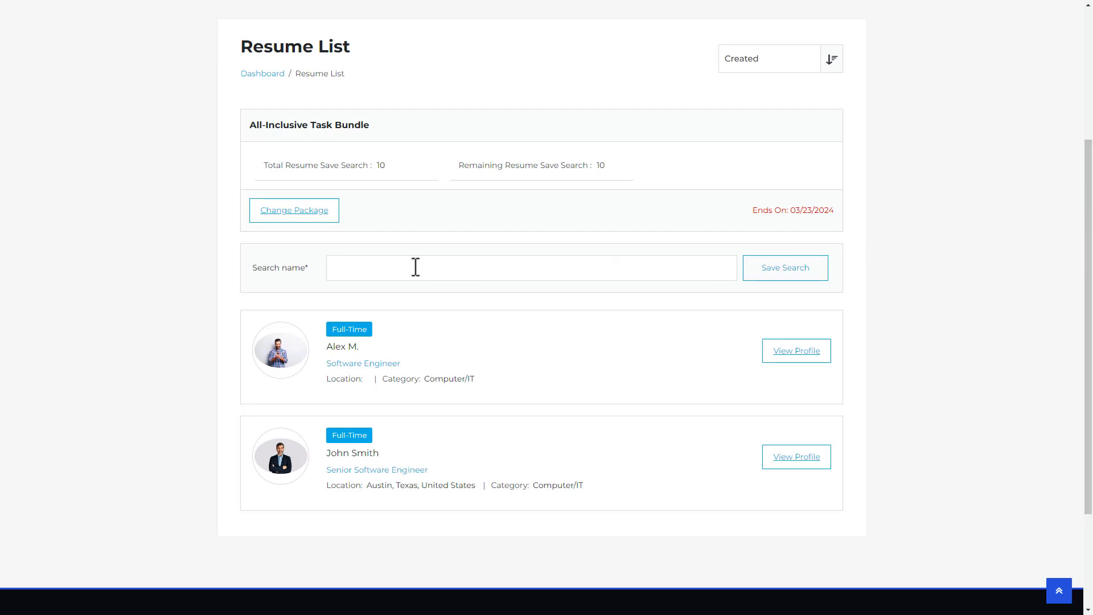
Step: Save the resume search as 'Software Engineer Talent Pool'
click(366, 271)
text(Software Engineer Talent Pool)
click(771, 277)
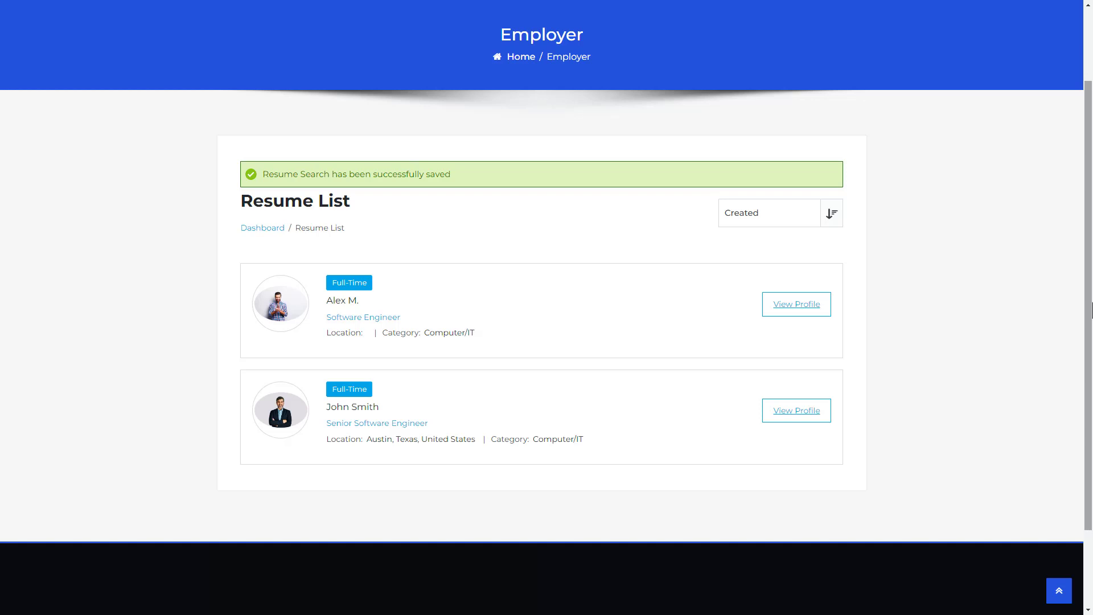
Step: Unlock the first Software Engineer resume's contact details, charged to the All-Inclusive Task Bundle
click(340, 302)
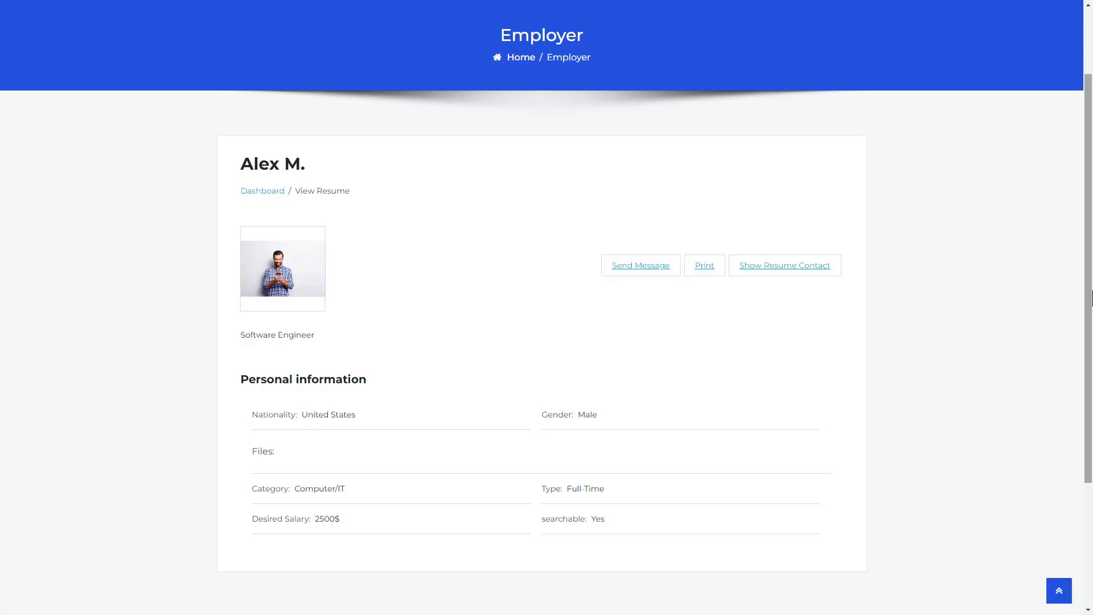
click(769, 276)
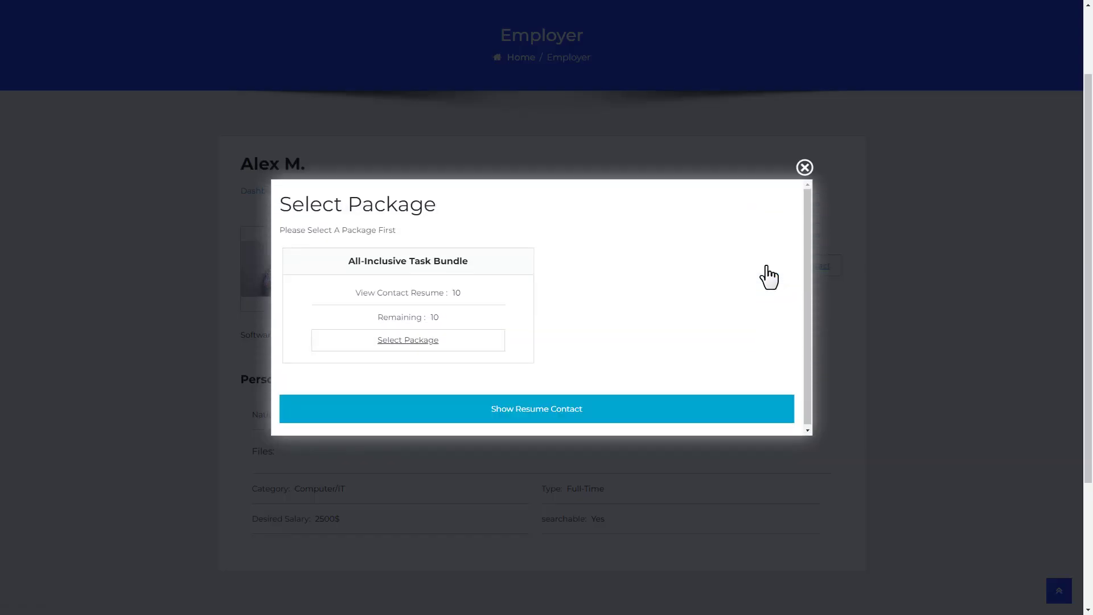
click(411, 348)
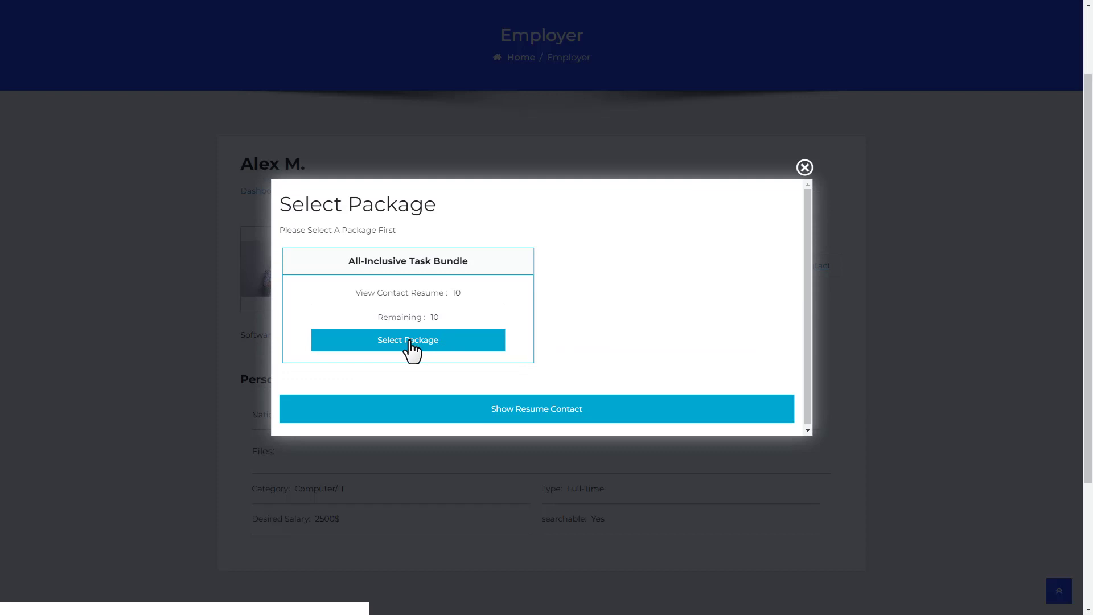
click(536, 410)
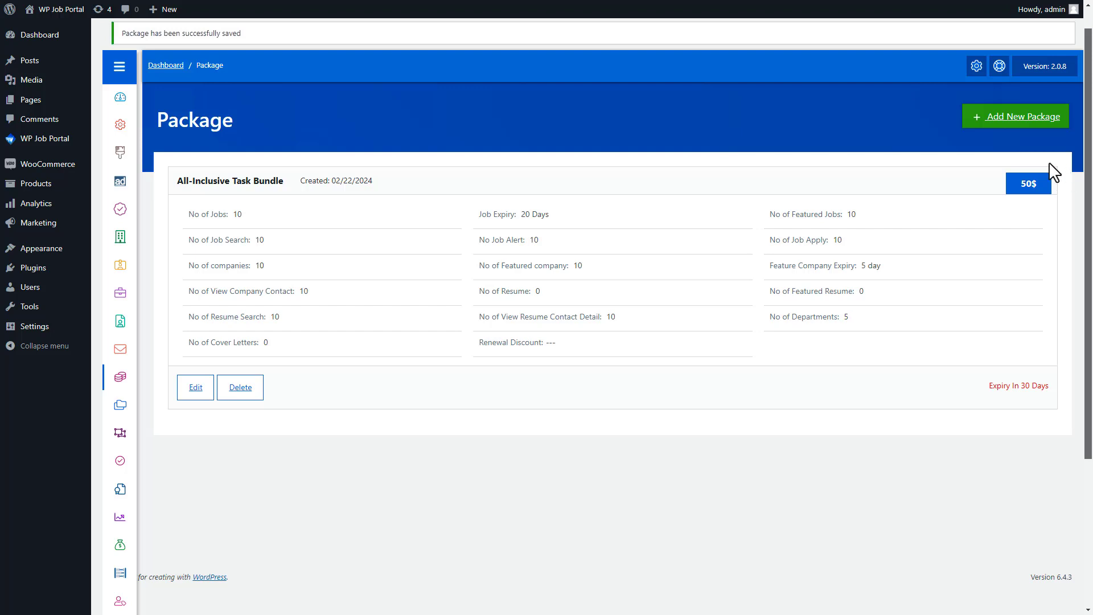
Step: Start a paid $20 job-seeker package titled 'Task Essentials Bundle for Job Seekers'
click(1011, 119)
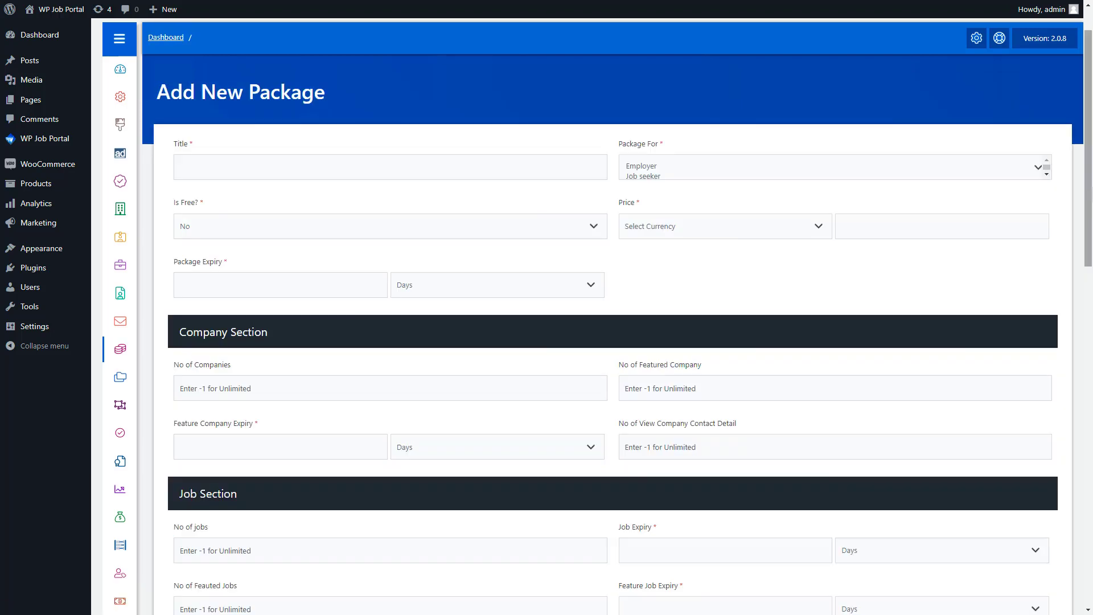
click(212, 167)
text(Task Essentials Bundle for Job Seekers)
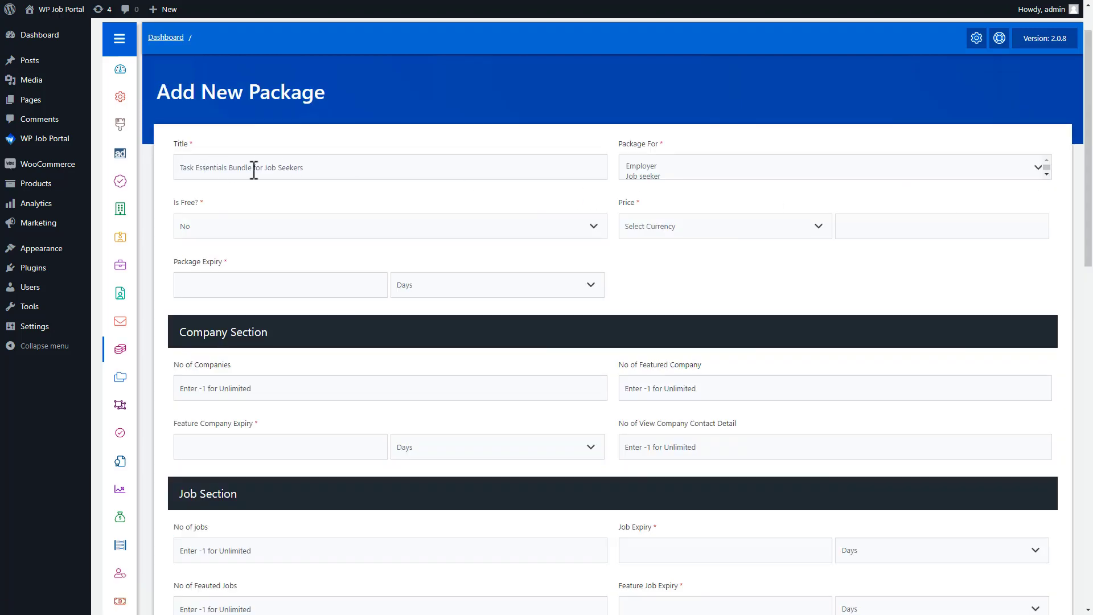
click(628, 177)
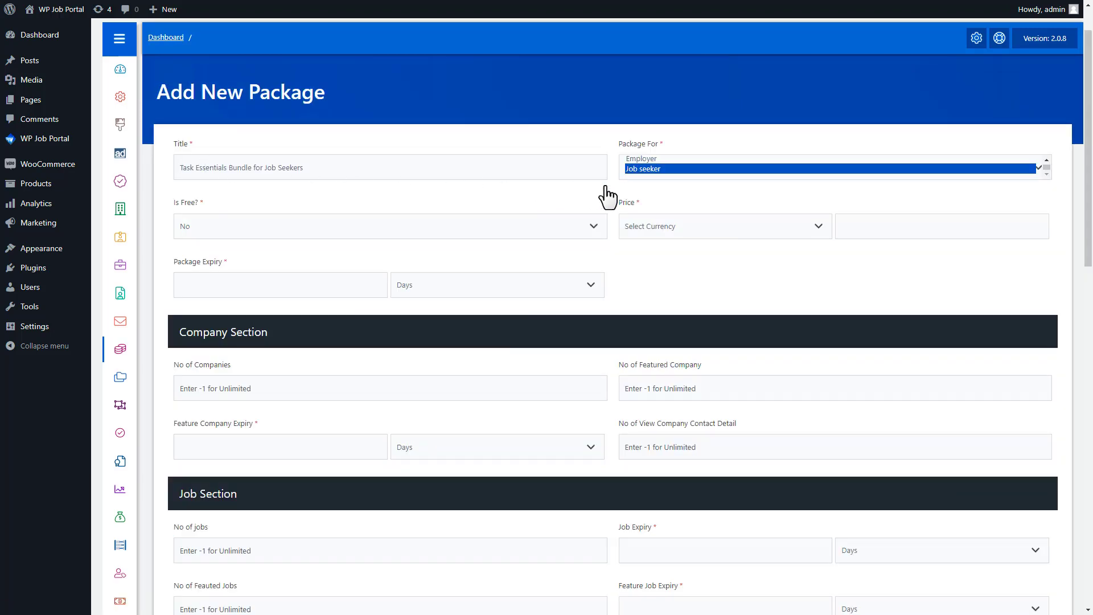
click(225, 230)
click(220, 251)
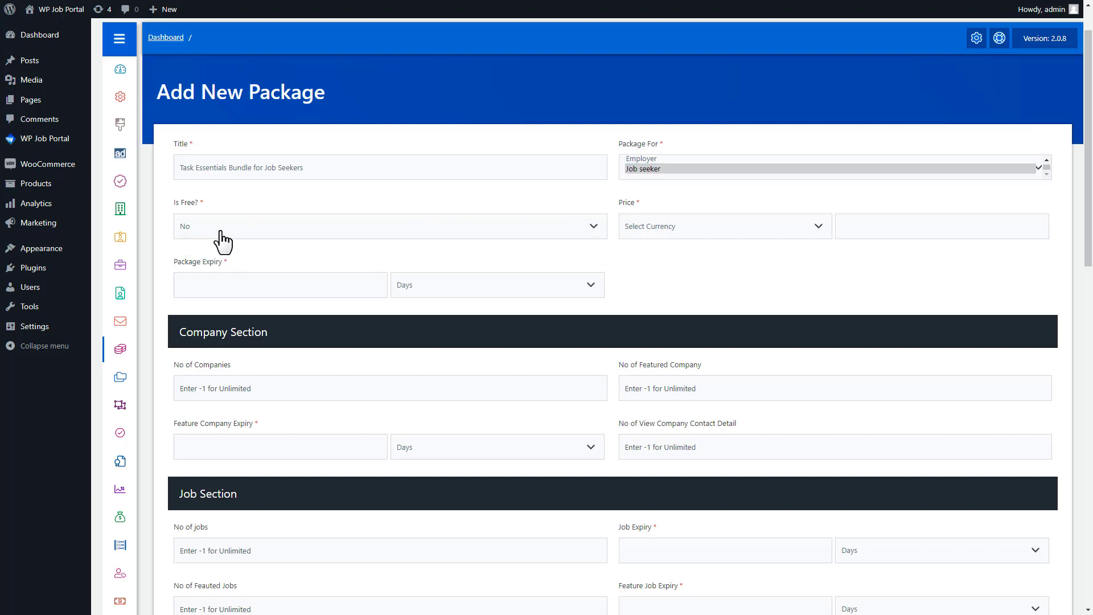
click(652, 236)
click(646, 255)
click(873, 233)
text(20)
Step: Set company, job and featured-job expiry to 0, with 5 resumes and 5 featured resumes lasting 20 days
click(239, 446)
text(0)
drag(1091, 199, 1091, 343)
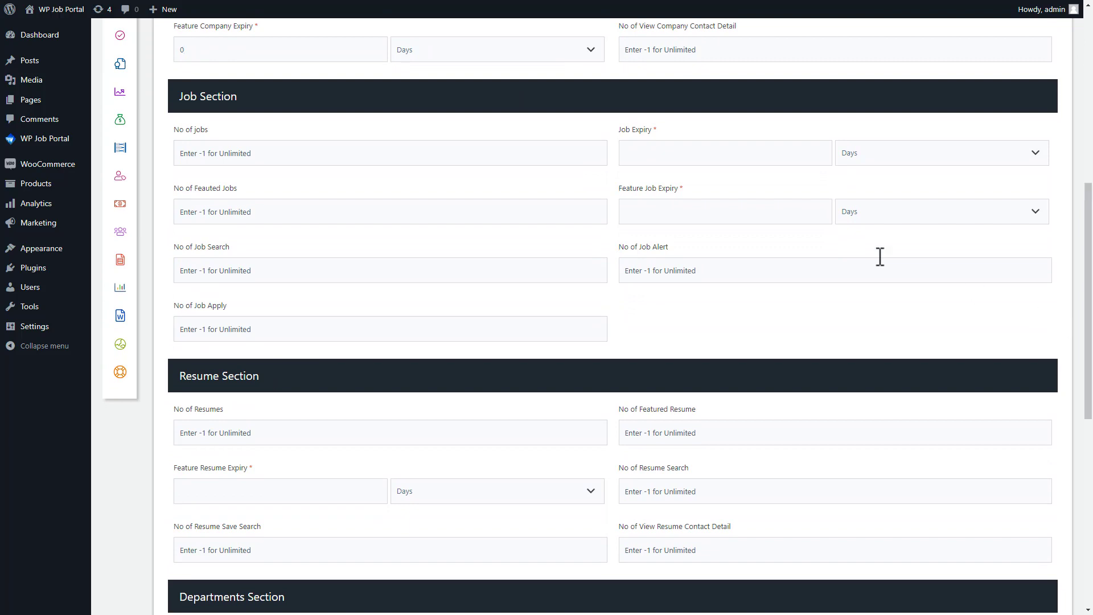
click(654, 154)
text(0)
click(649, 206)
text(0)
click(208, 433)
text(5)
click(627, 430)
text(5)
click(289, 491)
text(20)
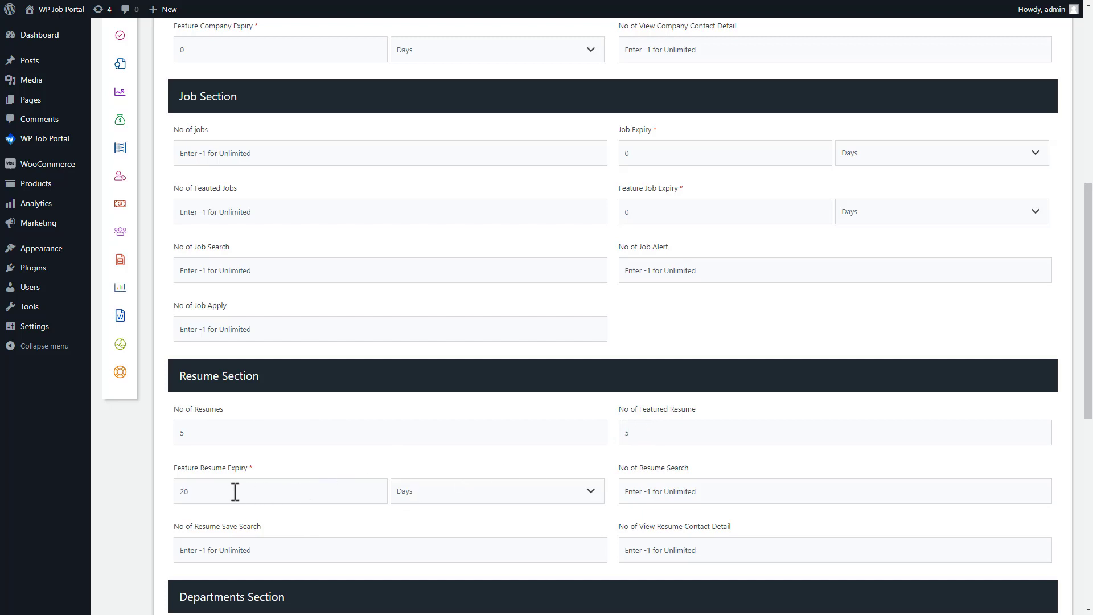
Step: Allow 5 cover letters and save the package
scroll(1090, 257, down, 1)
drag(1090, 257, 1090, 428)
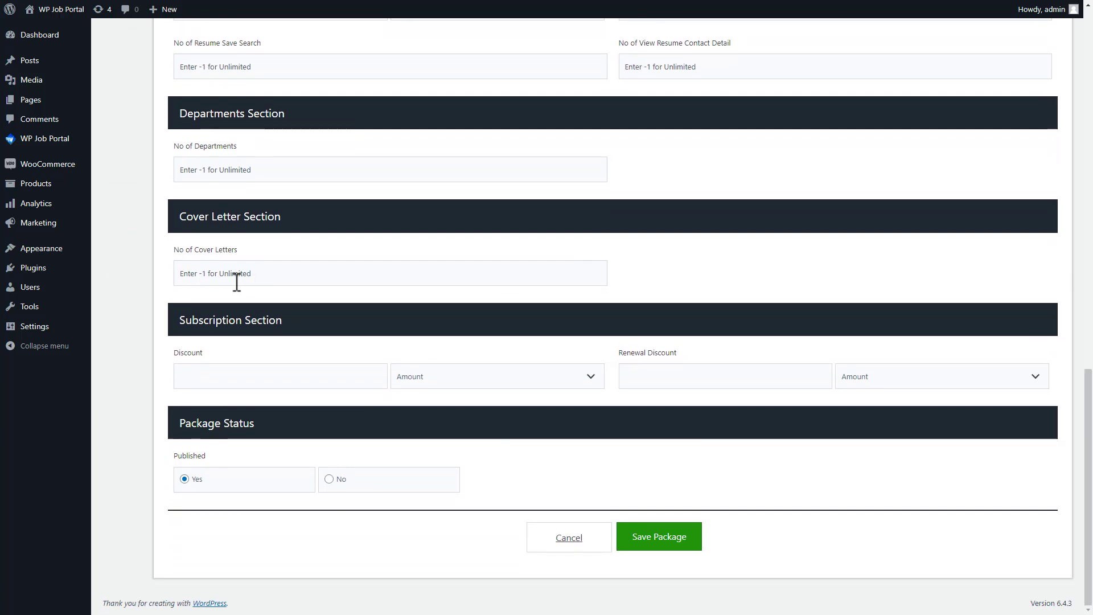
click(205, 275)
text(5)
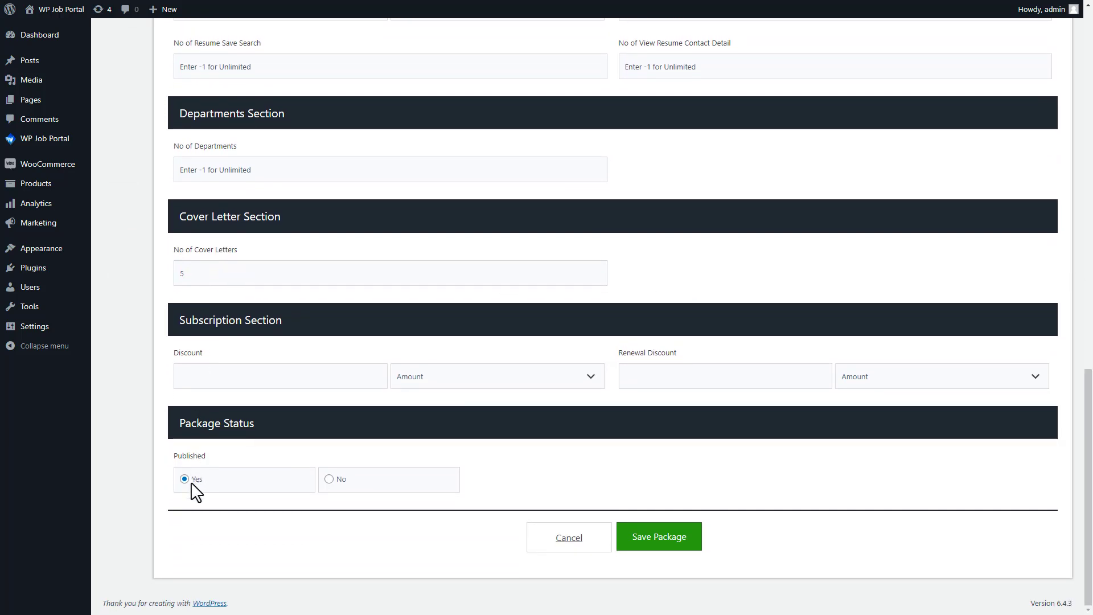
click(632, 544)
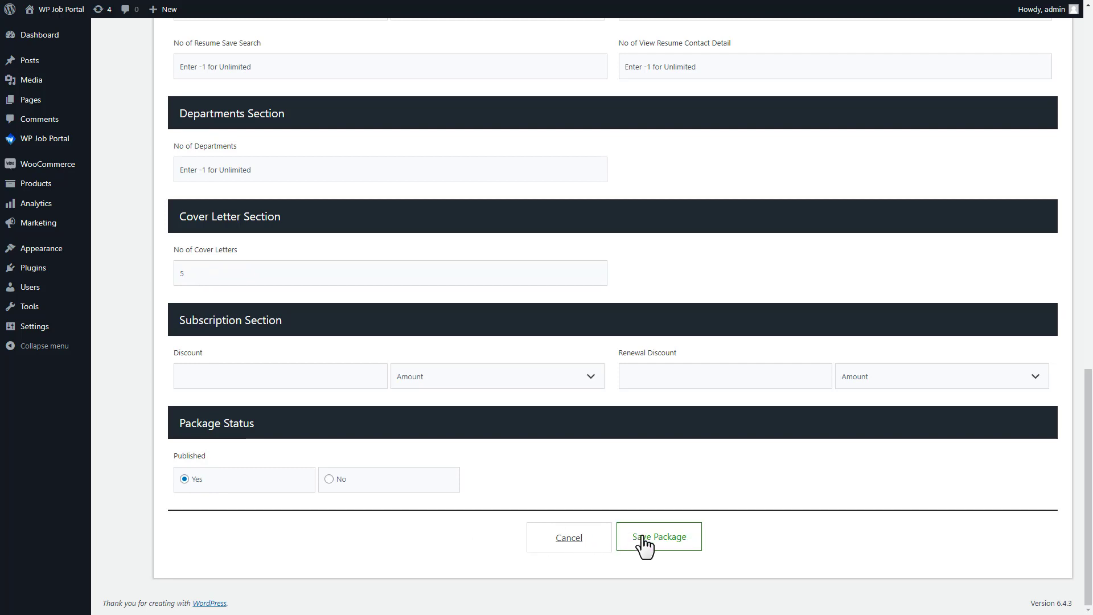
scroll(597, 316, down, 3)
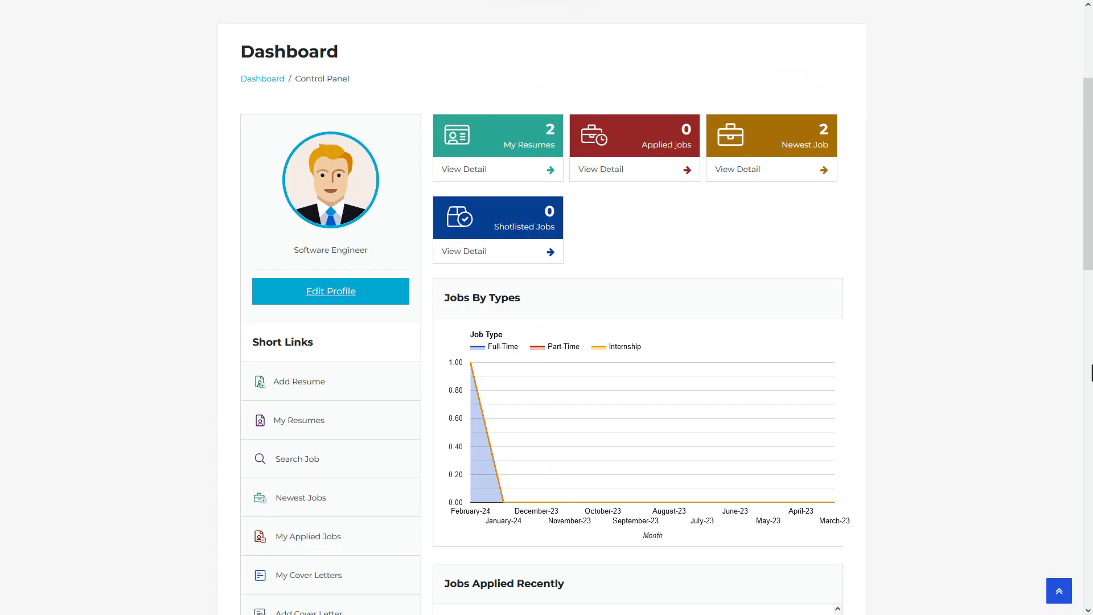
Step: Go to the Add New Resume page from the job seeker dashboard
click(308, 390)
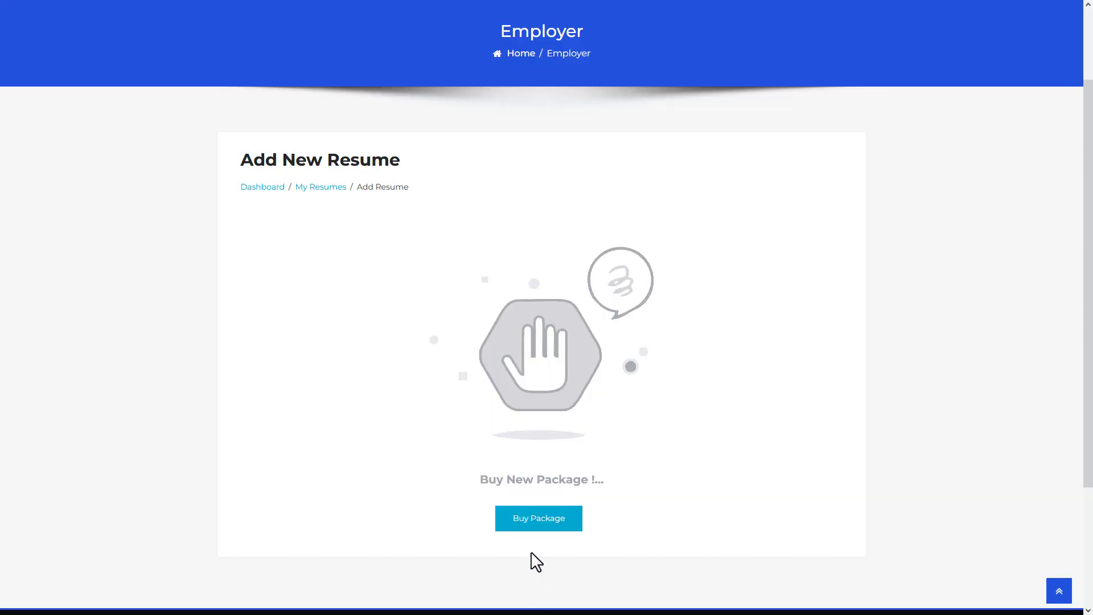
Step: Buy the Task Essentials Bundle for Job Seekers and place the order through WooCommerce
click(531, 529)
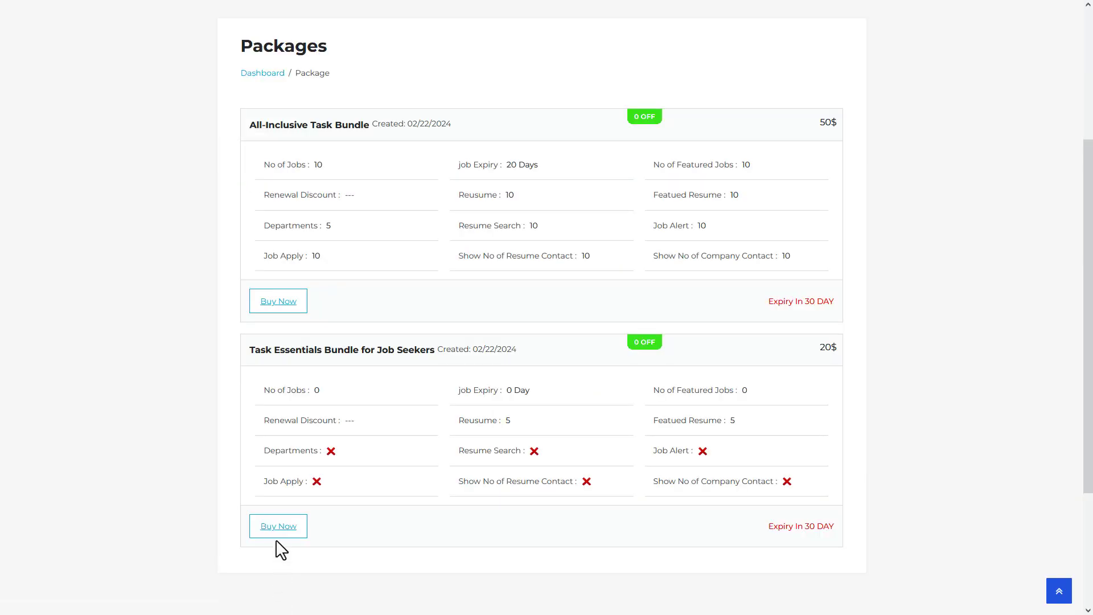
click(277, 533)
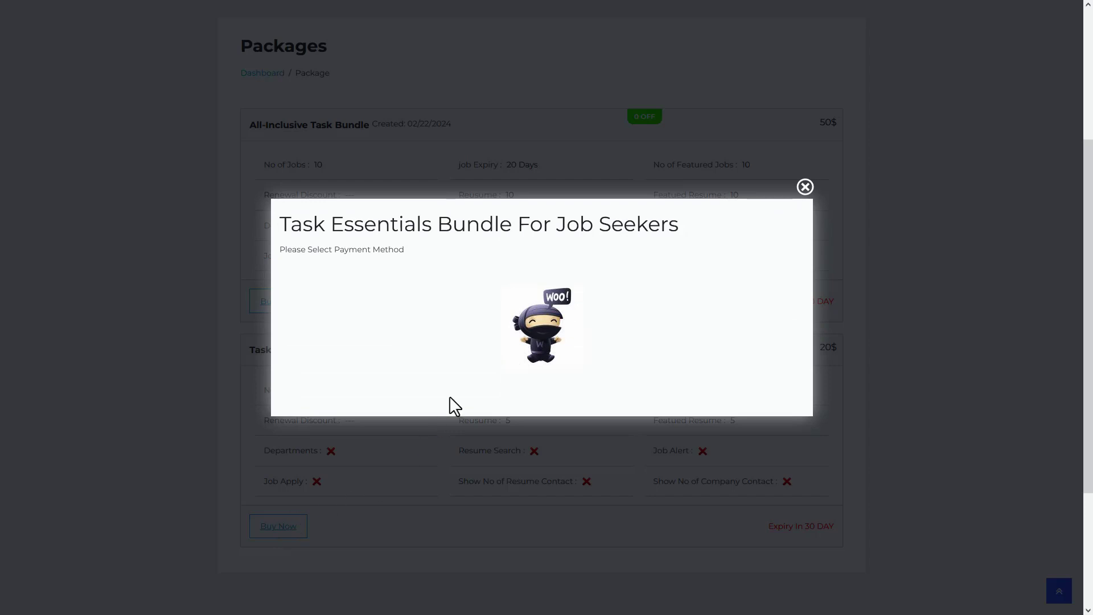
click(541, 344)
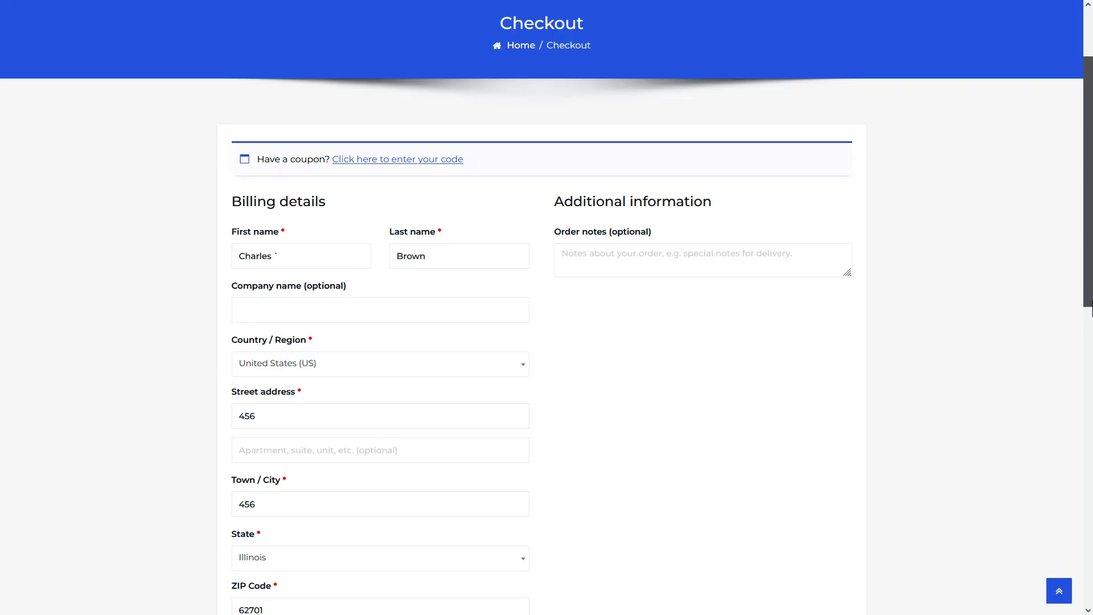
scroll(546, 307, down, 8)
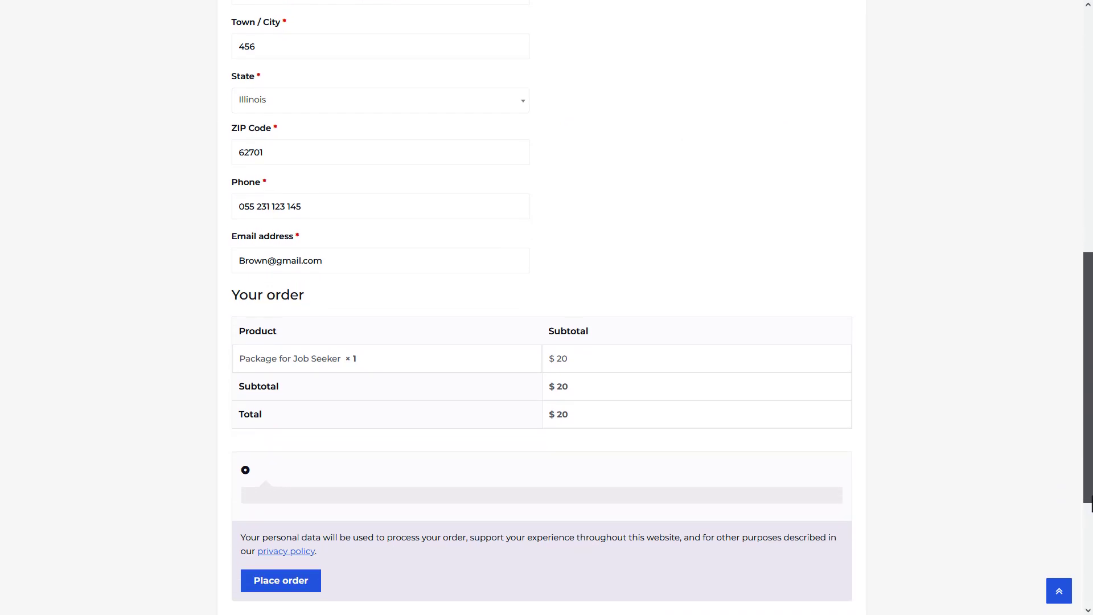
click(294, 582)
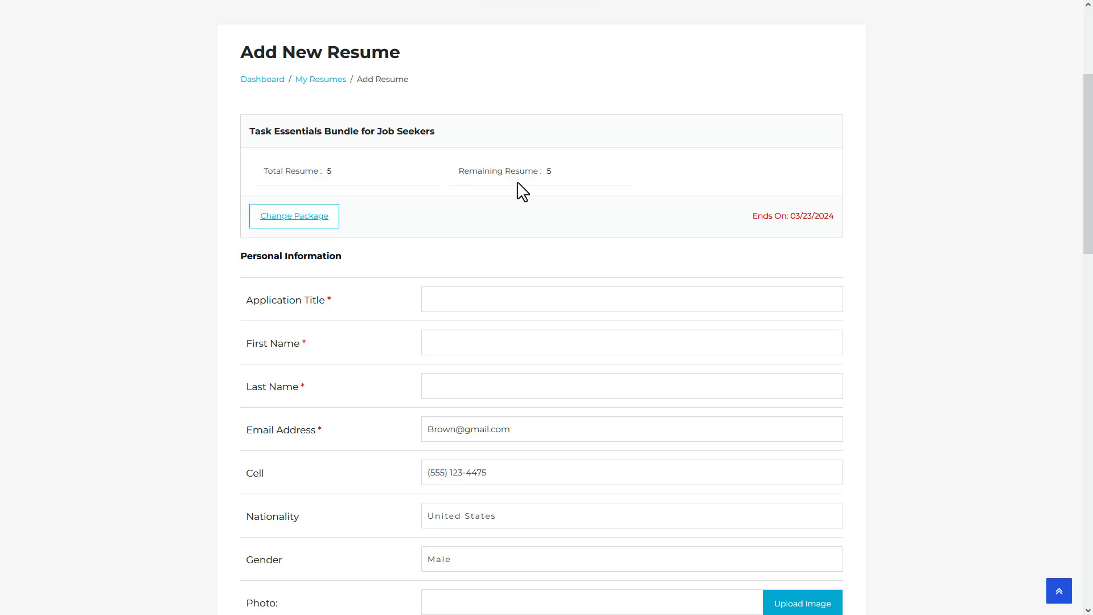
Step: Enter the application title 'Senior Systems Administrator' and the candidate's first and last name
click(459, 299)
text(Senior Systems Administrator)
click(449, 344)
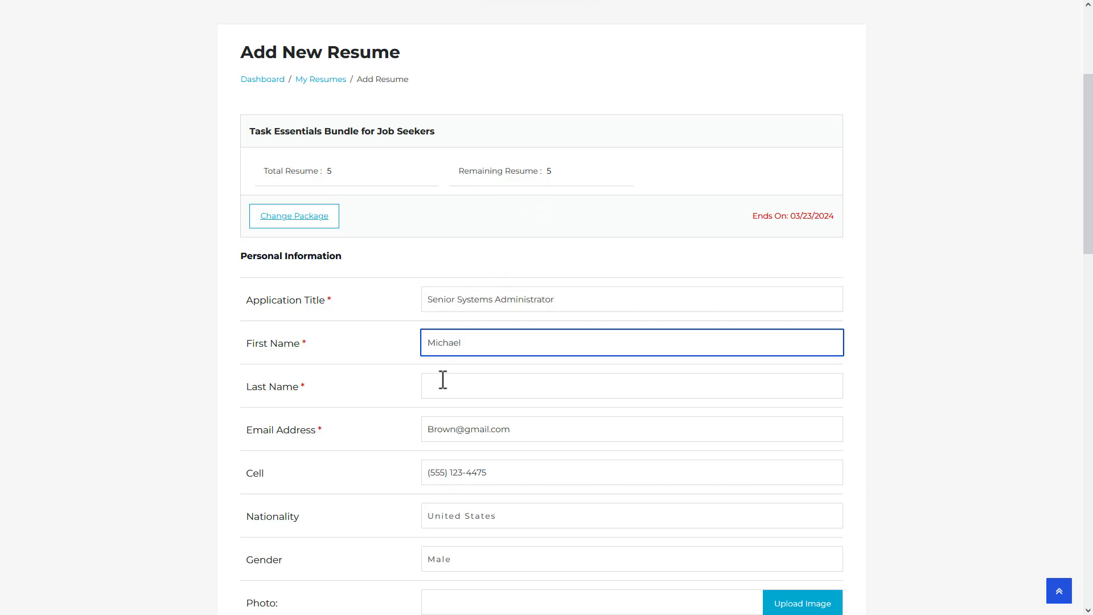
click(439, 385)
Step: Attach the first portrait picture as the resume photo and save the resume
drag(1077, 206, 1078, 305)
click(799, 228)
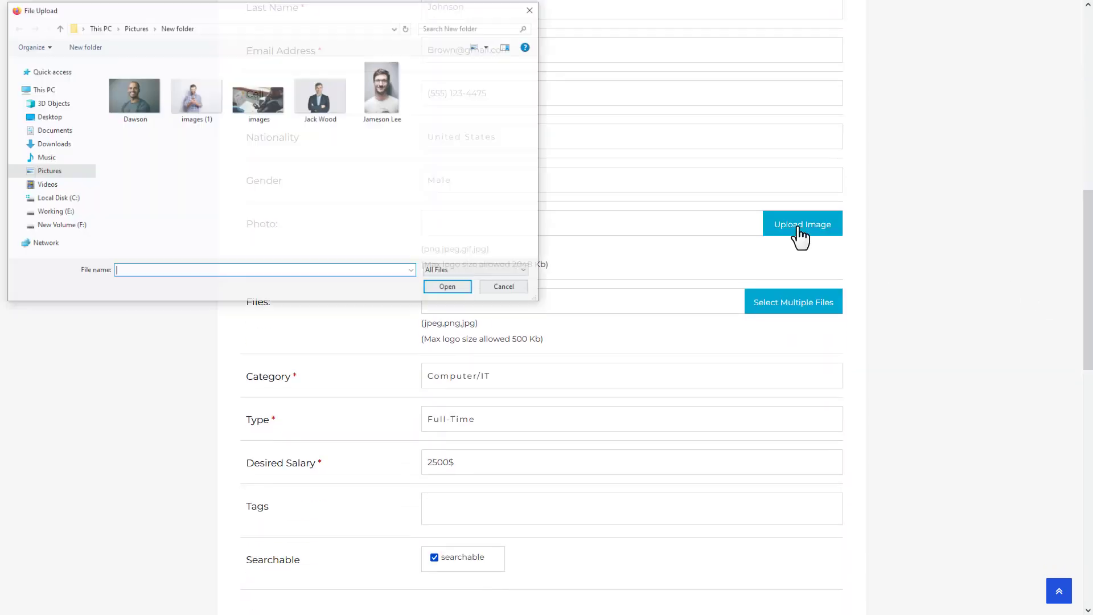
click(131, 93)
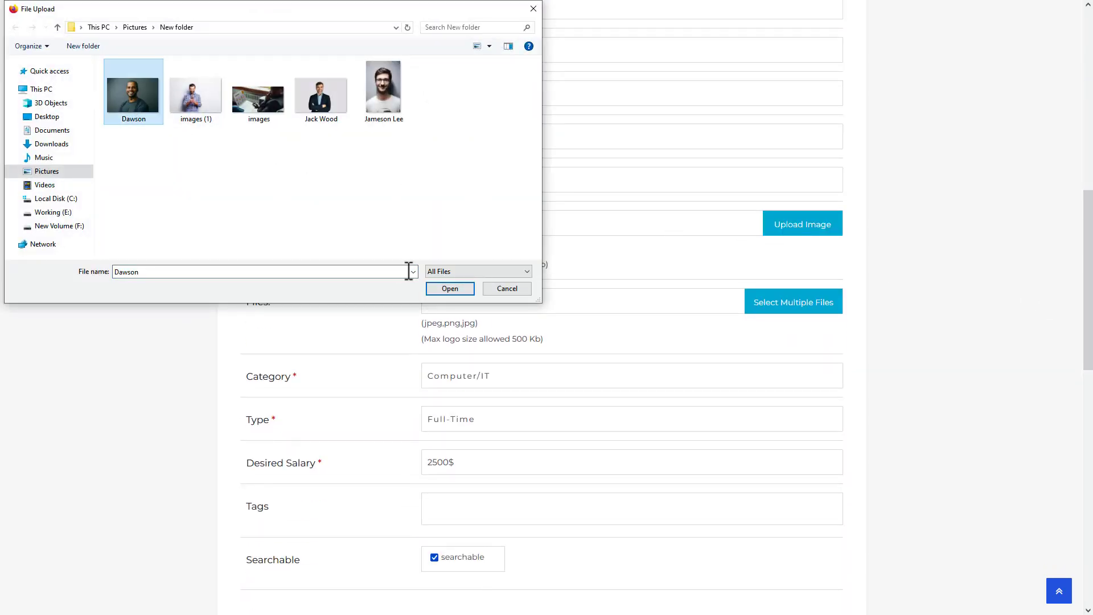
click(450, 288)
drag(1086, 271, 1083, 442)
click(486, 535)
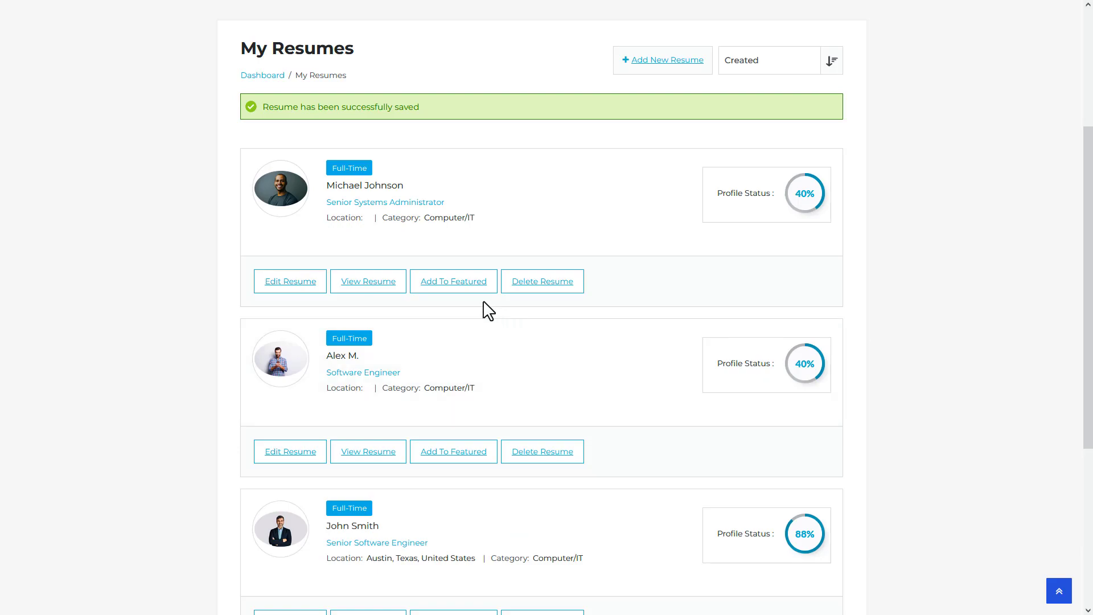
Step: Feature the Senior Systems Administrator resume using the Task Essentials Bundle package
click(454, 291)
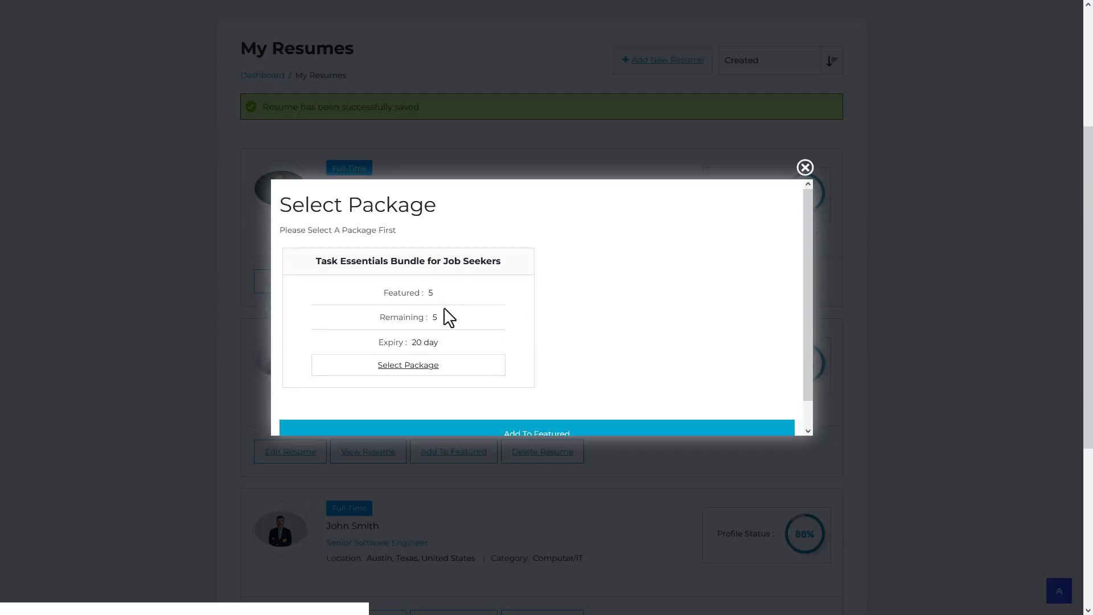
click(436, 364)
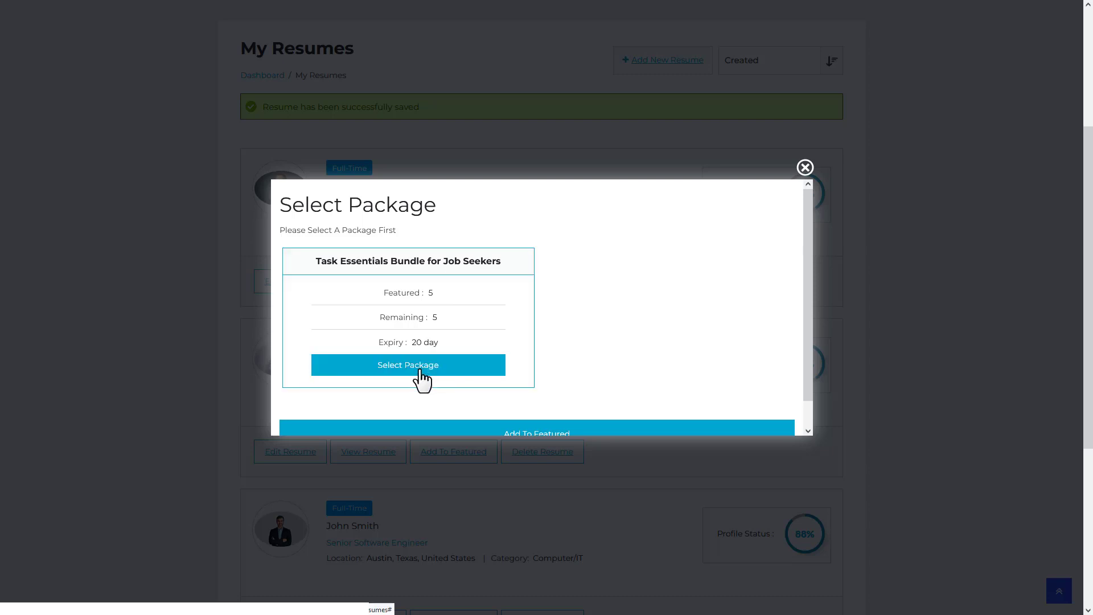
scroll(520, 437, down, 1)
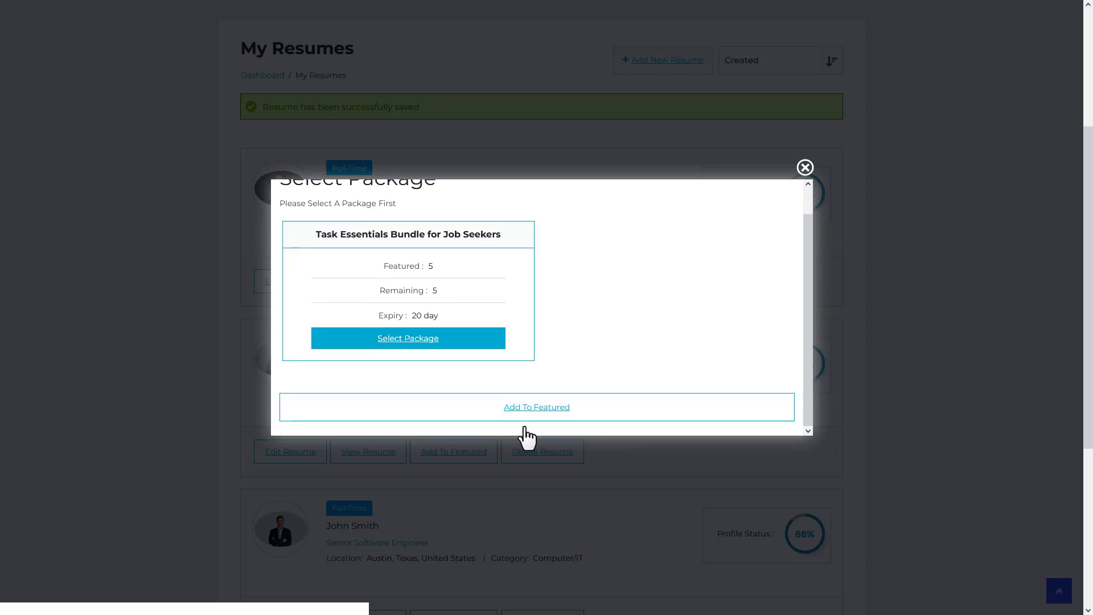
click(527, 420)
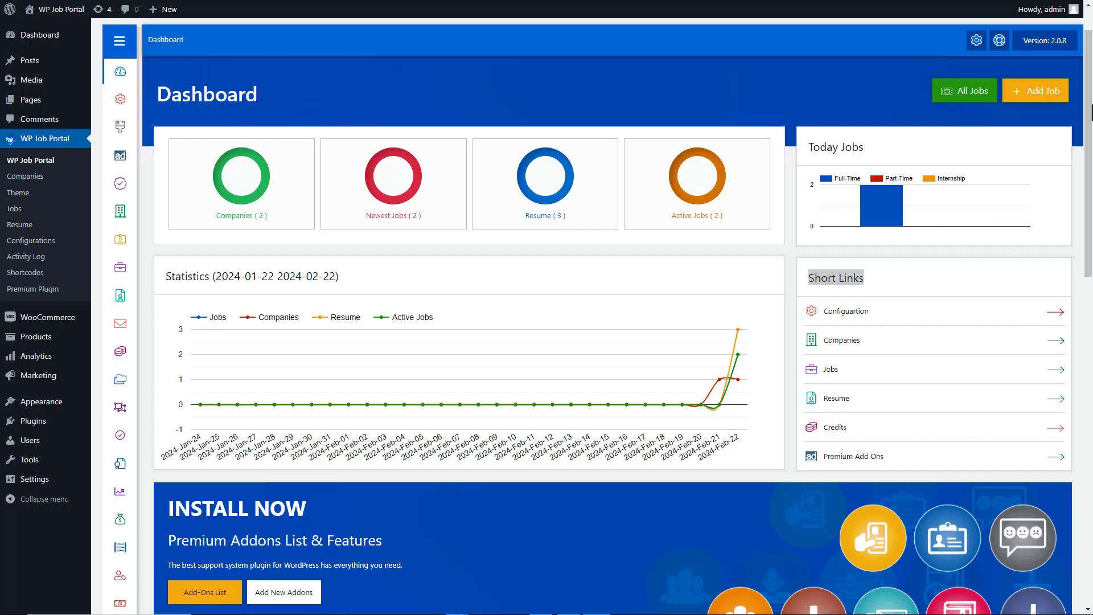
Step: Set PayPal Enabled to Yes under Configurations > Payment Method > PayPal
click(121, 98)
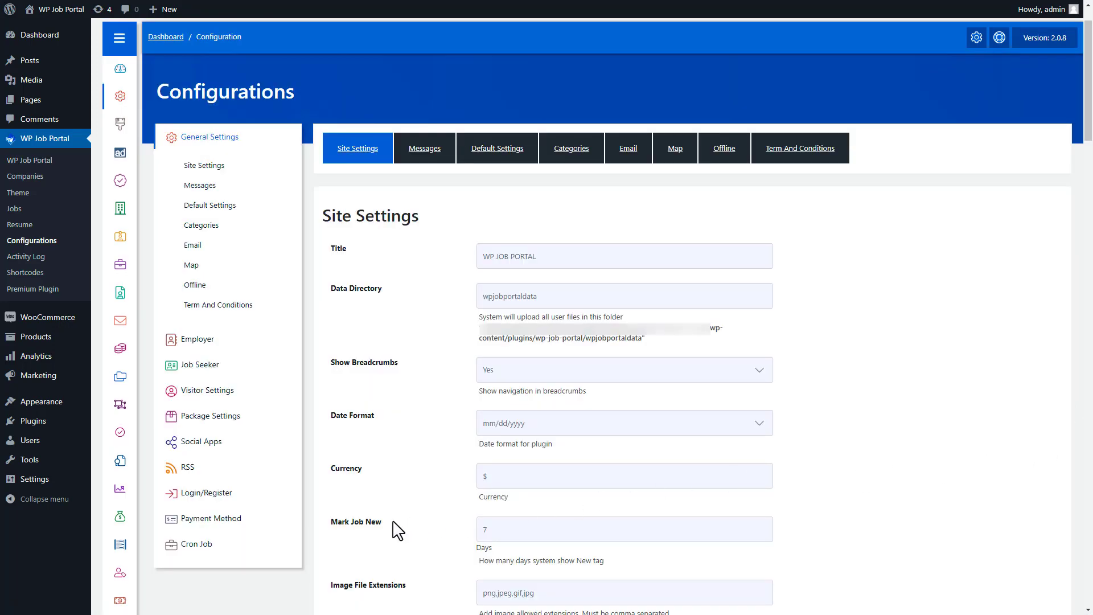
click(211, 518)
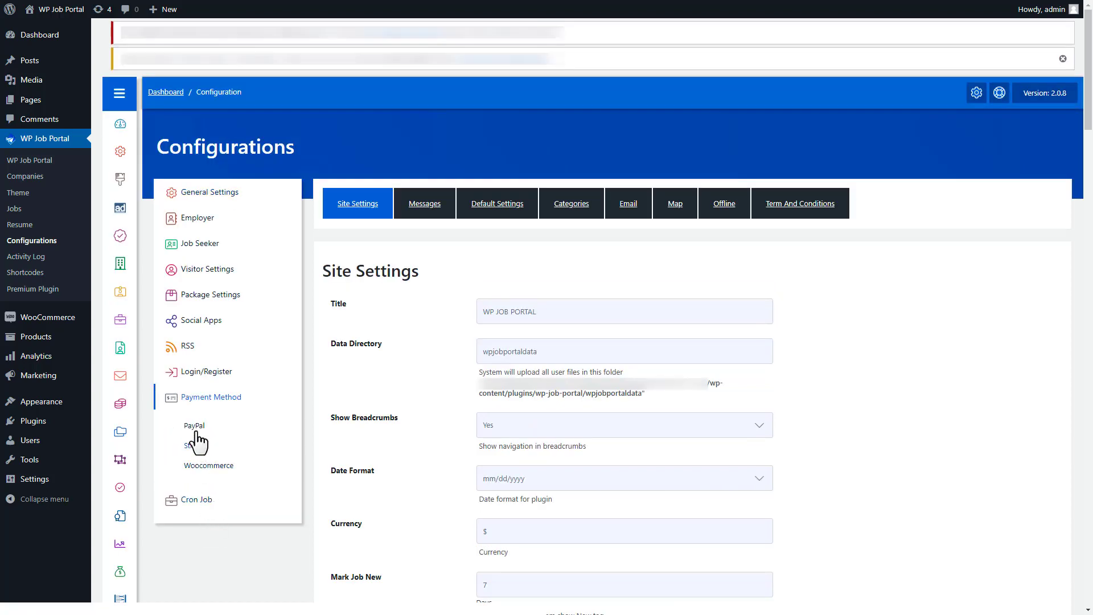
click(194, 427)
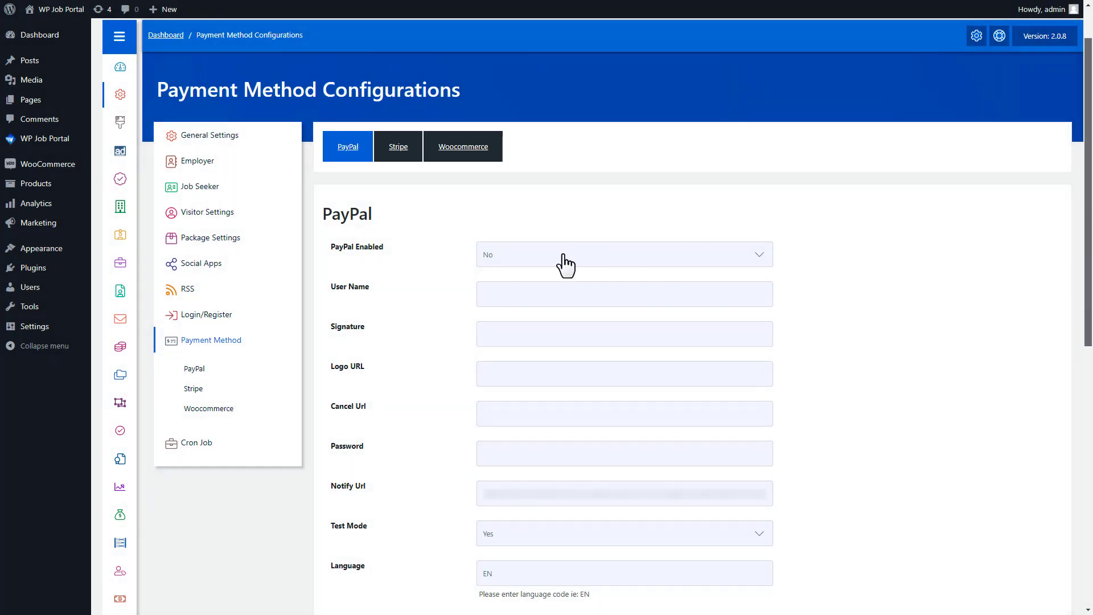
click(563, 260)
click(549, 273)
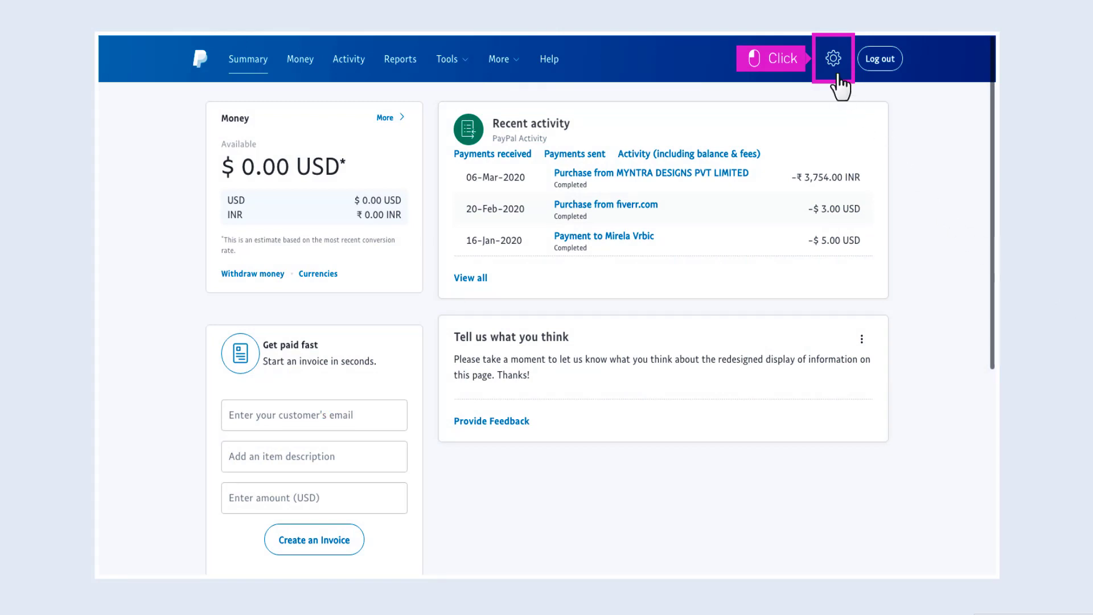
Step: Open PayPal's classic API credentials page via Selling tools and API access
click(832, 63)
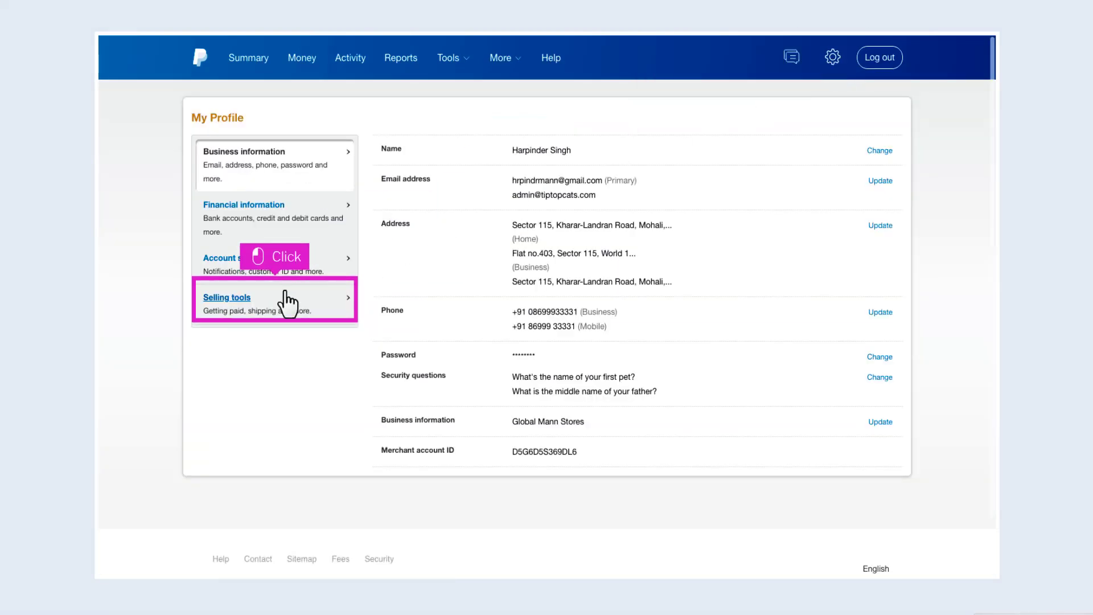
click(231, 303)
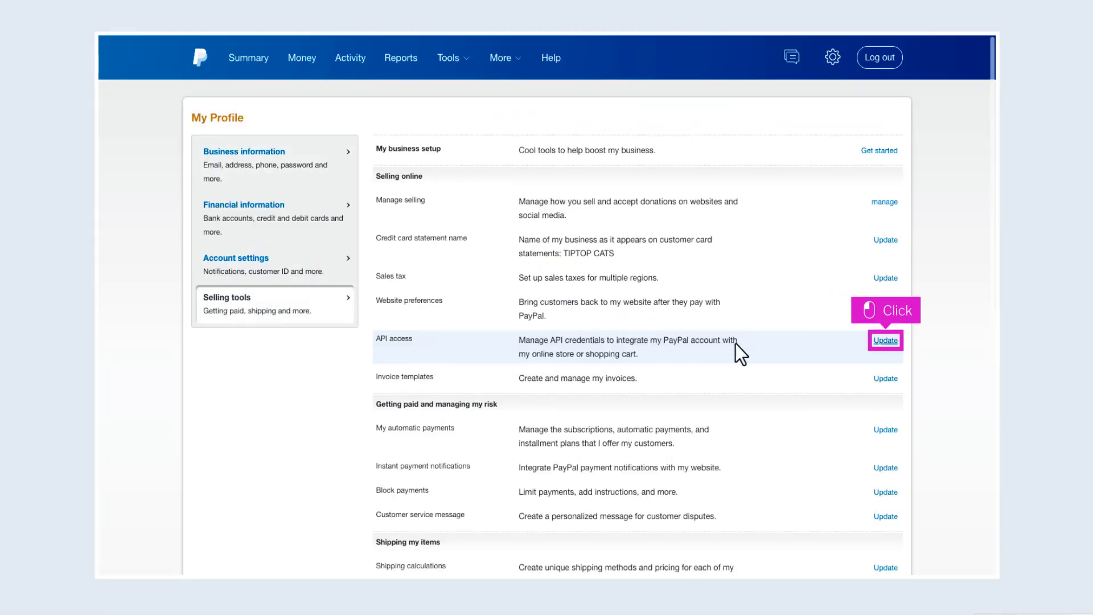
click(883, 342)
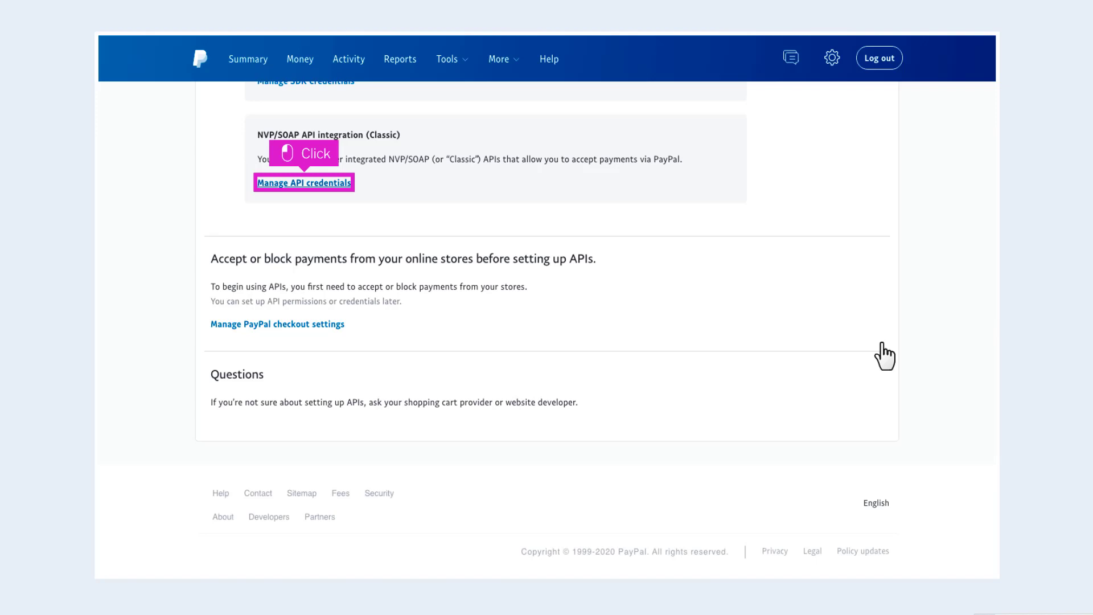
click(316, 184)
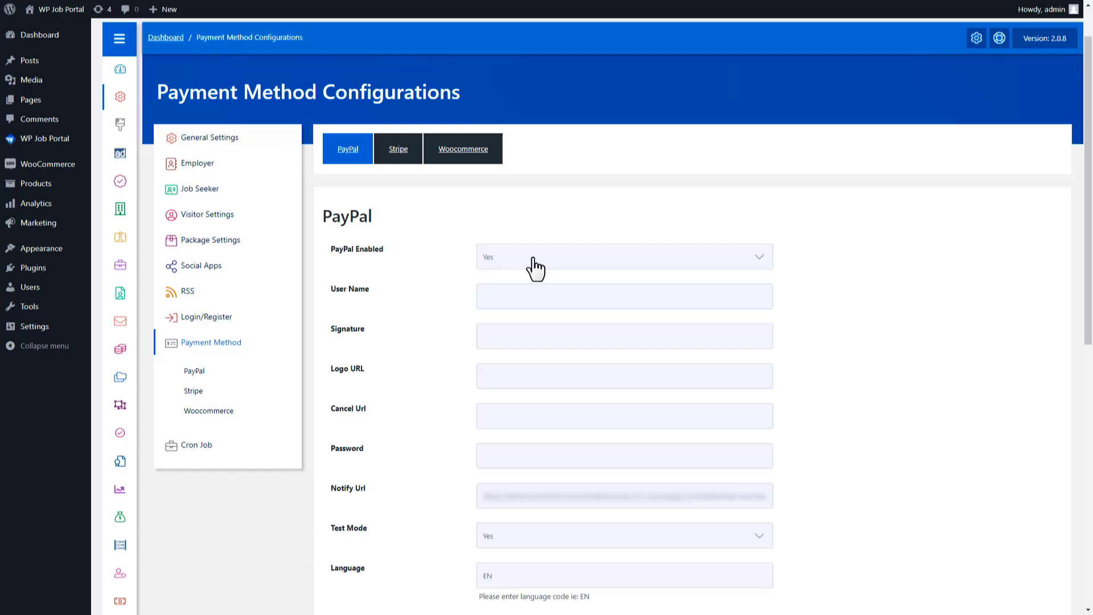
Step: Paste the PayPal API user name, signature, logo URL, cancel URL and password into their fields
click(524, 293)
key(ctrl+v)
click(507, 337)
key(ctrl+v)
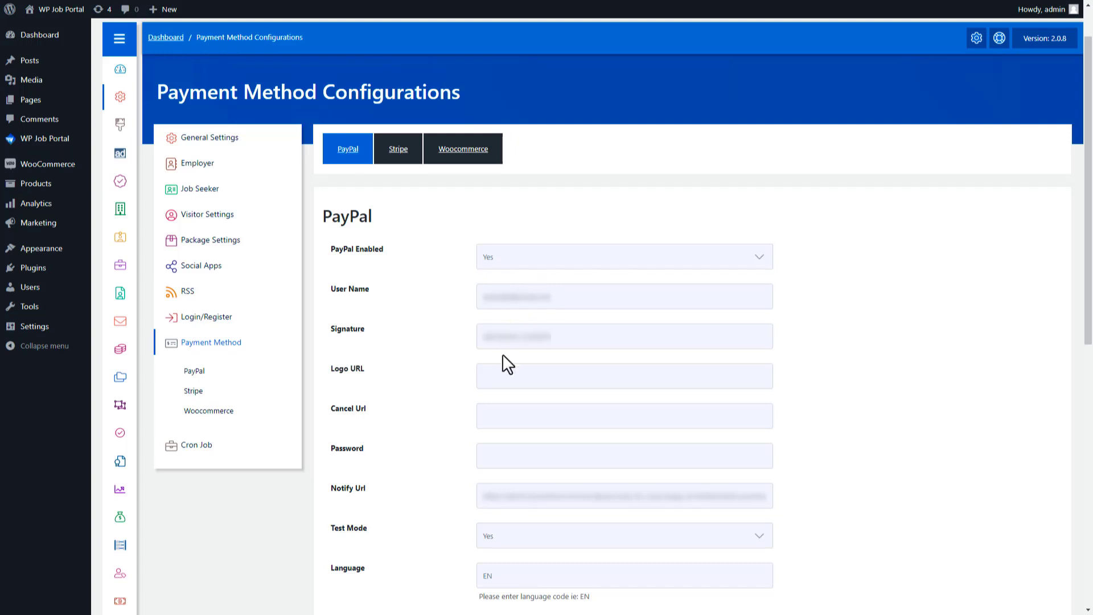
click(500, 377)
key(ctrl+v)
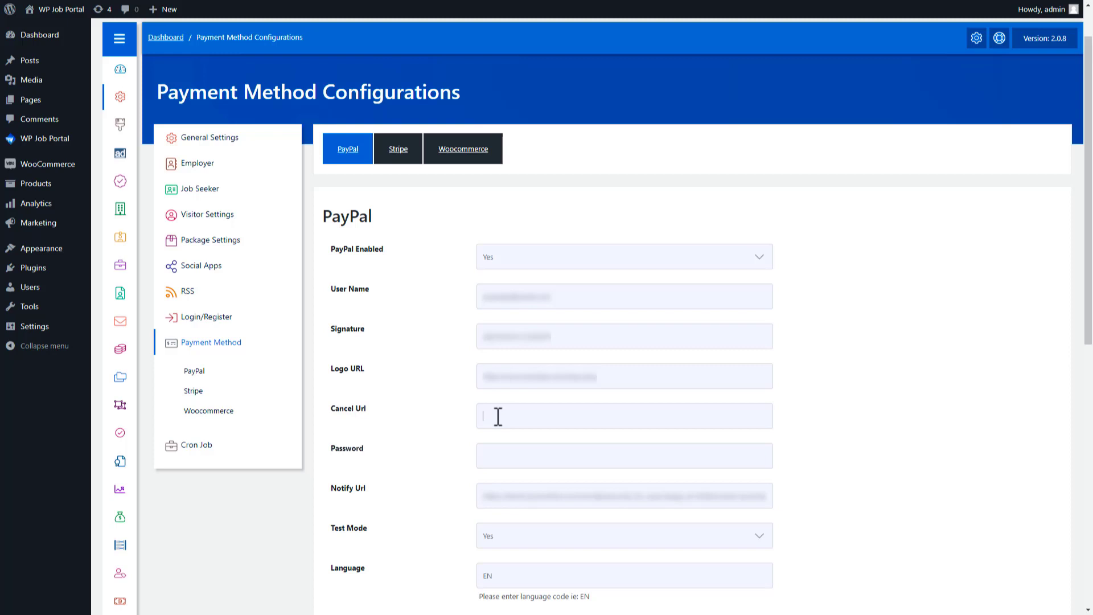
key(ctrl+v)
click(493, 455)
key(ctrl+v)
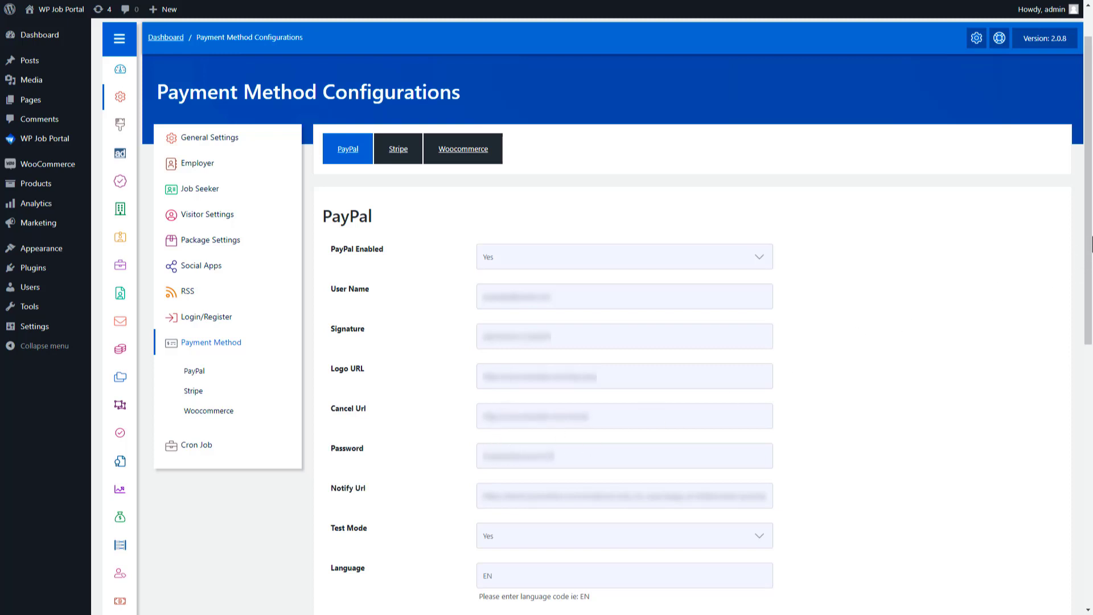
Step: Set Stripe Enabled to Yes in the payment settings
scroll(1013, 277, down, 1)
scroll(581, 318, down, 4)
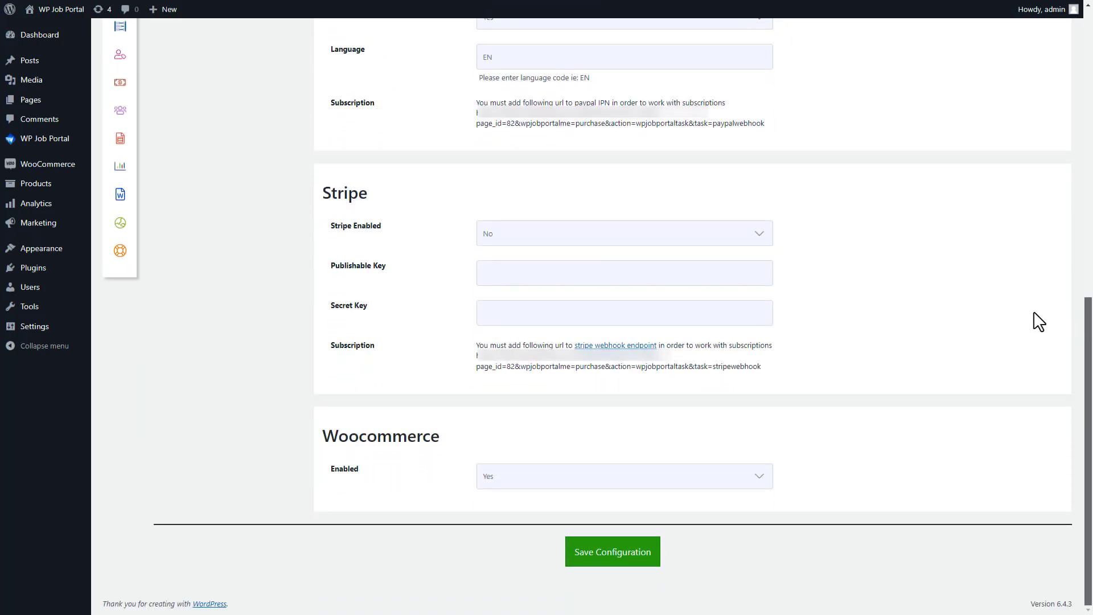
click(557, 242)
click(556, 259)
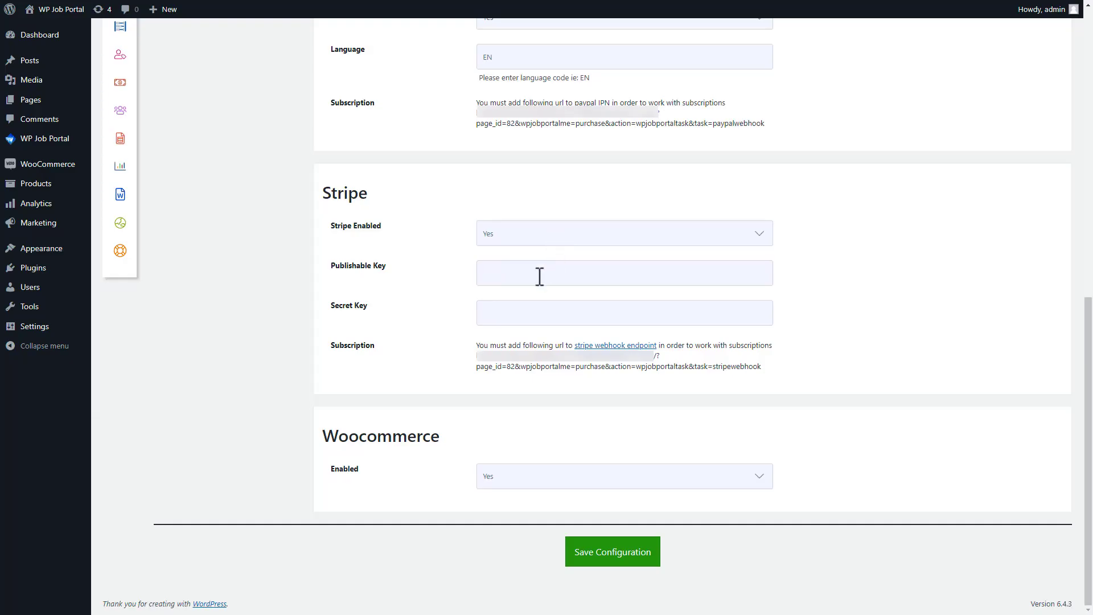
Step: Paste the Stripe publishable and secret keys and save the payment method configuration
click(539, 275)
key(ctrl+v)
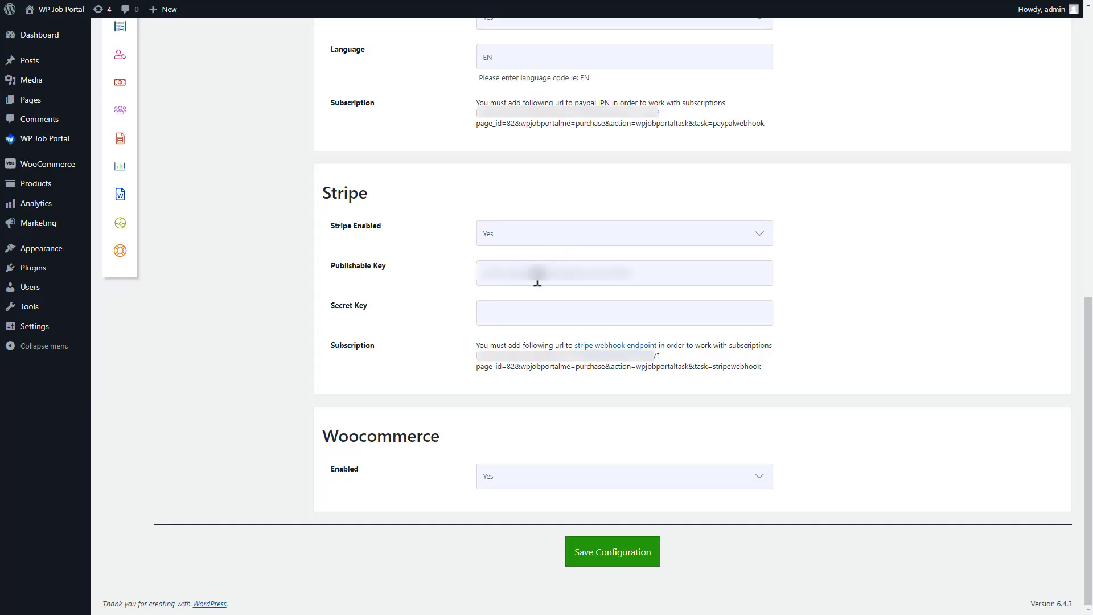
click(507, 312)
key(ctrl+v)
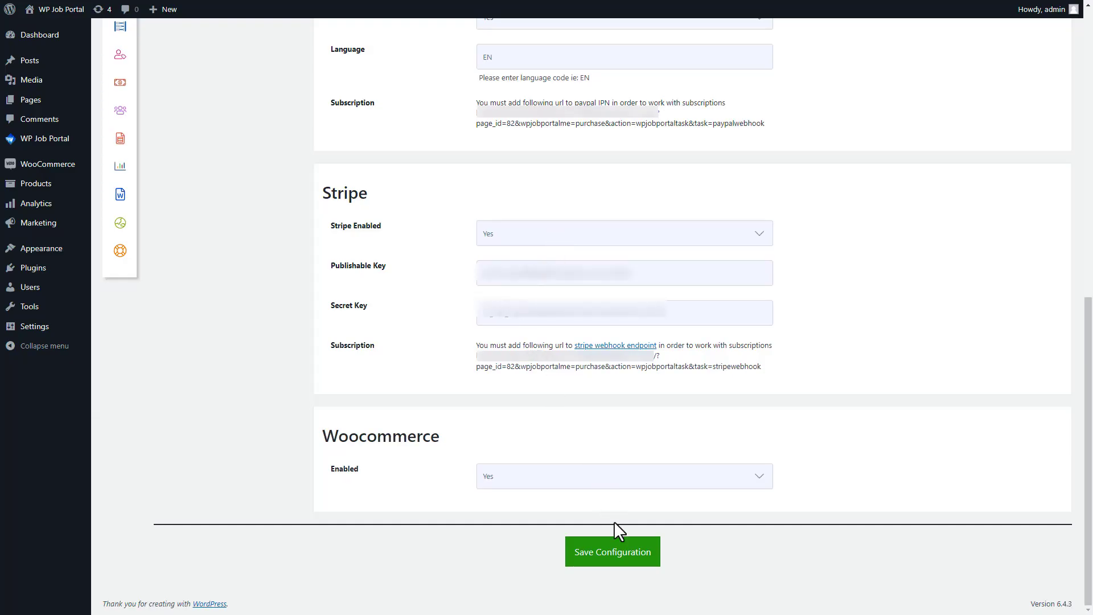
click(618, 558)
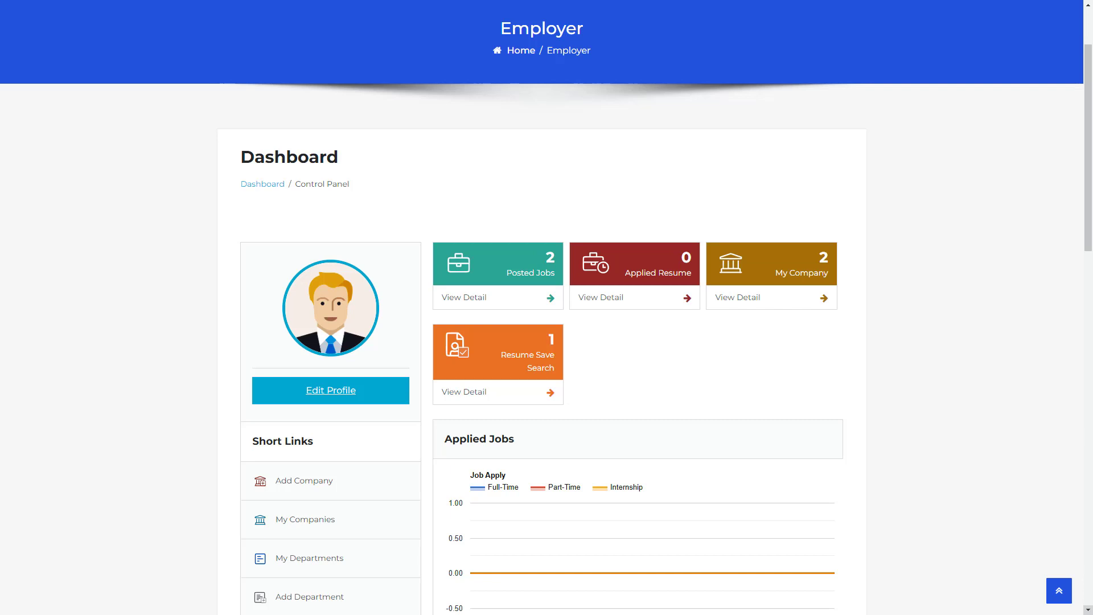
Step: From Add Company's packages, buy the first All-Inclusive Task Bundle and choose PayPal as payment
scroll(1046, 444, down, 3)
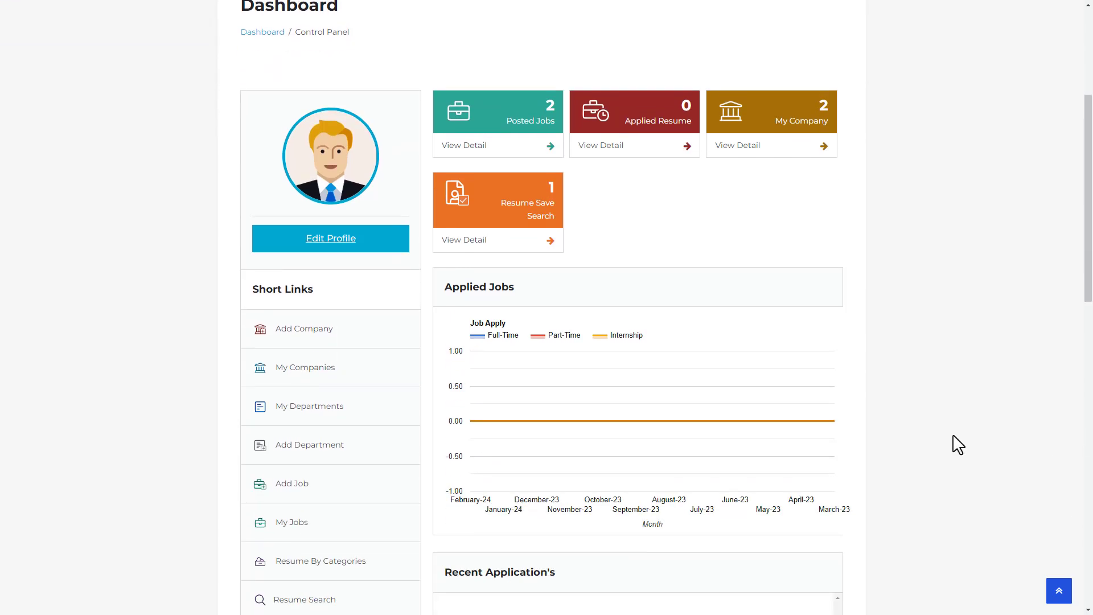
click(318, 336)
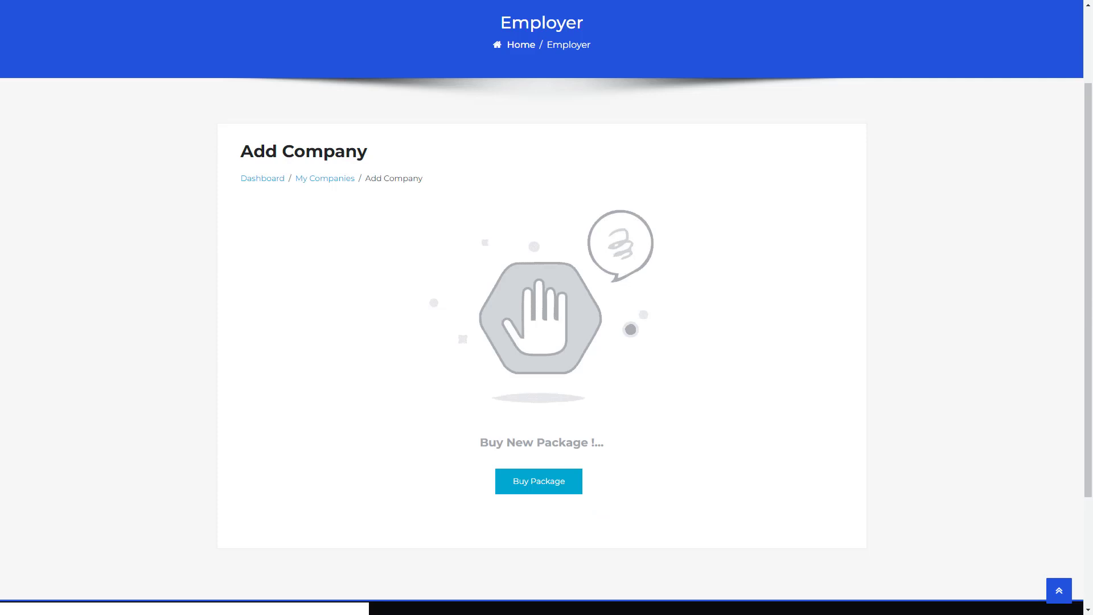
click(539, 483)
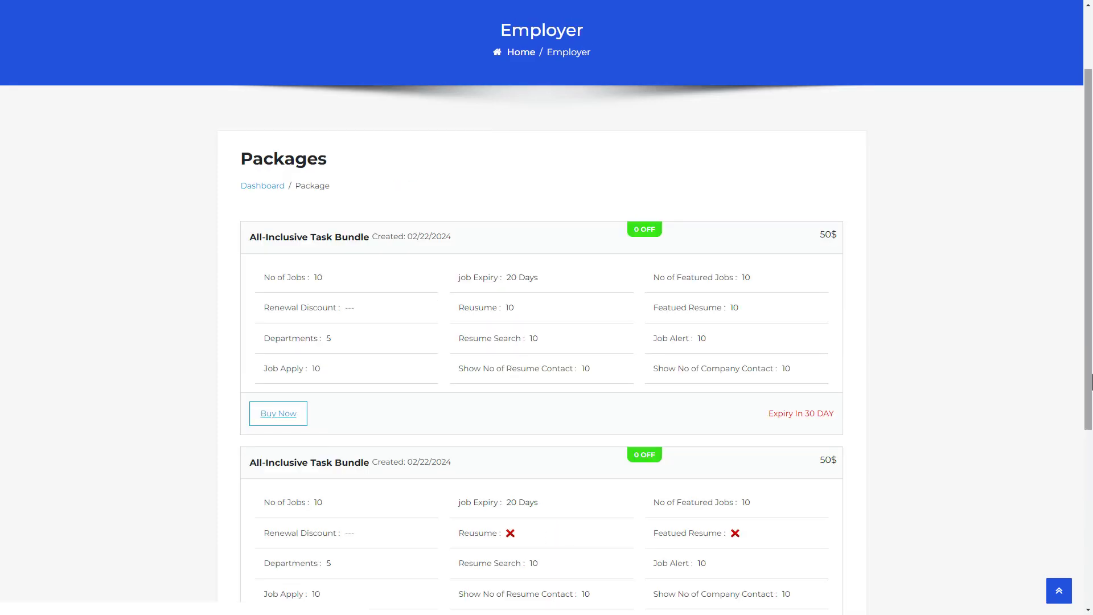
click(278, 413)
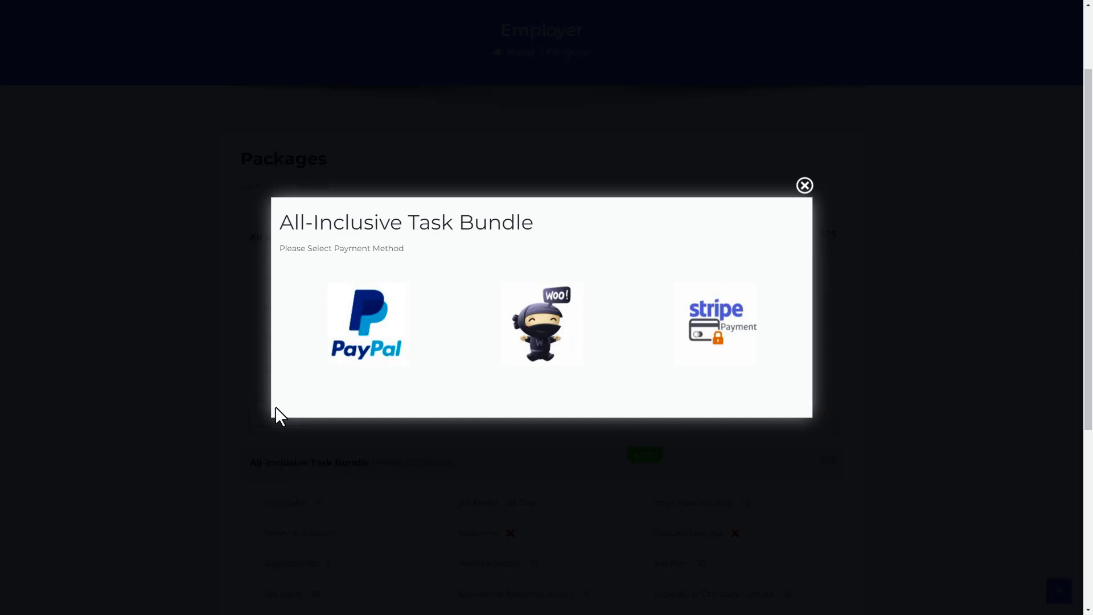
click(361, 345)
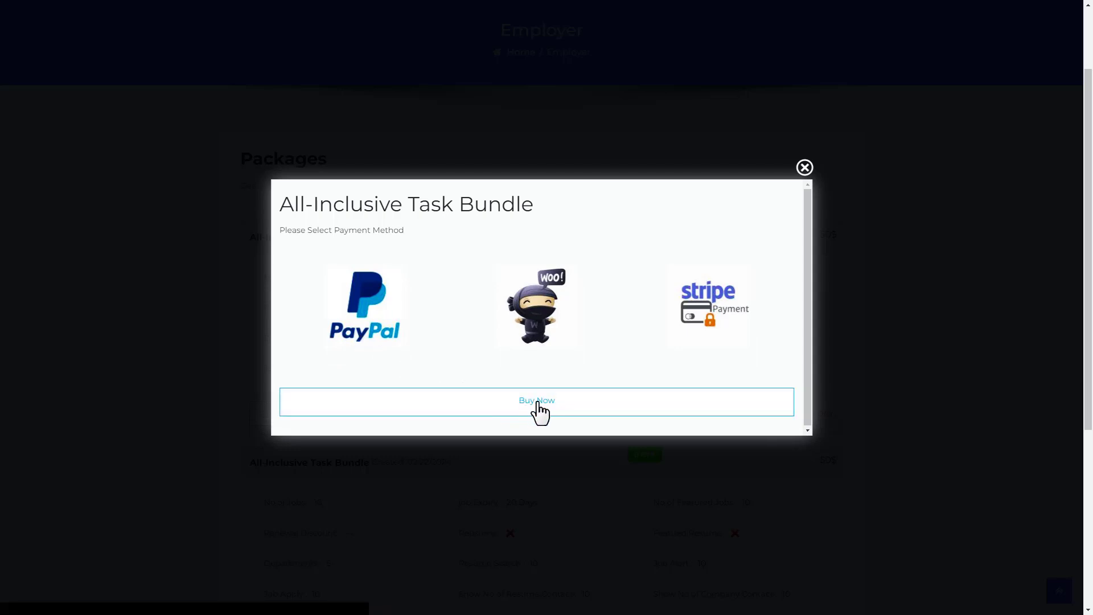